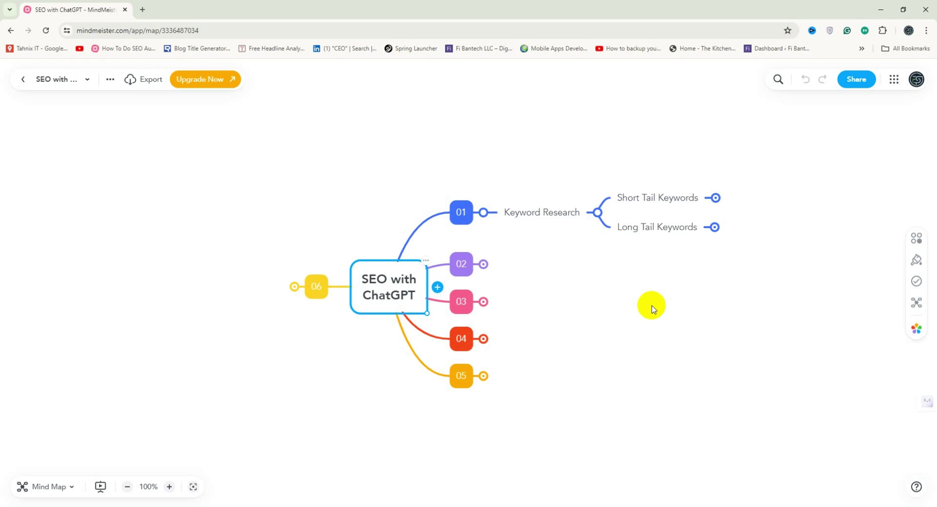
# Expand the Short Tail Keywords branch of the mind map to show its prompts.
pyautogui.click(716, 197)
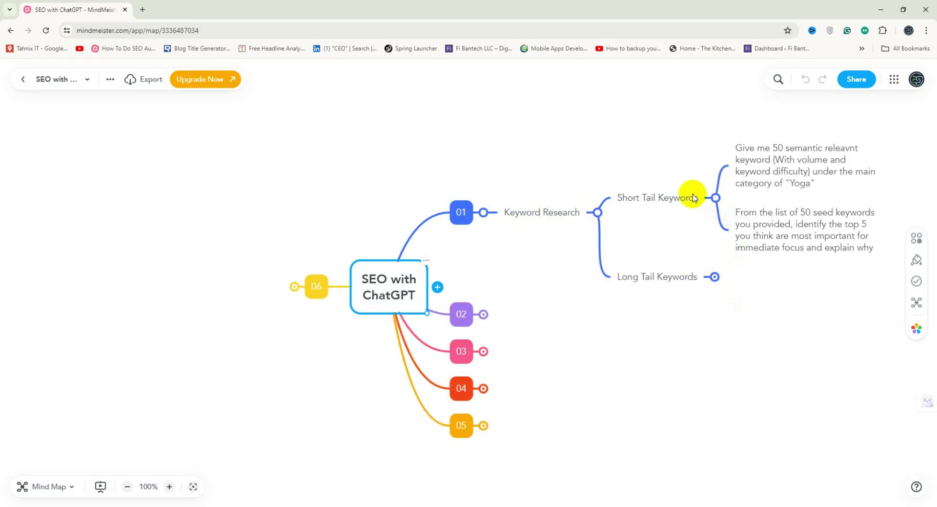
pyautogui.moveTo(709, 180); pyautogui.dragTo(577, 217)
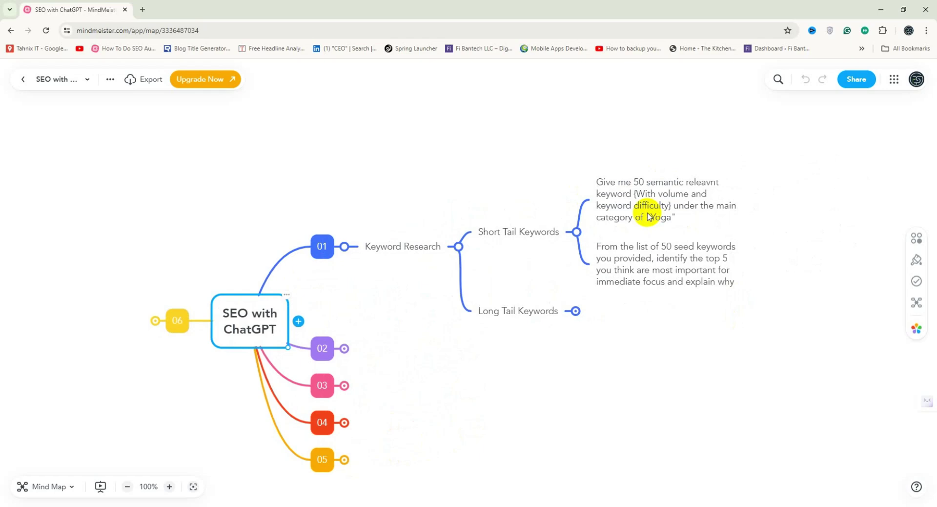
# Open chat.openai.com in a new browser tab.
pyautogui.click(143, 10)
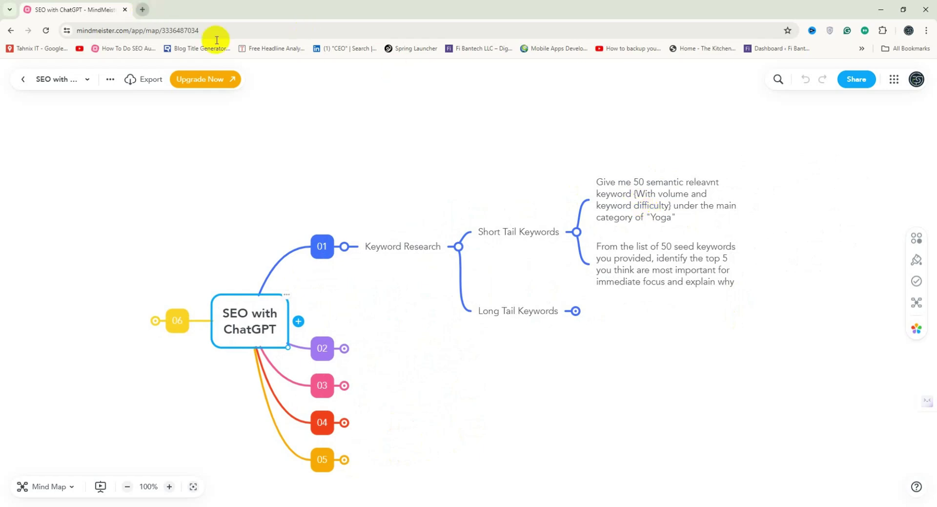
pyautogui.write('chat.openai.com')
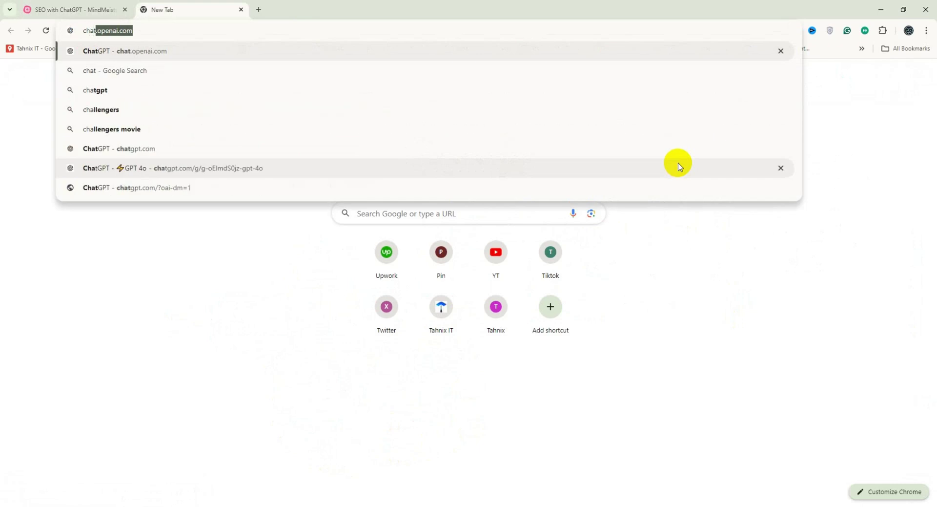
pyautogui.press('Return')
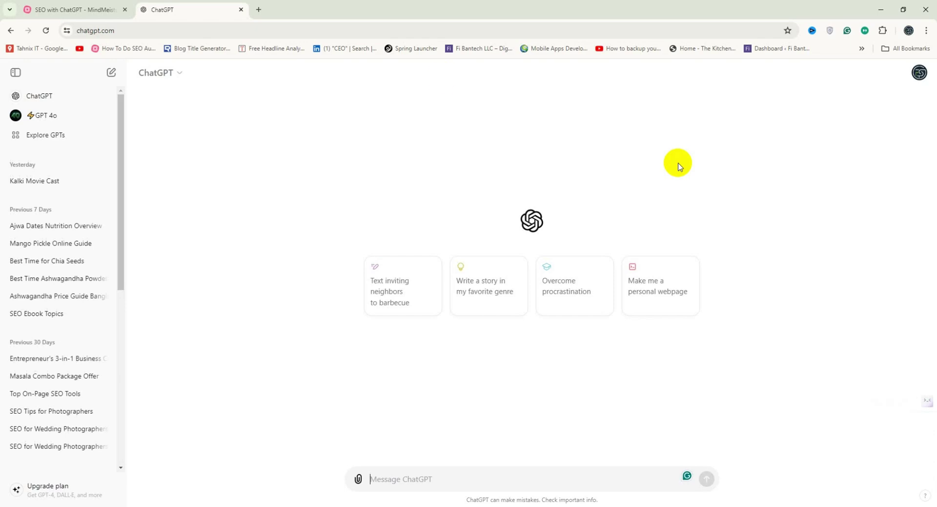
# Copy the mind map prompt asking for 50 semantic keywords in the "Yoga" category into the ChatGPT message.
pyautogui.click(73, 9)
pyautogui.click(656, 197)
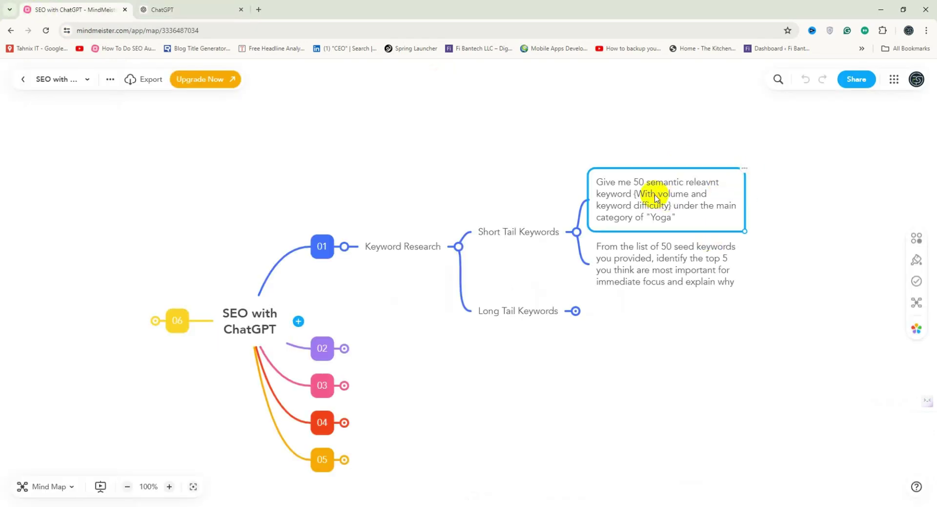
pyautogui.doubleClick(656, 198)
pyautogui.moveTo(678, 218); pyautogui.dragTo(597, 181)
pyautogui.hotkey('ctrl', 'c')
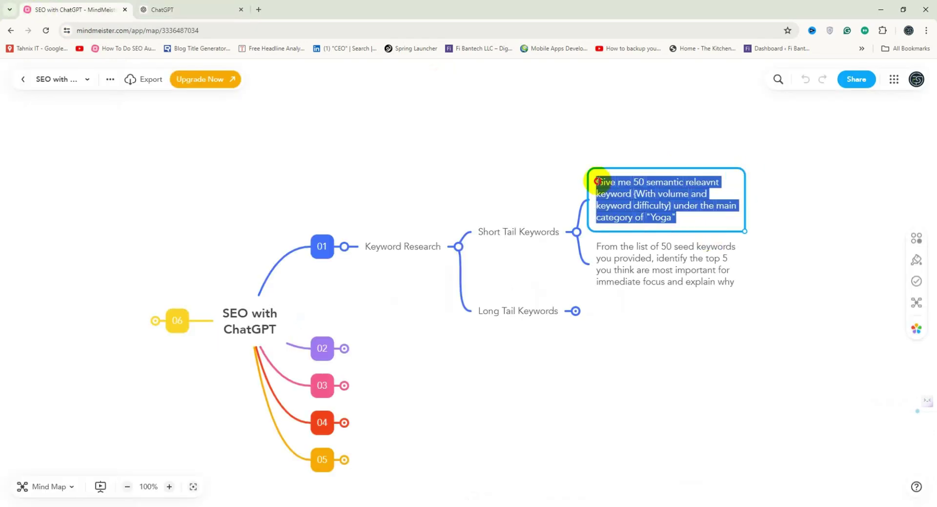
pyautogui.click(220, 10)
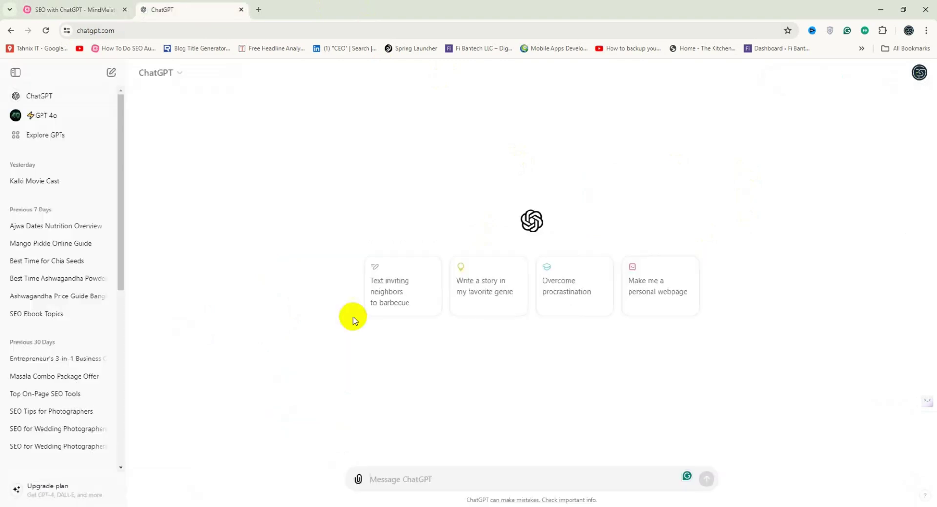
pyautogui.hotkey('ctrl', 'v')
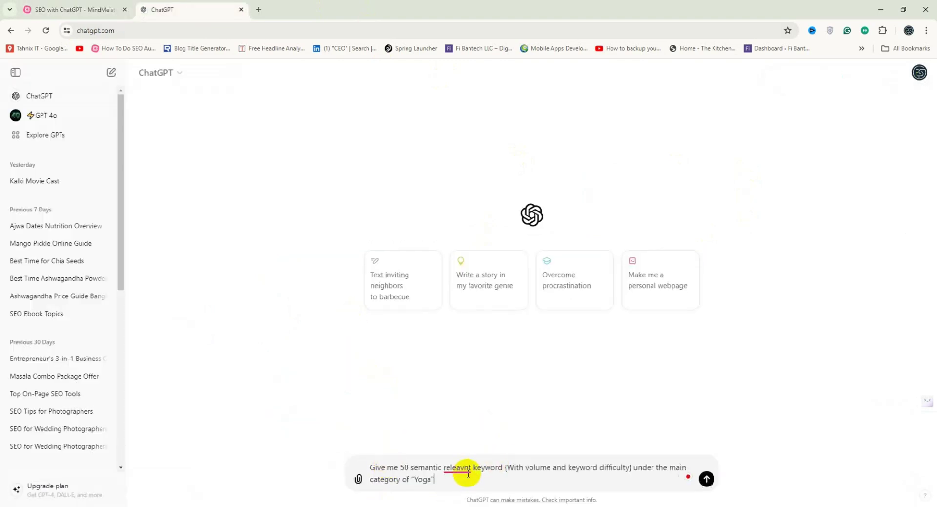
# Correct the misspelled word in the prompt to "relevant", send the prompt, and dismiss the GPT mentions tip.
pyautogui.click(460, 467)
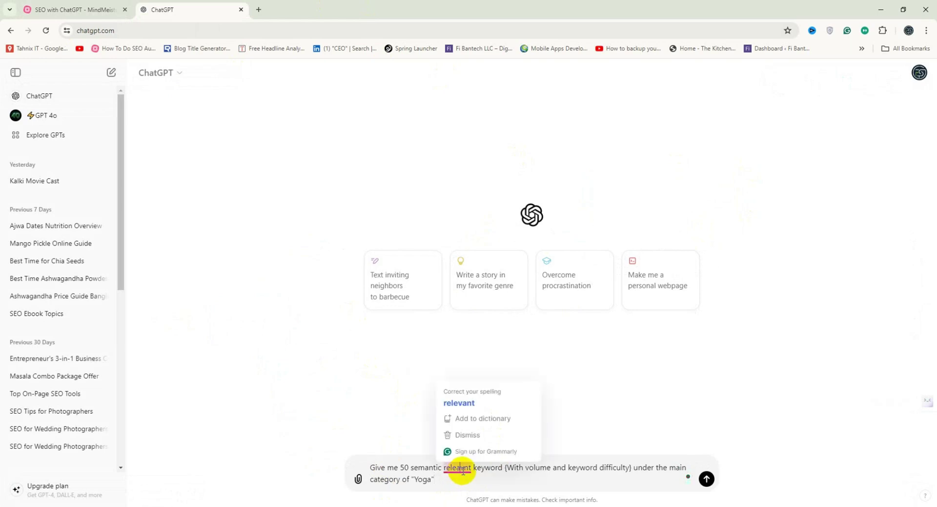
pyautogui.click(465, 403)
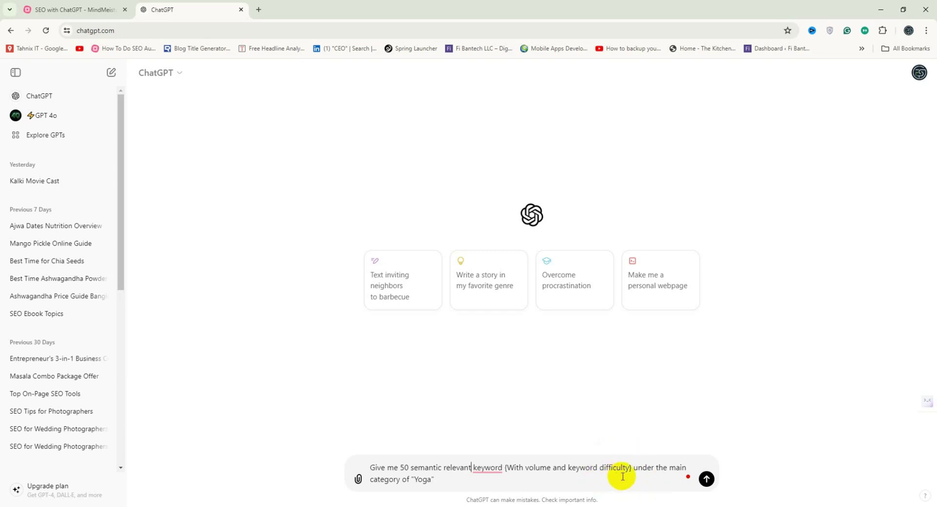
pyautogui.click(442, 483)
pyautogui.press('Return')
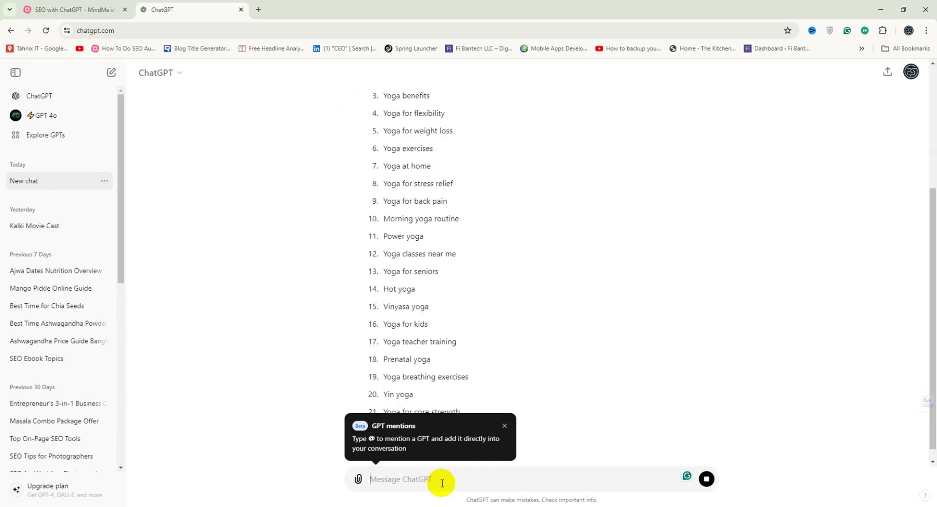
pyautogui.click(505, 425)
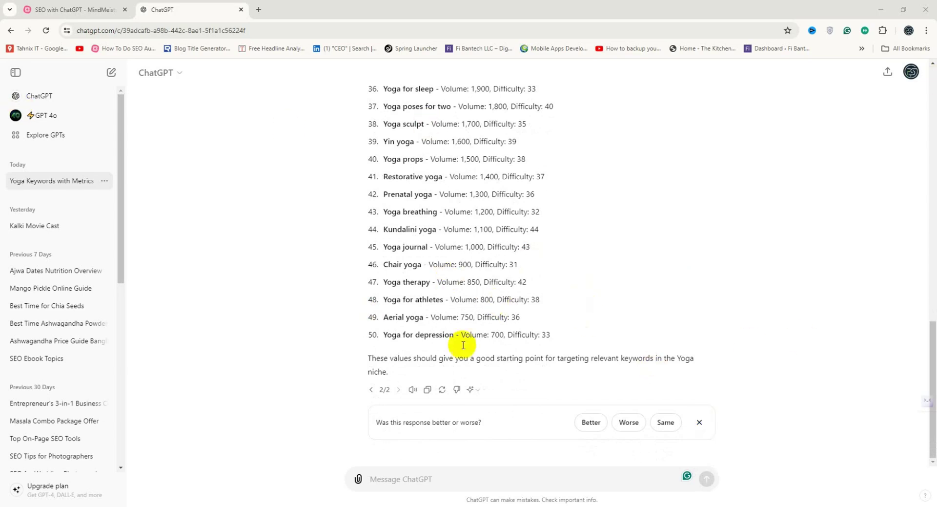
# Copy ChatGPT's full yoga keyword response into a new maximized Notepad document, check the pasted list, and minimize Notepad.
pyautogui.click(427, 389)
pyautogui.press('super+s')
pyautogui.write('note')
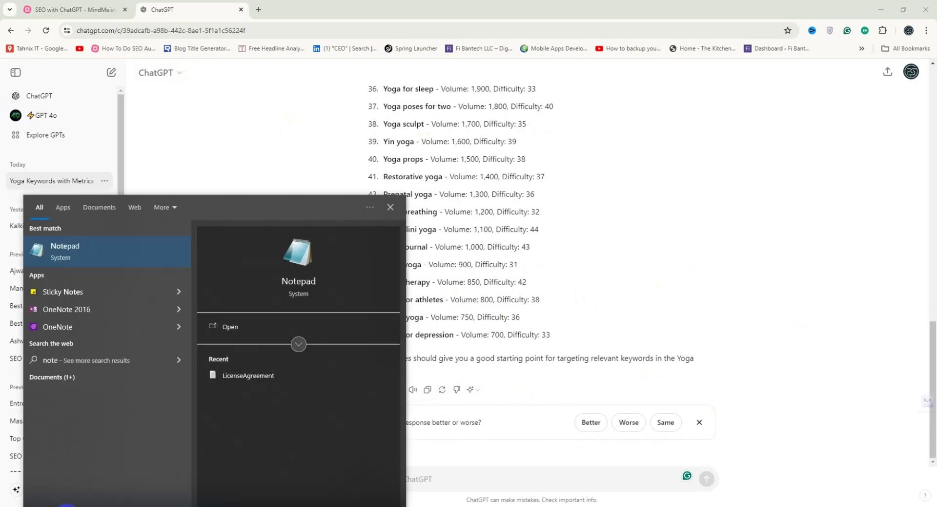
pyautogui.press('Return')
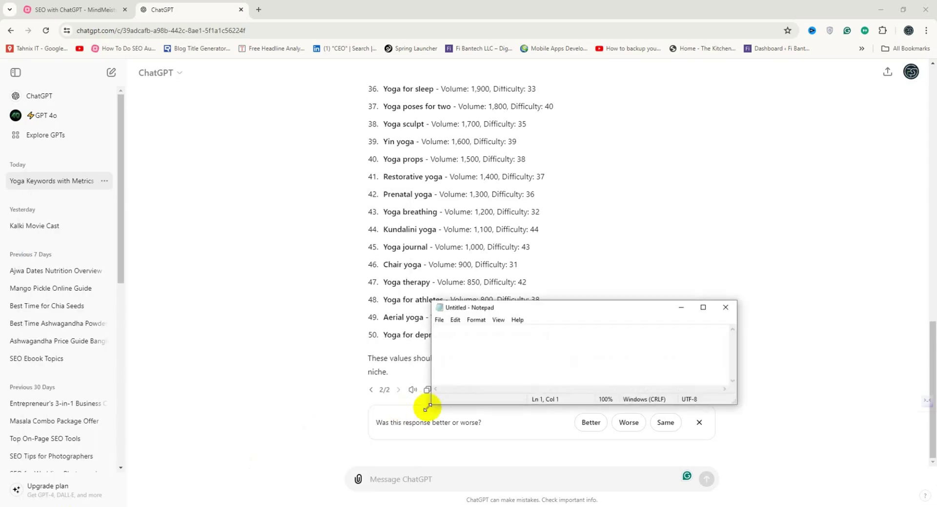
pyautogui.click(702, 308)
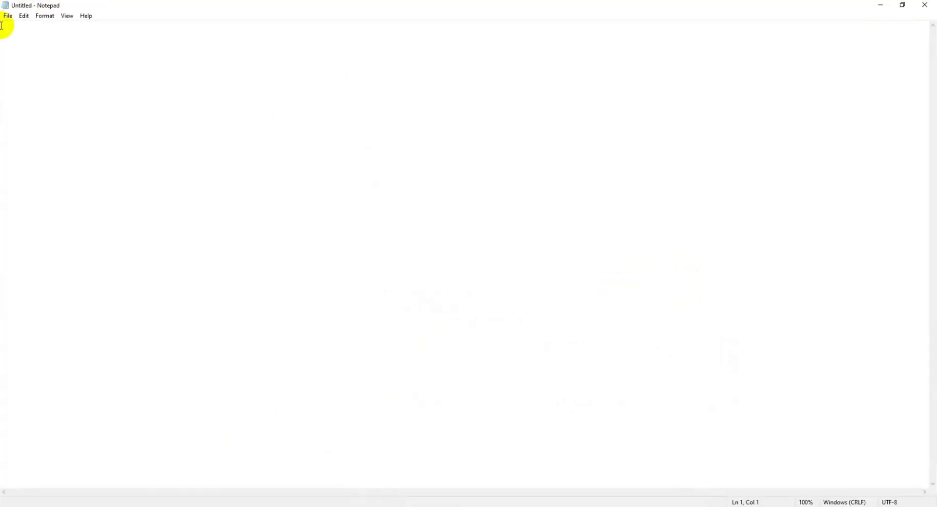
pyautogui.hotkey('ctrl', 'v')
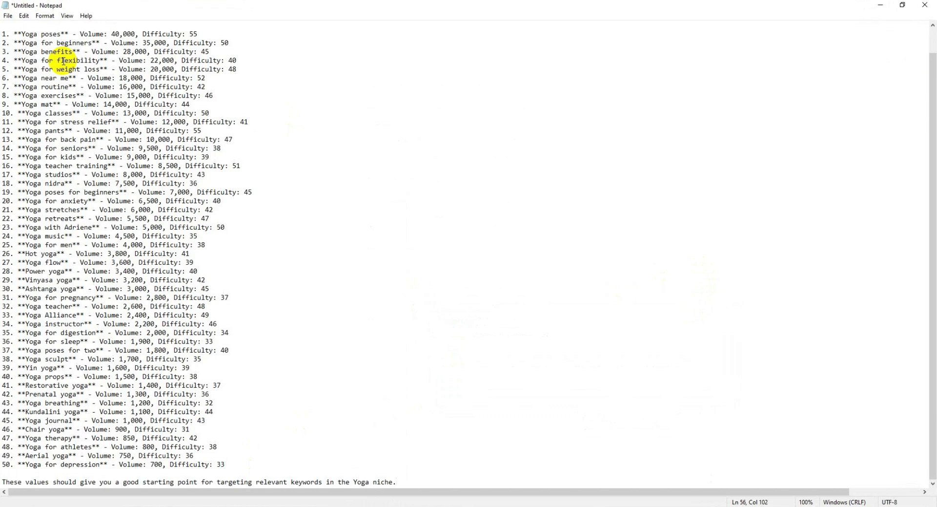
pyautogui.scroll(1, 212, 282)
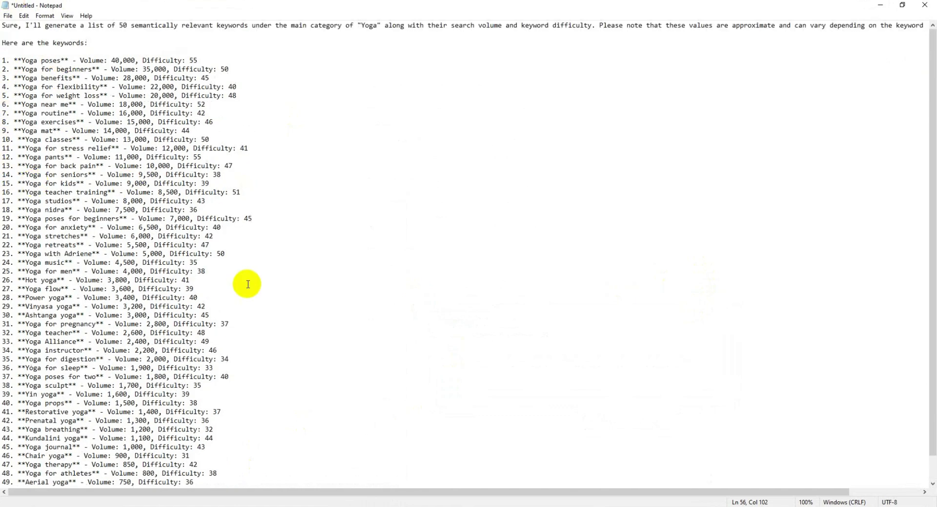
pyautogui.scroll(-2, 248, 283)
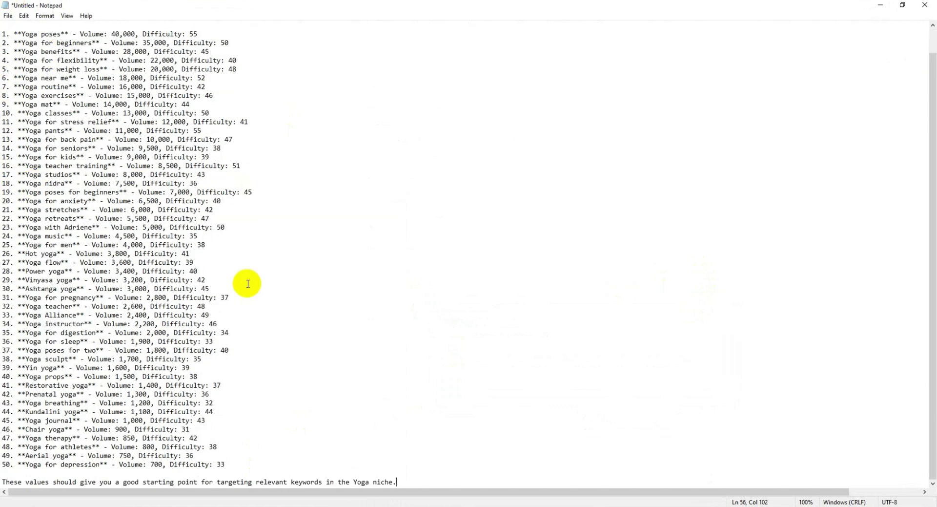
pyautogui.click(880, 4)
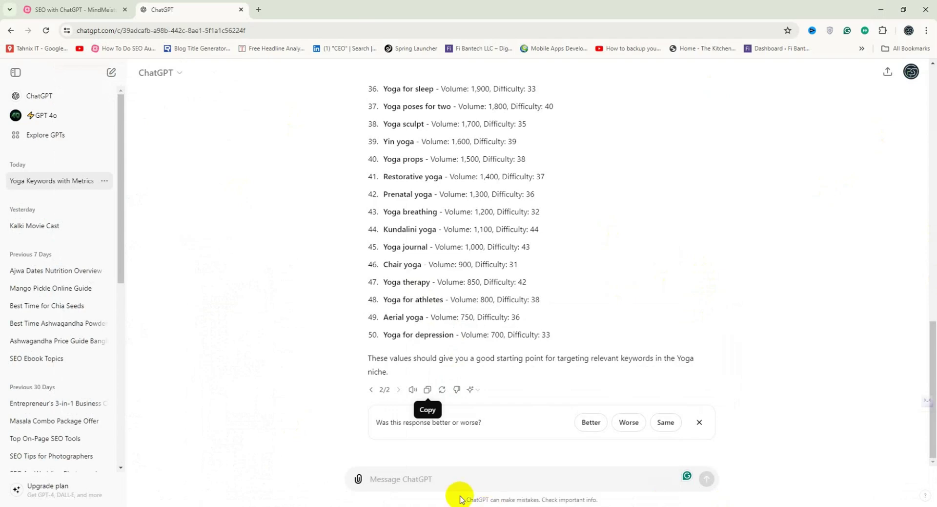
# Copy the second Short Tail Keywords prompt, about identifying the top 5 of the 50 seed keywords, from the mind map.
pyautogui.click(73, 9)
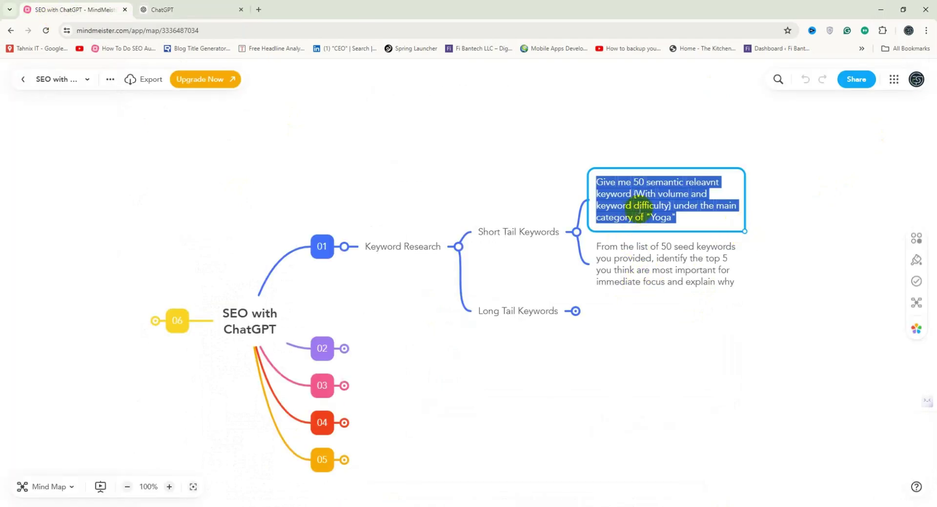
pyautogui.tripleClick(629, 270)
pyautogui.tripleClick(676, 281)
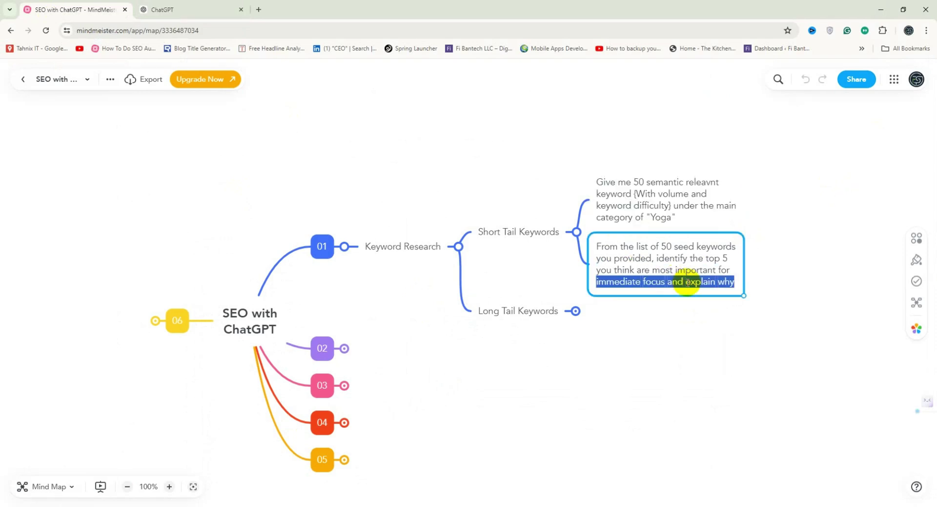
pyautogui.click(739, 286)
pyautogui.moveTo(734, 284); pyautogui.dragTo(596, 246)
pyautogui.hotkey('ctrl', 'c')
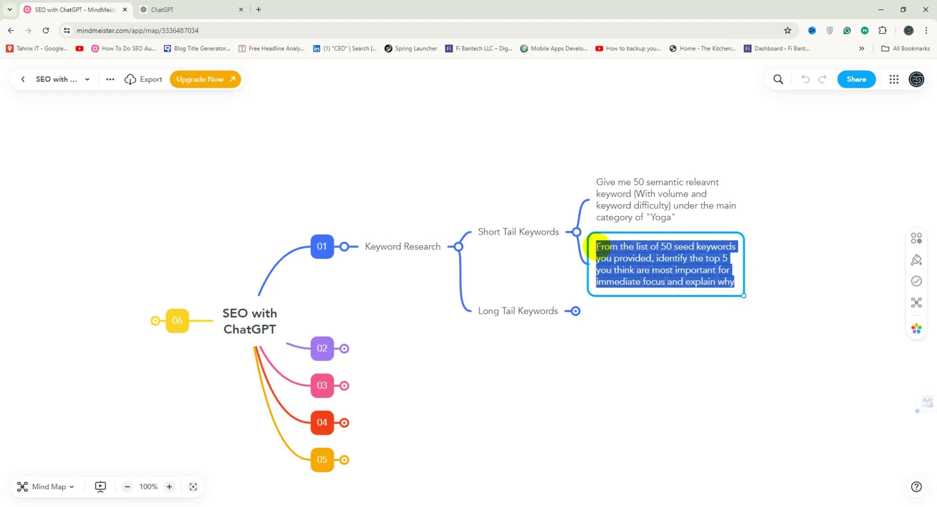
# Paste the copied top 5 keywords prompt into the same ChatGPT conversation and send it.
pyautogui.click(161, 10)
pyautogui.click(400, 481)
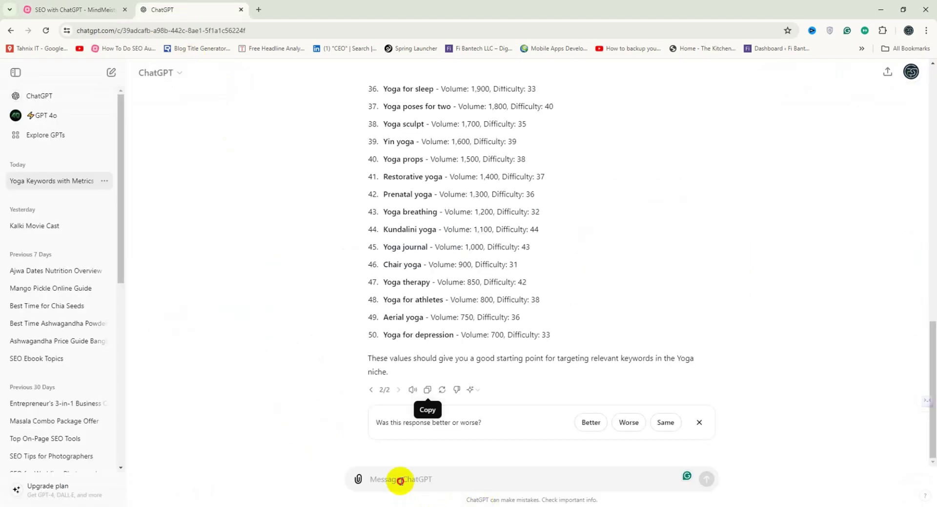
pyautogui.hotkey('ctrl', 'v')
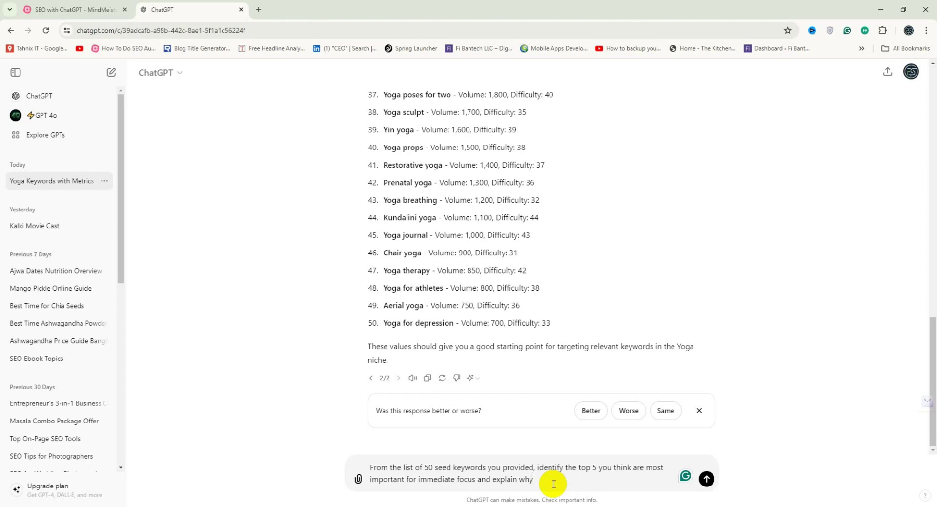
pyautogui.press('Return')
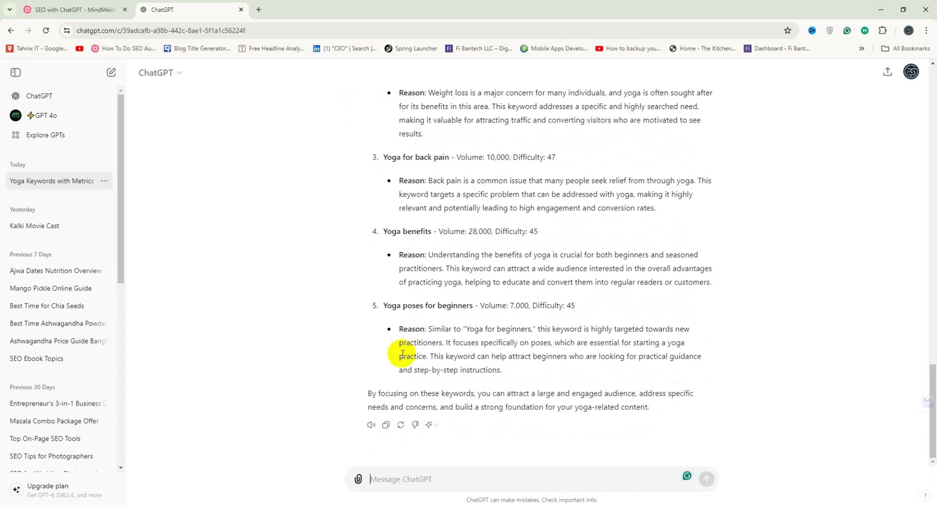
# Review ChatGPT's top 5 keywords and the reason given for each one.
pyautogui.scroll(4, 536, 318)
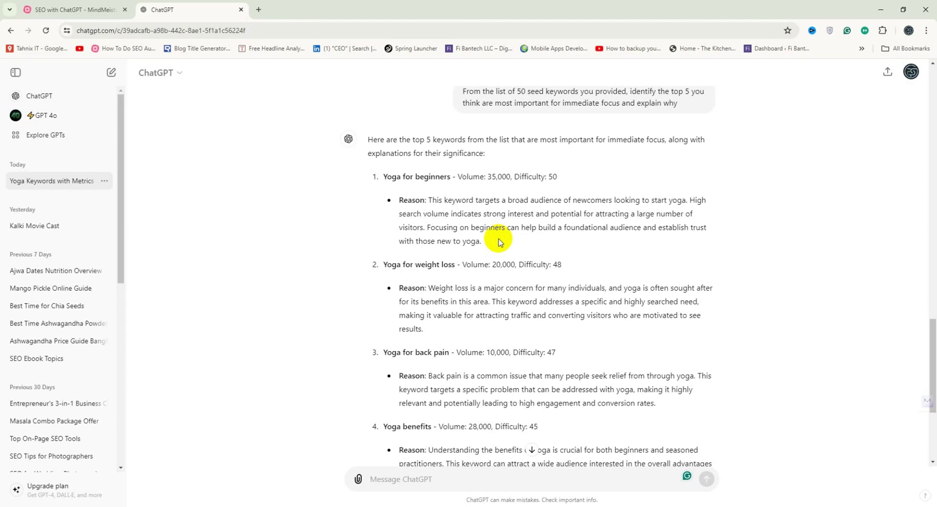
pyautogui.scroll(-1, 499, 241)
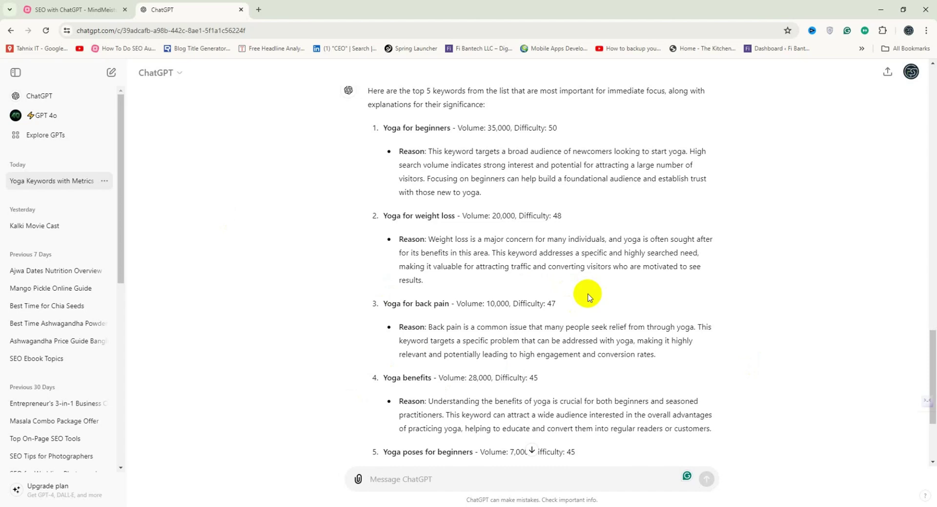
pyautogui.scroll(-2, 498, 228)
pyautogui.scroll(-1, 498, 228)
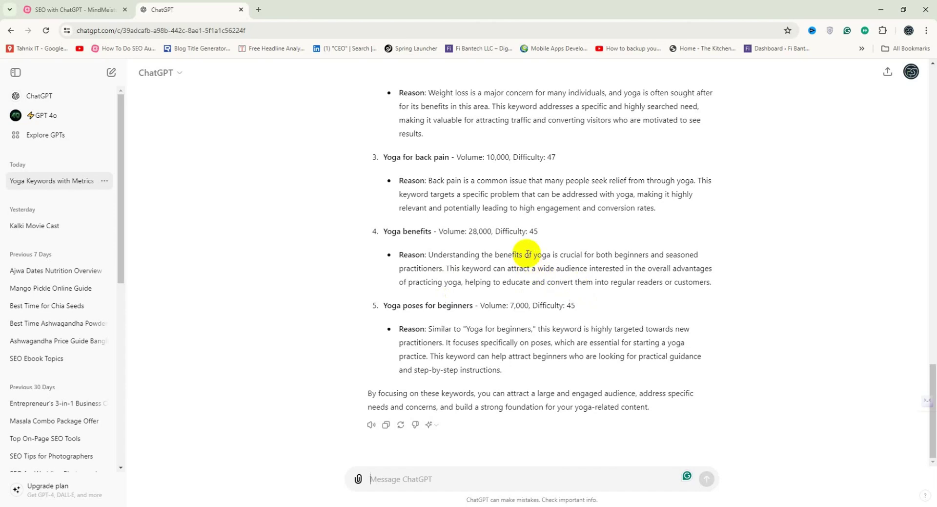
pyautogui.scroll(3, 524, 253)
pyautogui.scroll(2, 528, 253)
pyautogui.scroll(-5, 529, 253)
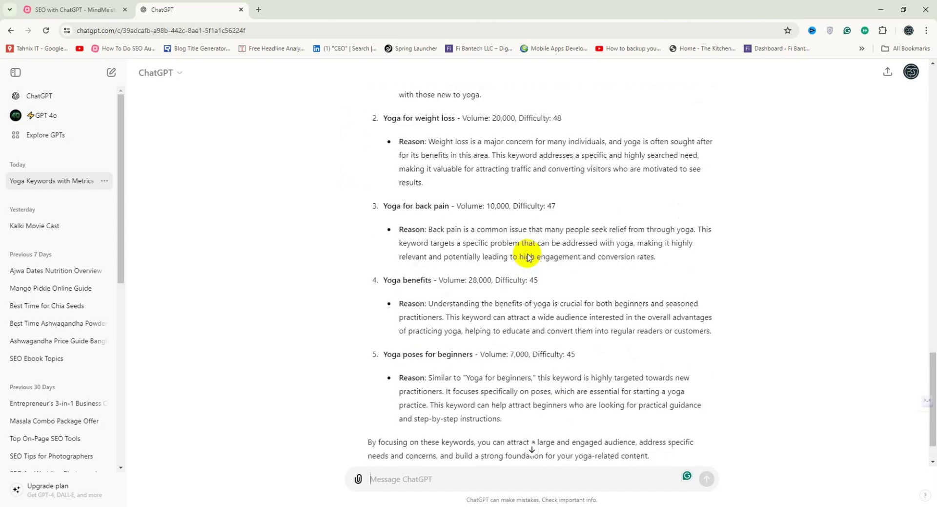
pyautogui.scroll(-1, 452, 271)
# Copy the first top keyword, "Yoga for beginners", into Notepad several blank lines below the 50-keyword list, followed by a new line.
pyautogui.scroll(4, 452, 271)
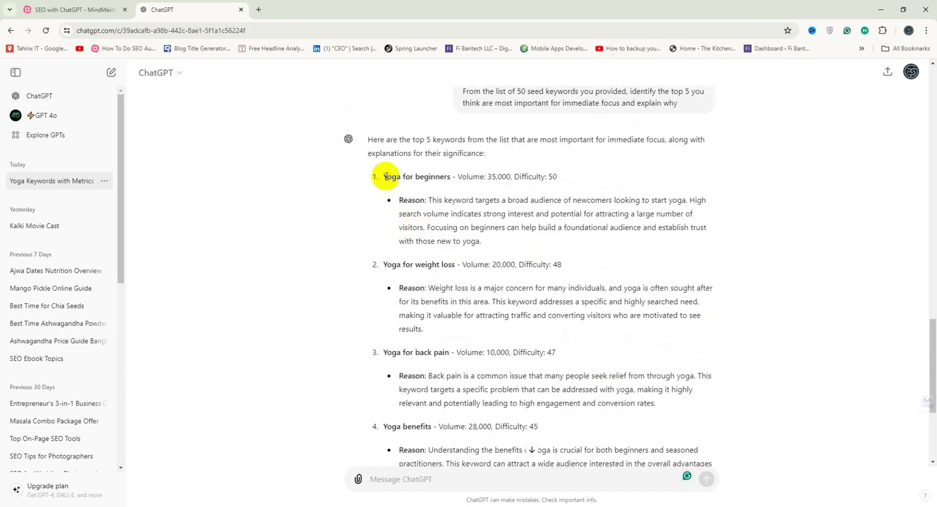
pyautogui.moveTo(393, 176); pyautogui.dragTo(452, 181)
pyautogui.hotkey('ctrl', 'c')
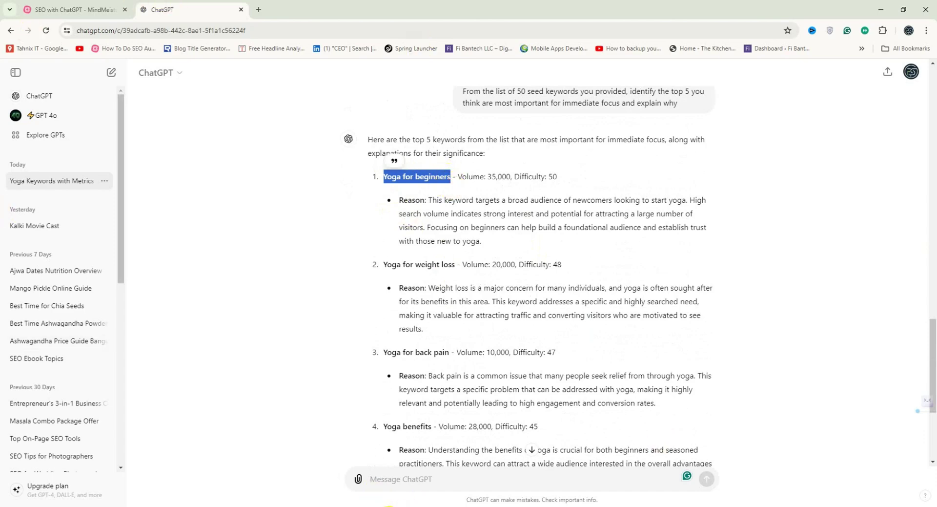
pyautogui.hotkey('alt', 'Tab')
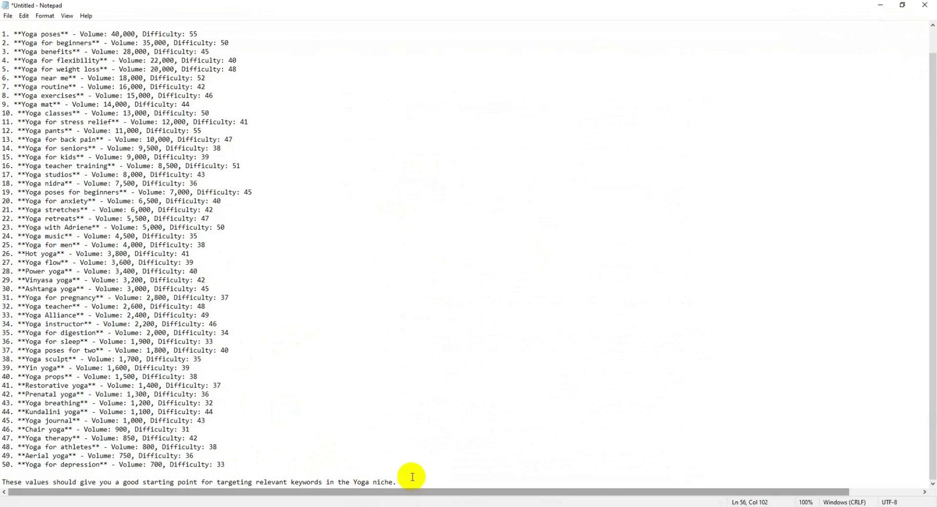
pyautogui.press('Return')
pyautogui.press('Return')
pyautogui.press('Return')
pyautogui.press('Return')
pyautogui.press('Return')
pyautogui.press('Return')
pyautogui.press('Return')
pyautogui.hotkey('ctrl', 'v')
pyautogui.press('Return')
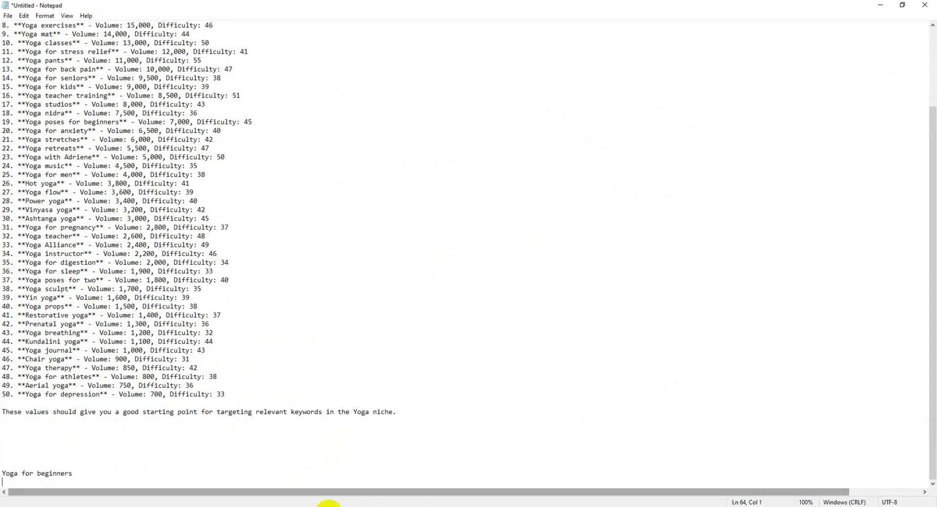
# Copy the second top keyword, "Yoga for weight loss", from ChatGPT into Notepad below "Yoga for beginners", followed by a new line.
pyautogui.click(360, 506)
pyautogui.moveTo(455, 265); pyautogui.dragTo(378, 264)
pyautogui.hotkey('ctrl', 'c')
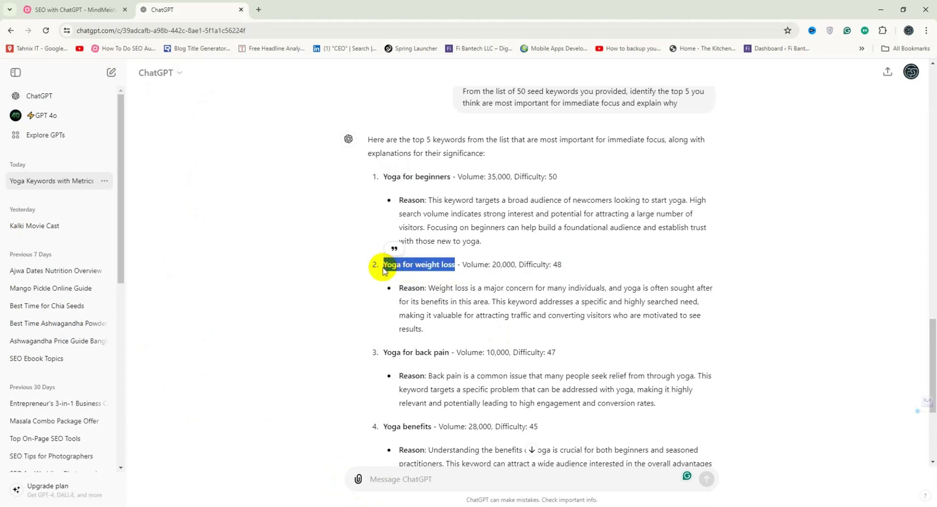
pyautogui.click(392, 505)
pyautogui.hotkey('ctrl', 'v')
pyautogui.press('Return')
# Copy the third top keyword, "Yoga for back pain", from ChatGPT onto the next line in Notepad, followed by a new line.
pyautogui.click(391, 506)
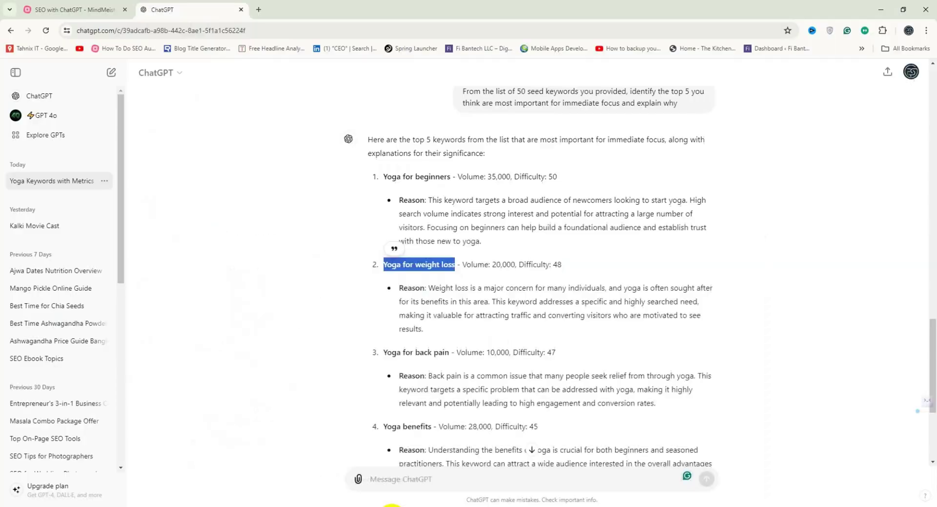
pyautogui.moveTo(449, 354); pyautogui.dragTo(385, 355)
pyautogui.hotkey('ctrl', 'c')
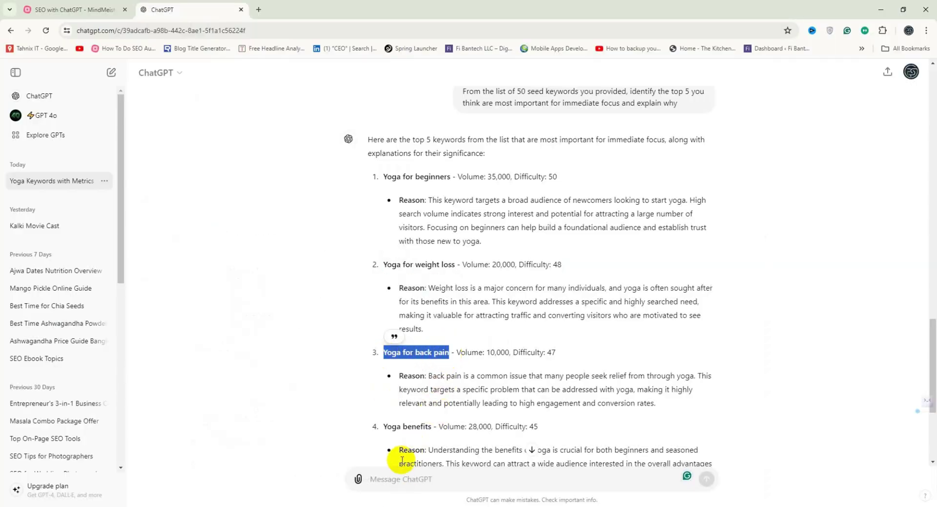
pyautogui.click(393, 505)
pyautogui.hotkey('ctrl', 'v')
pyautogui.press('Return')
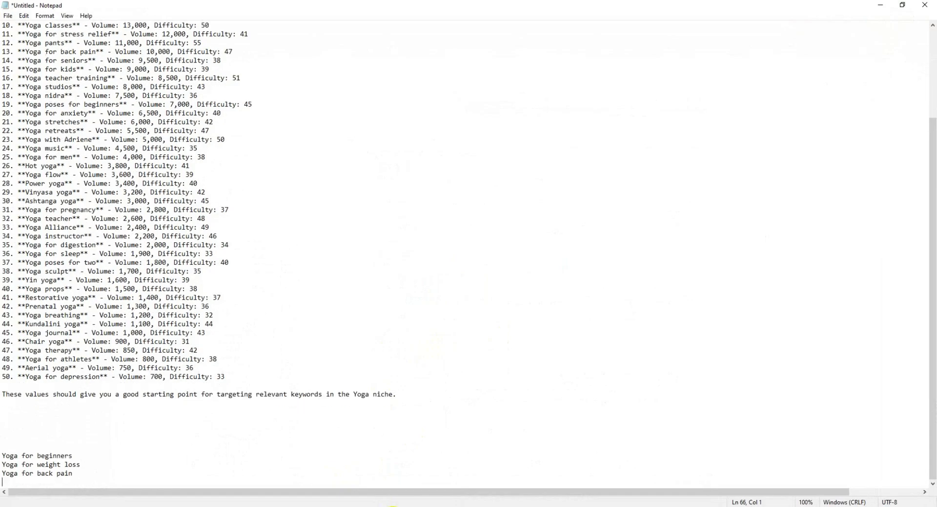
# Copy the fourth top keyword, "Yoga benefits", from ChatGPT into Notepad below "Yoga for back pain", followed by a new line.
pyautogui.click(394, 505)
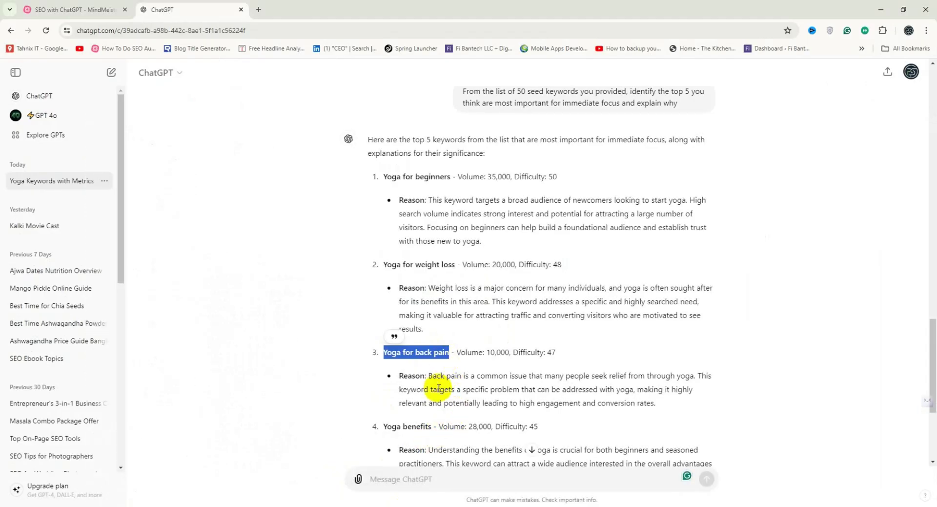
pyautogui.scroll(-1, 439, 385)
pyautogui.moveTo(431, 378); pyautogui.dragTo(376, 379)
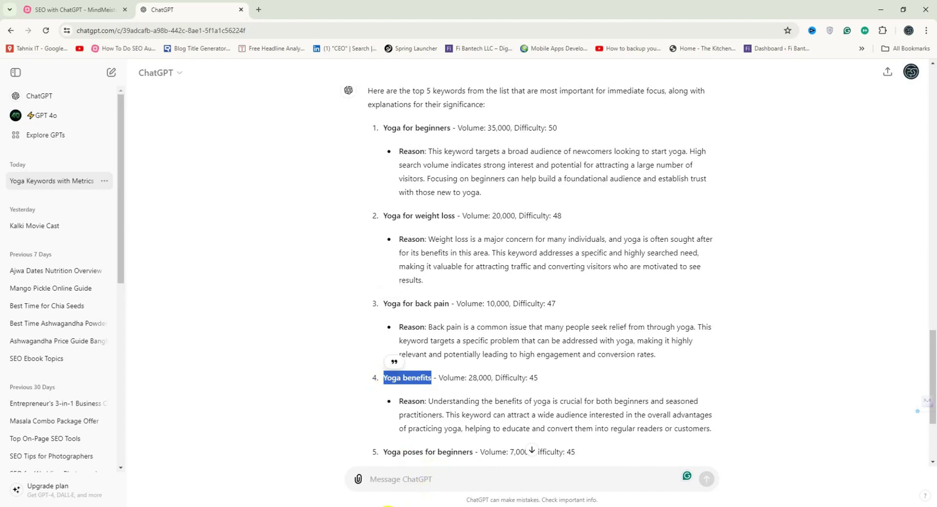
pyautogui.hotkey('ctrl', 'c')
pyautogui.hotkey('alt', 'Tab')
pyautogui.hotkey('ctrl', 'v')
pyautogui.press('Return')
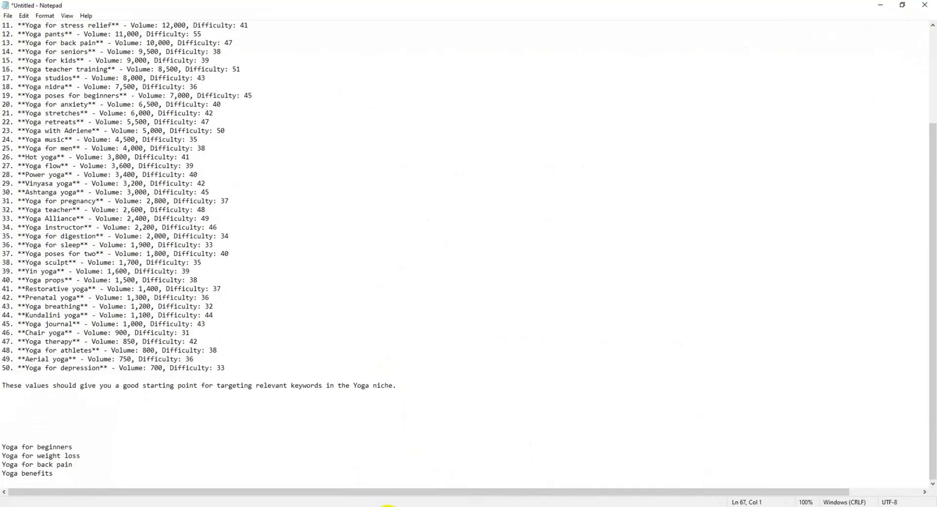
# Copy the fifth top keyword, "Yoga poses for beginners", from ChatGPT into the Notepad list and add several blank lines below it.
pyautogui.hotkey('alt', 'Tab')
pyautogui.scroll(-2, 458, 351)
pyautogui.moveTo(474, 356); pyautogui.dragTo(383, 354)
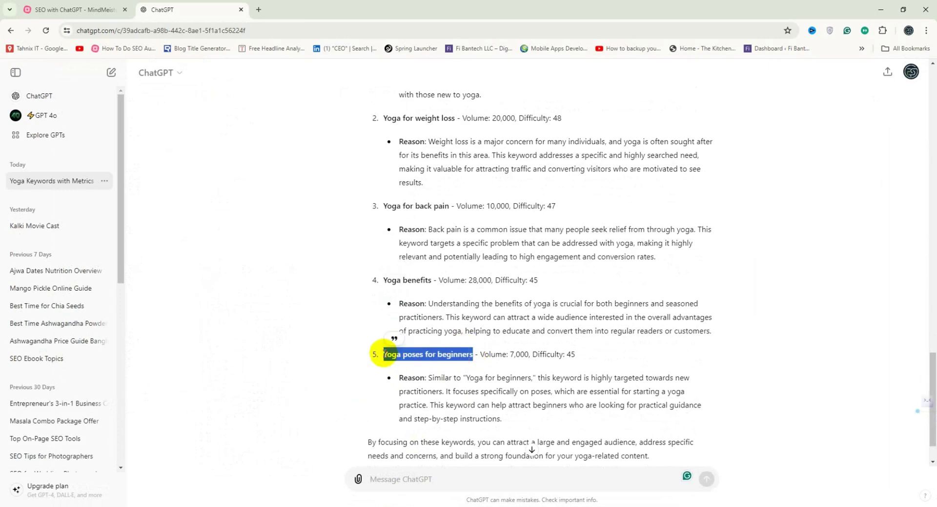
pyautogui.hotkey('ctrl', 'c')
pyautogui.hotkey('alt', 'Tab')
pyautogui.hotkey('ctrl', 'v')
pyautogui.press('Return')
pyautogui.press('Return')
pyautogui.press('Return')
pyautogui.press('Return')
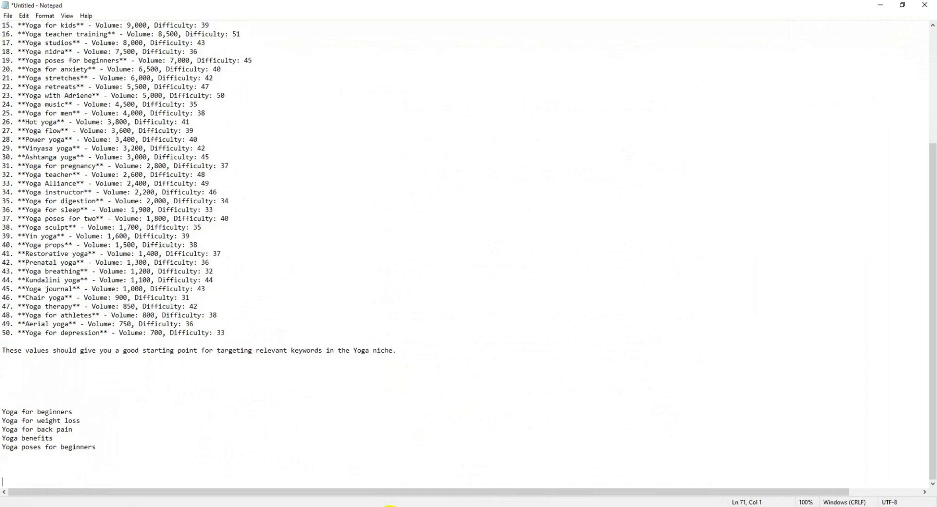
# Return to the mind map in the browser and collapse the Short Tail Keywords branch.
pyautogui.hotkey('alt', 'Tab')
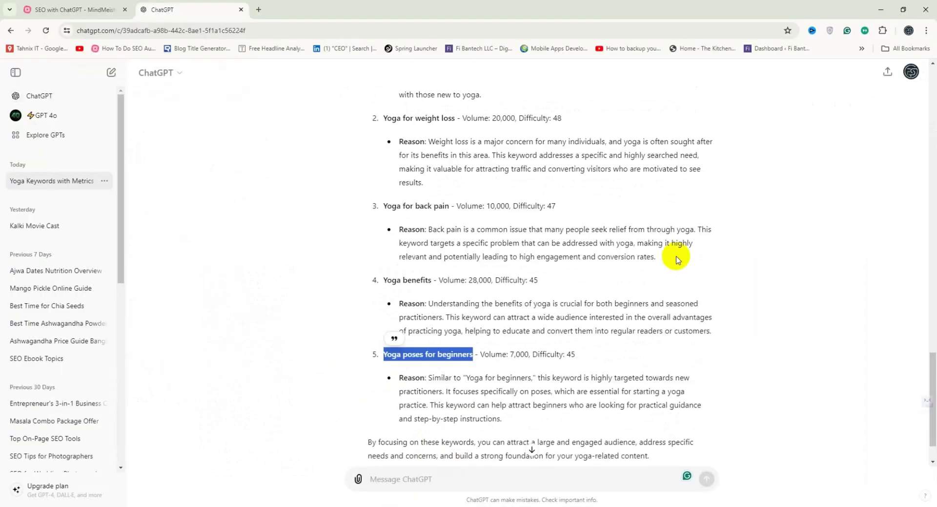
pyautogui.click(73, 10)
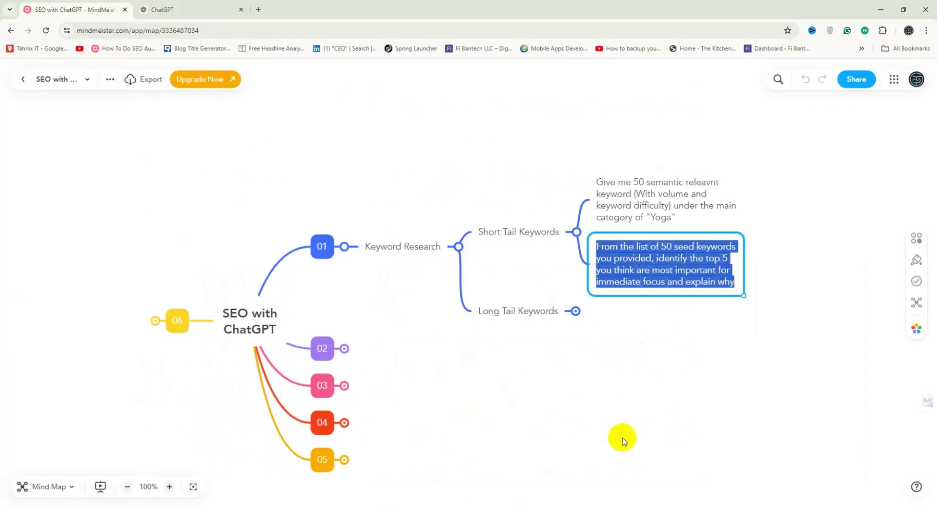
pyautogui.click(651, 362)
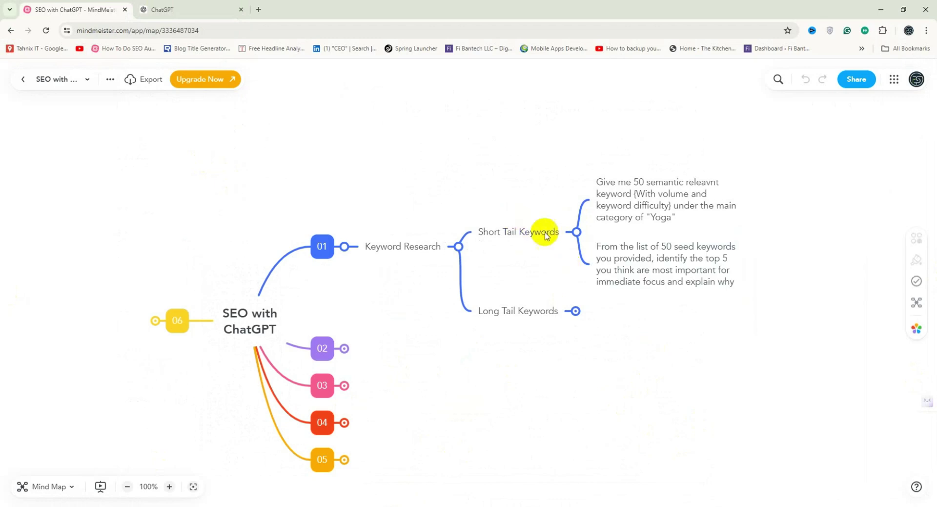
pyautogui.click(577, 231)
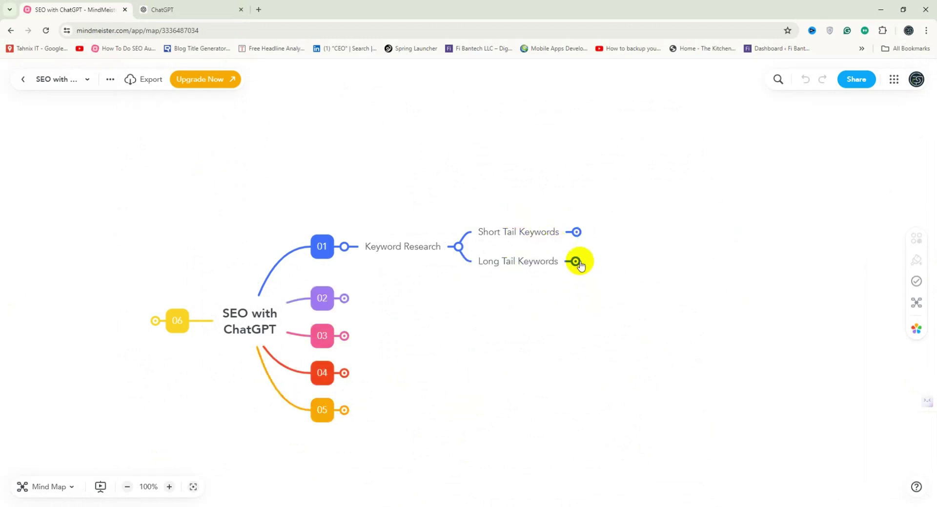
# Expand the Long Tail Keywords branch and copy its prompt about identifying 15 long tail keywords.
pyautogui.click(576, 261)
pyautogui.tripleClick(663, 253)
pyautogui.click(628, 290)
pyautogui.moveTo(628, 290); pyautogui.dragTo(595, 232)
pyautogui.hotkey('ctrl', 'c')
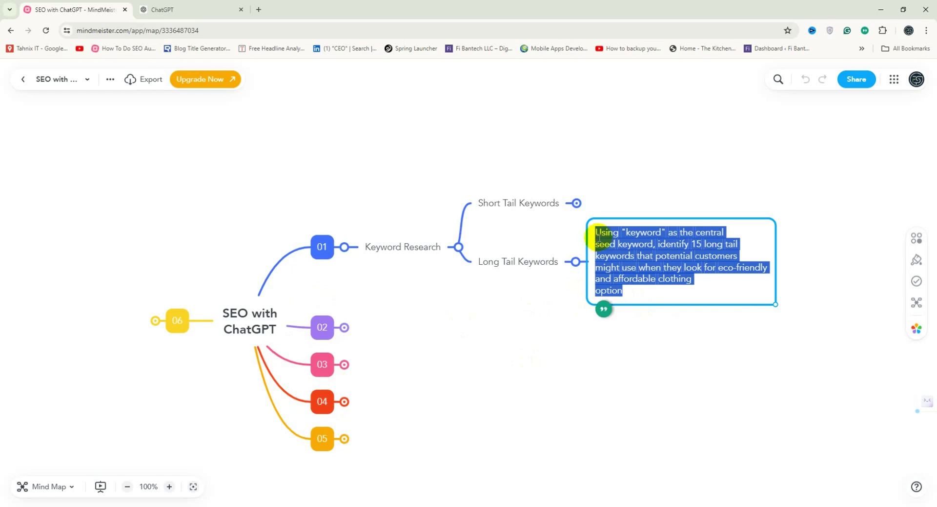
# Paste the long tail prompt into the same ChatGPT conversation and replace the placeholder "keyword" with "Yoga".
pyautogui.click(154, 8)
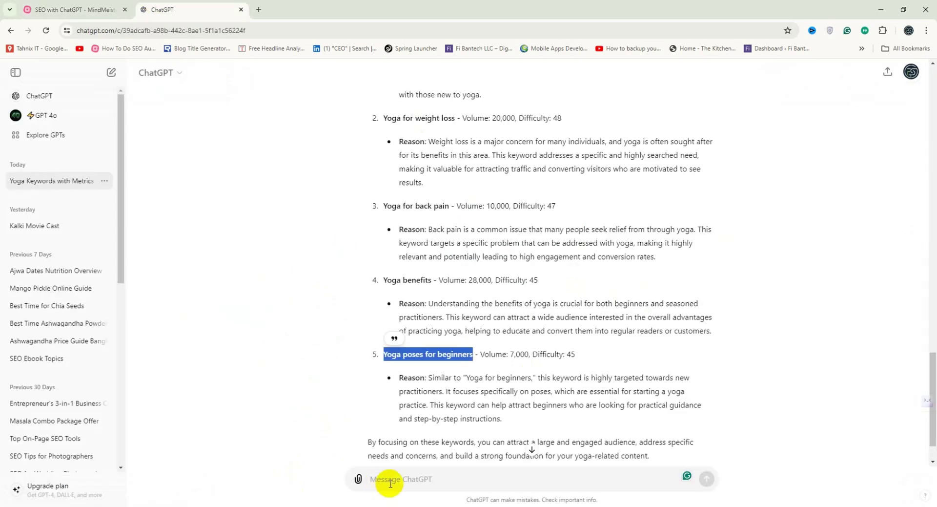
pyautogui.hotkey('ctrl', 'v')
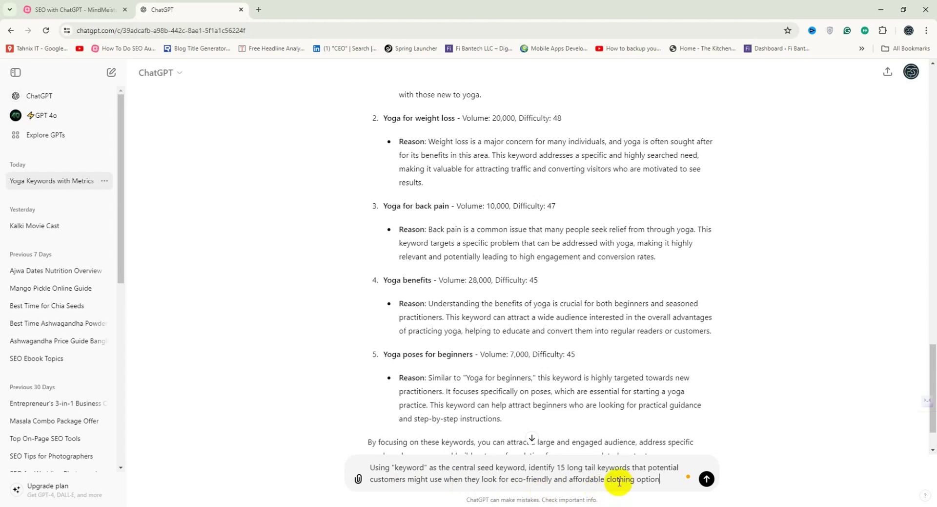
pyautogui.doubleClick(412, 468)
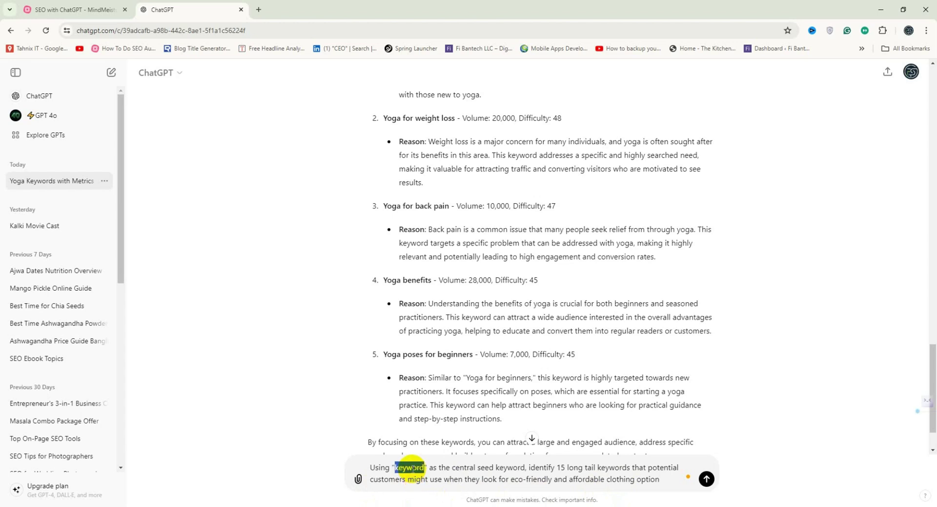
pyautogui.write('Yoga')
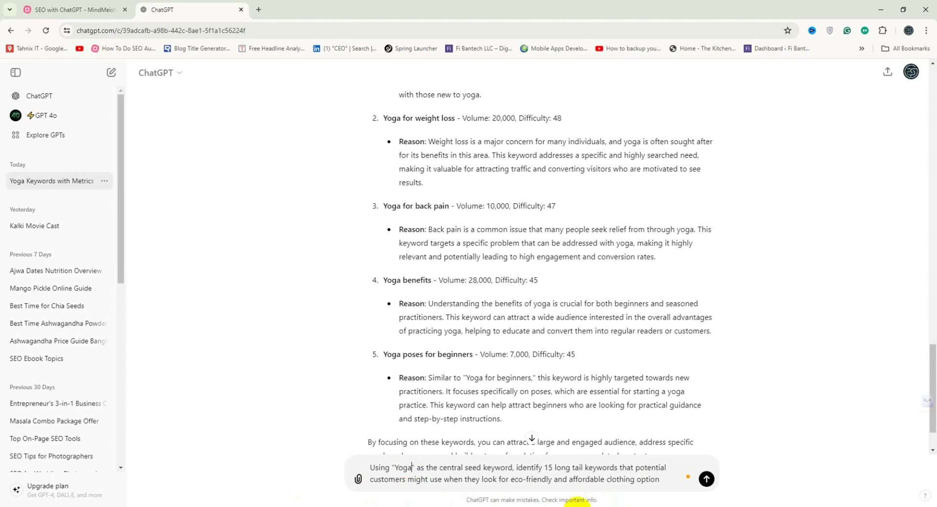
# Replace "clothing" with "exercise" in the long tail prompt, correcting its spelling, and send the message.
pyautogui.scroll(-1, 591, 447)
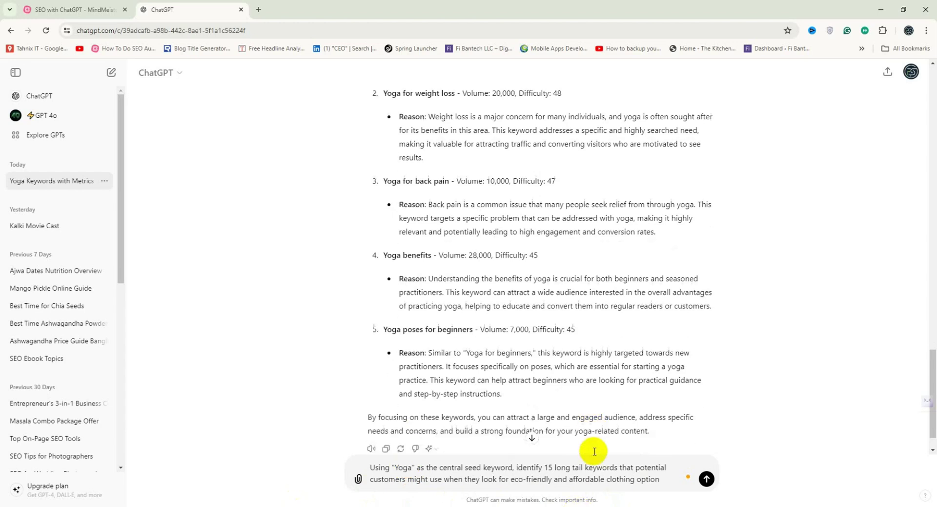
pyautogui.doubleClick(622, 480)
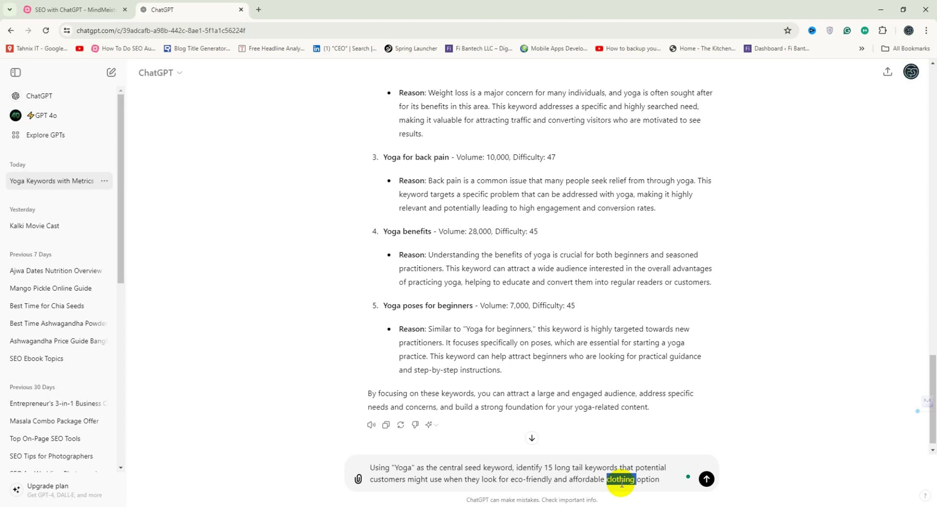
pyautogui.write('exemption')
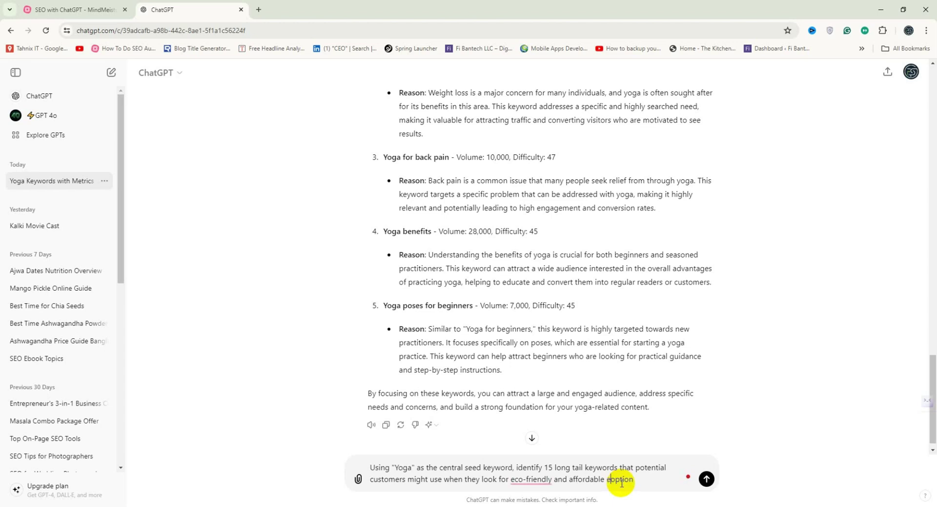
pyautogui.write('rcise')
pyautogui.click(619, 479)
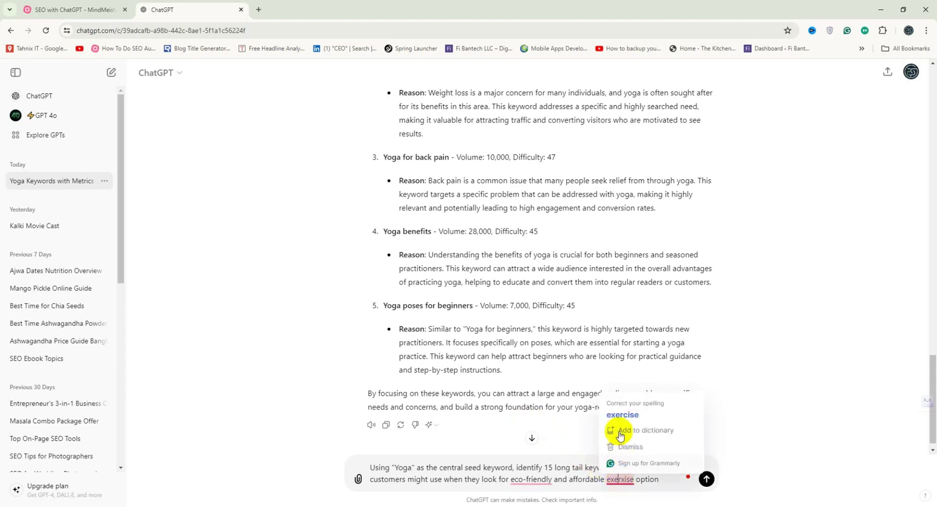
pyautogui.click(622, 415)
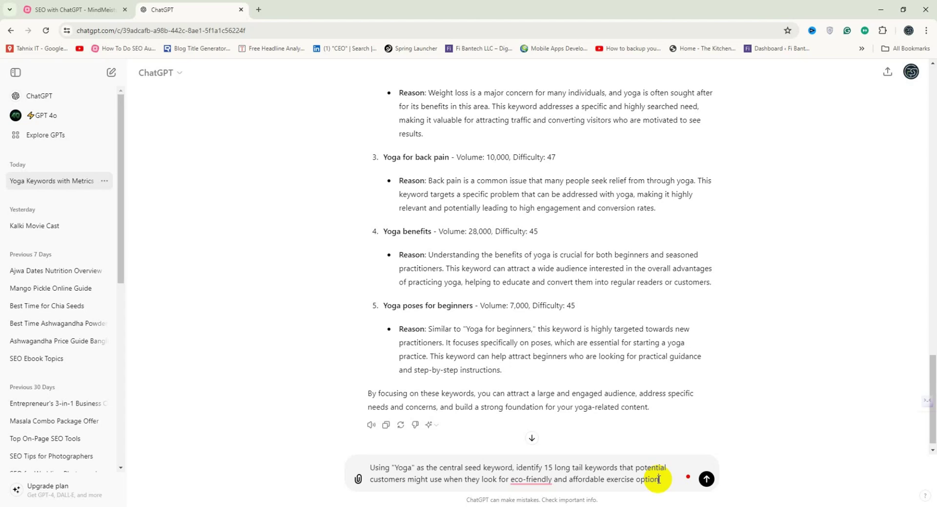
pyautogui.press('Return')
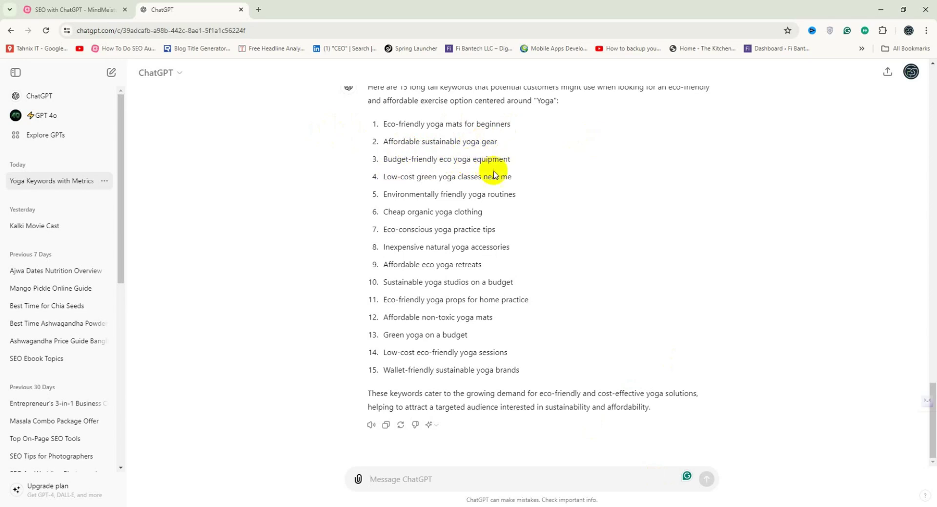
# Review ChatGPT's 15 long tail yoga keywords, including those on classes, accessories, studios and props.
pyautogui.moveTo(415, 177); pyautogui.dragTo(505, 180)
pyautogui.click(444, 177)
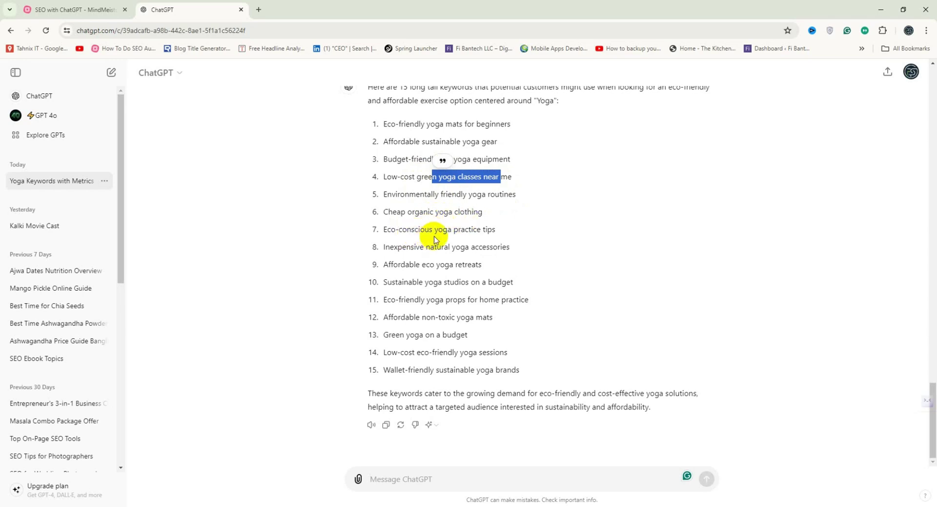
pyautogui.moveTo(425, 229); pyautogui.dragTo(482, 247)
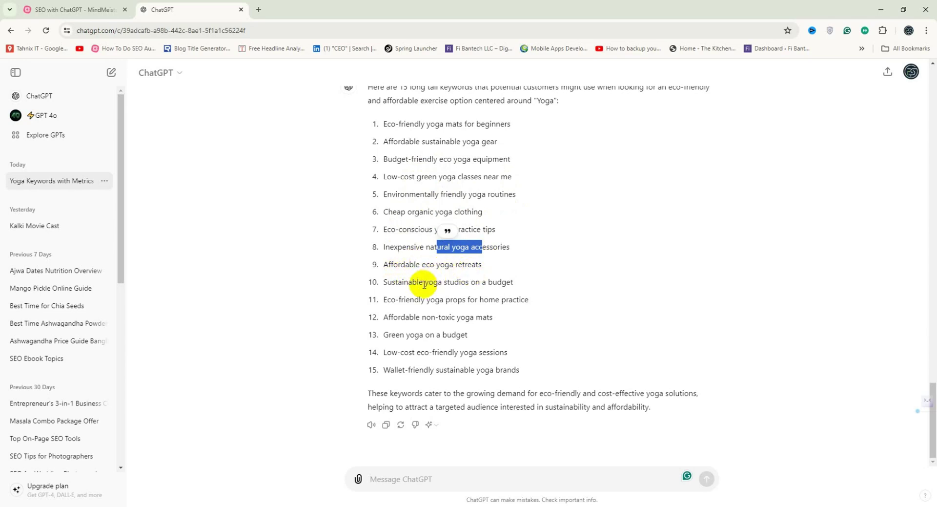
pyautogui.moveTo(407, 282); pyautogui.dragTo(475, 282)
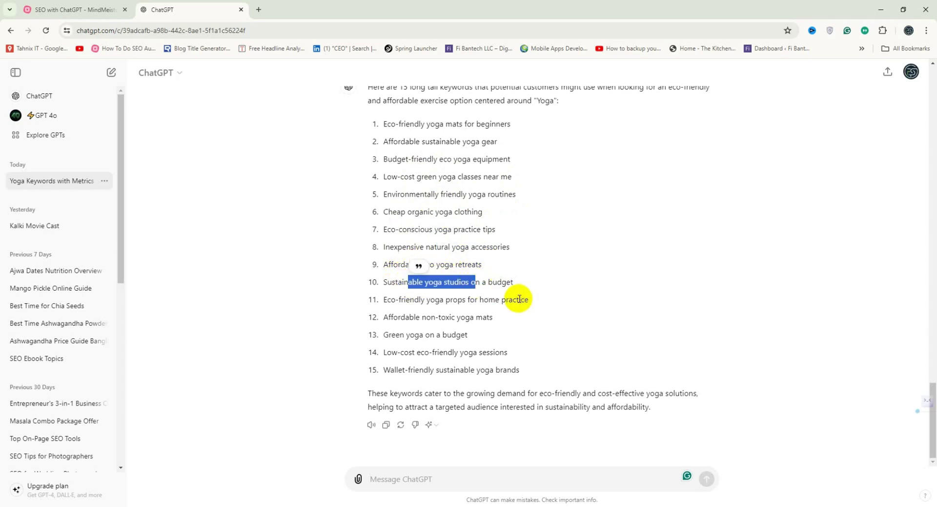
pyautogui.moveTo(410, 299); pyautogui.dragTo(442, 303)
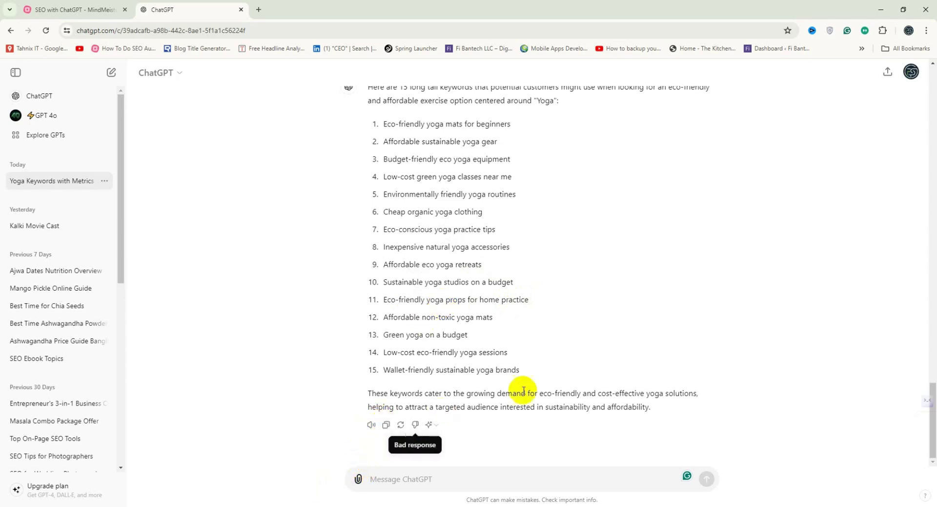
# Copy all 15 long tail keywords from ChatGPT into Notepad below the top 5 list and add several blank lines after them.
pyautogui.moveTo(540, 370); pyautogui.dragTo(376, 130)
pyautogui.hotkey('ctrl', 'c')
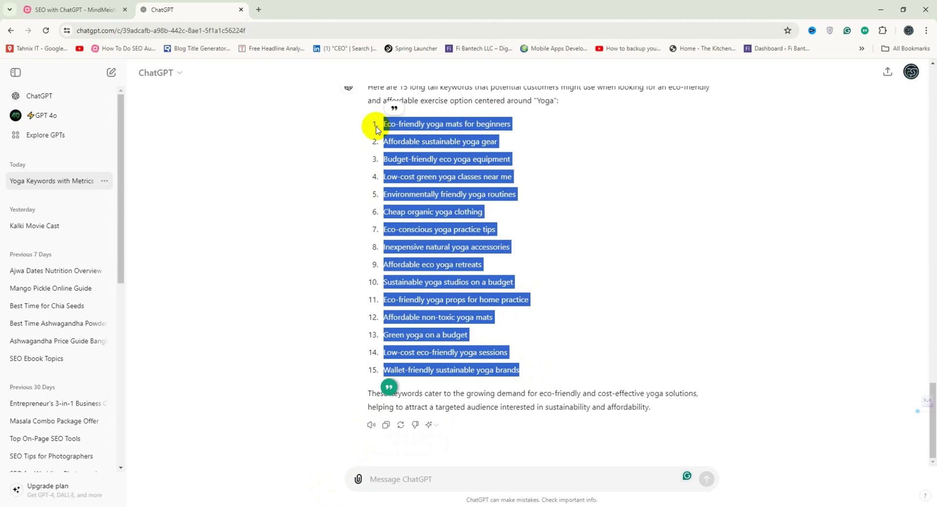
pyautogui.click(398, 503)
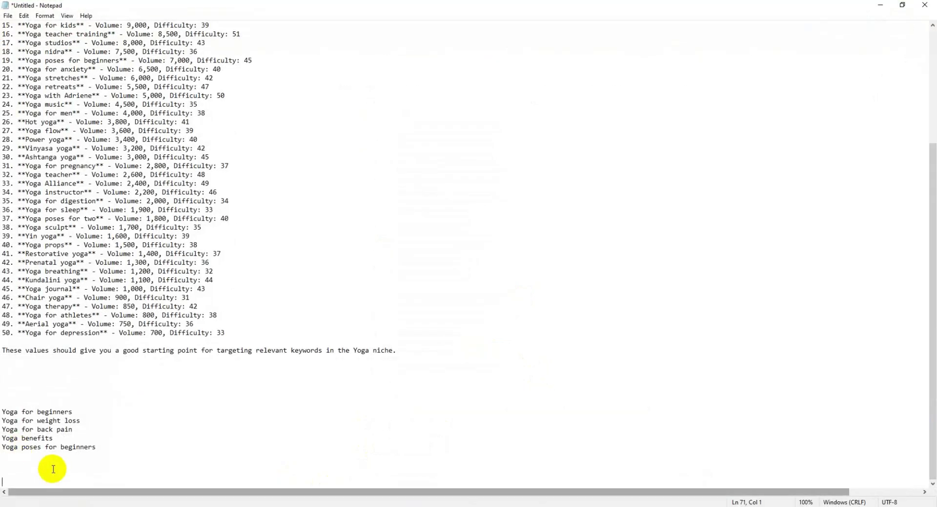
pyautogui.hotkey('ctrl', 'v')
pyautogui.press('Return')
pyautogui.press('Return')
pyautogui.press('Return')
pyautogui.press('Return')
pyautogui.press('Return')
pyautogui.press('Return')
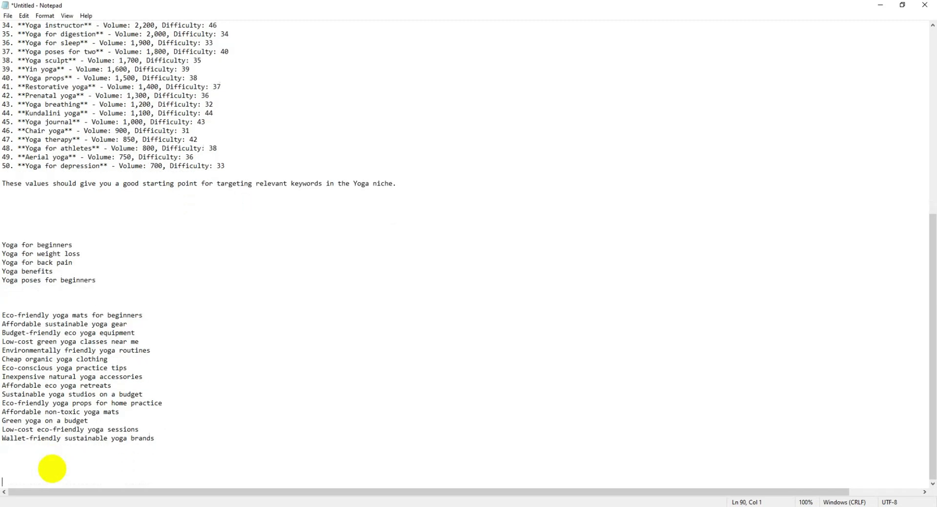
# Return to the mind map and collapse the Long Tail Keywords, Keyword Research and 01 branches.
pyautogui.click(272, 503)
pyautogui.click(95, 9)
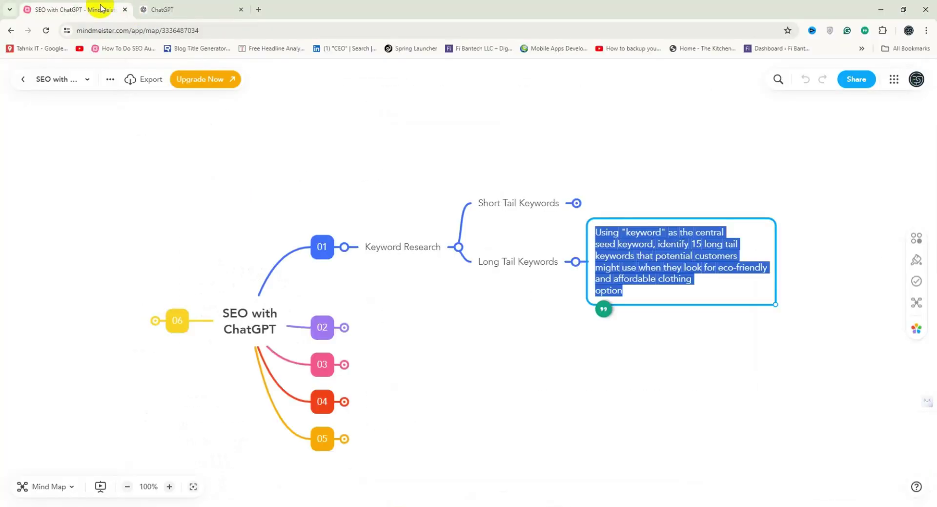
pyautogui.click(575, 261)
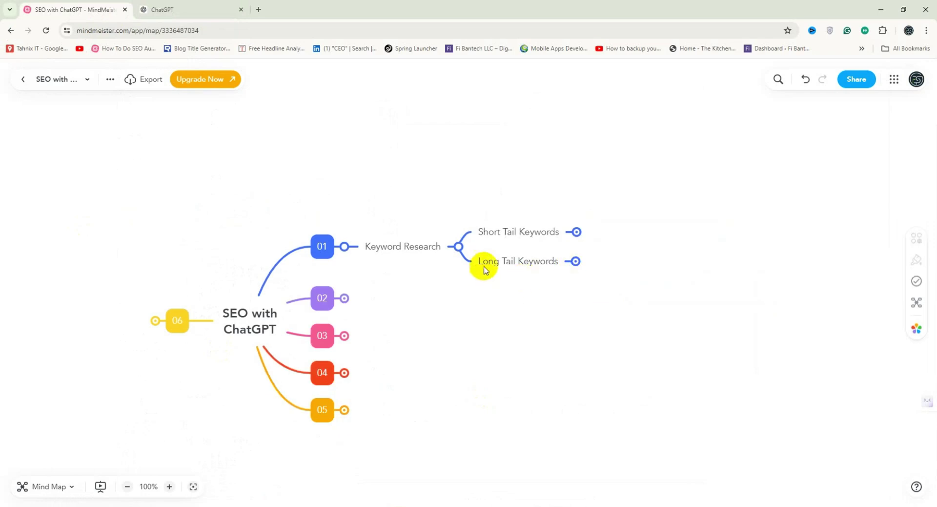
pyautogui.click(458, 246)
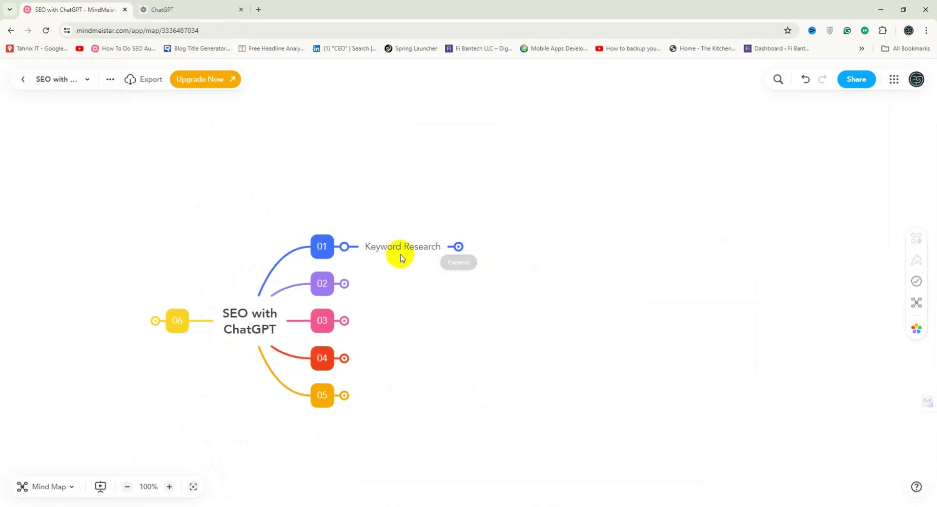
pyautogui.click(345, 246)
pyautogui.moveTo(287, 262); pyautogui.dragTo(428, 183)
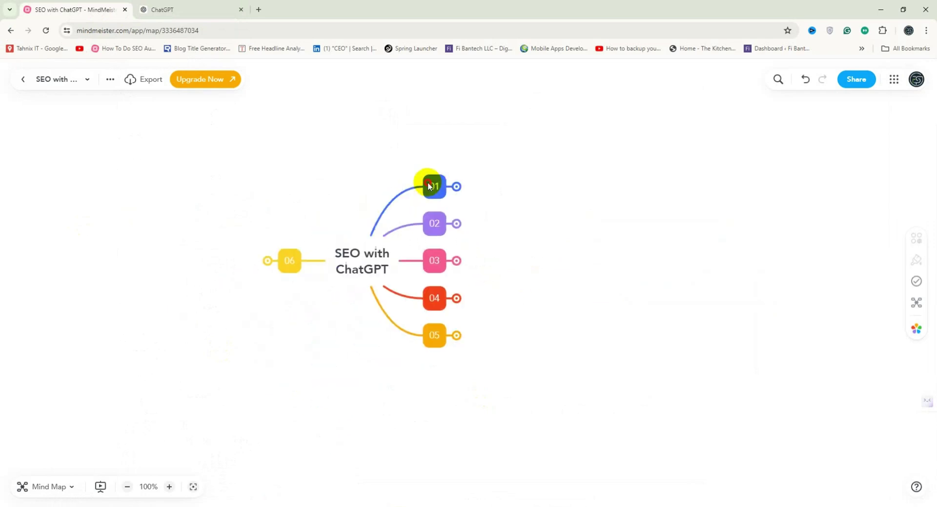
# Expand branch 02 and Keyword Clustering in the mind map, and copy the "Group the following 20 keywords" prompt into ChatGPT's message box.
pyautogui.click(487, 205)
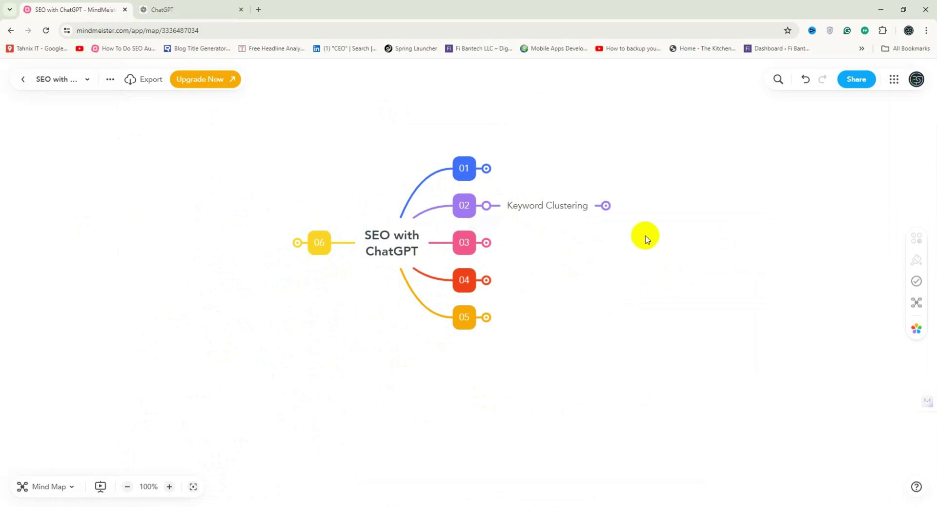
pyautogui.click(606, 206)
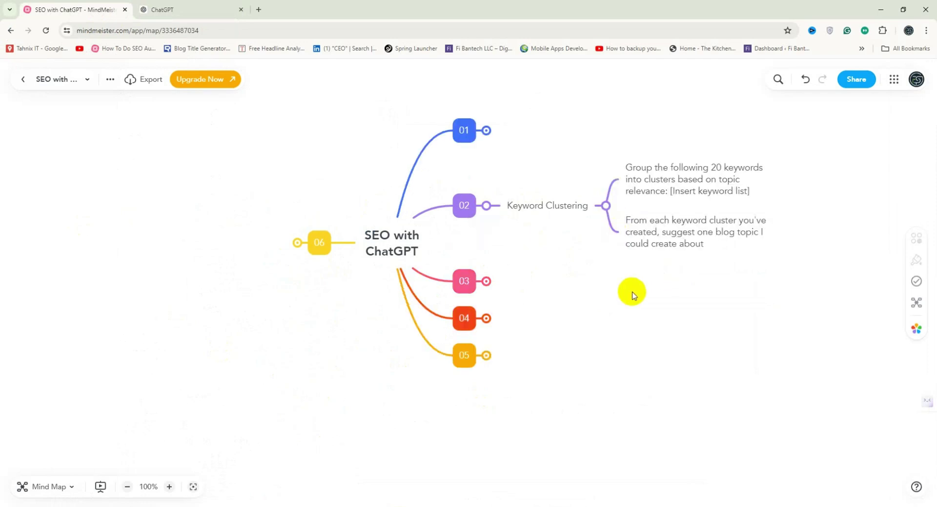
pyautogui.tripleClick(704, 190)
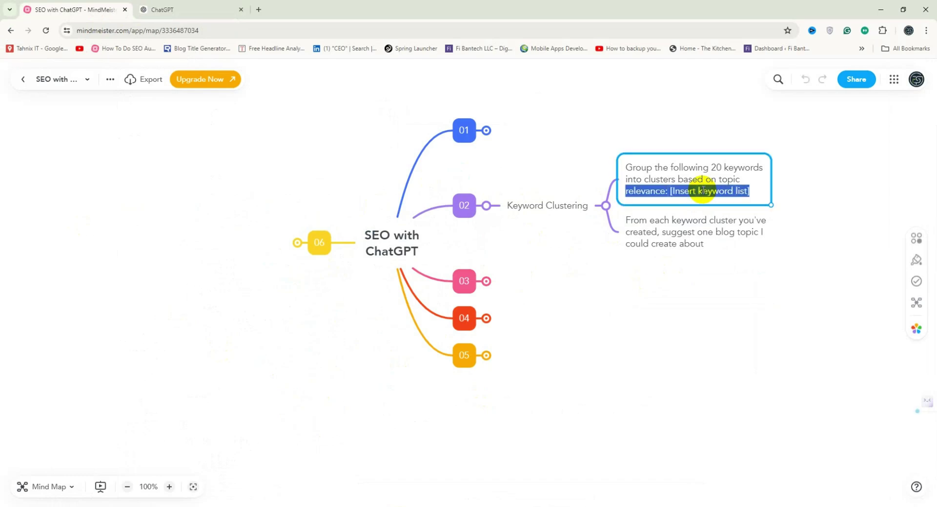
pyautogui.moveTo(754, 190); pyautogui.dragTo(629, 169)
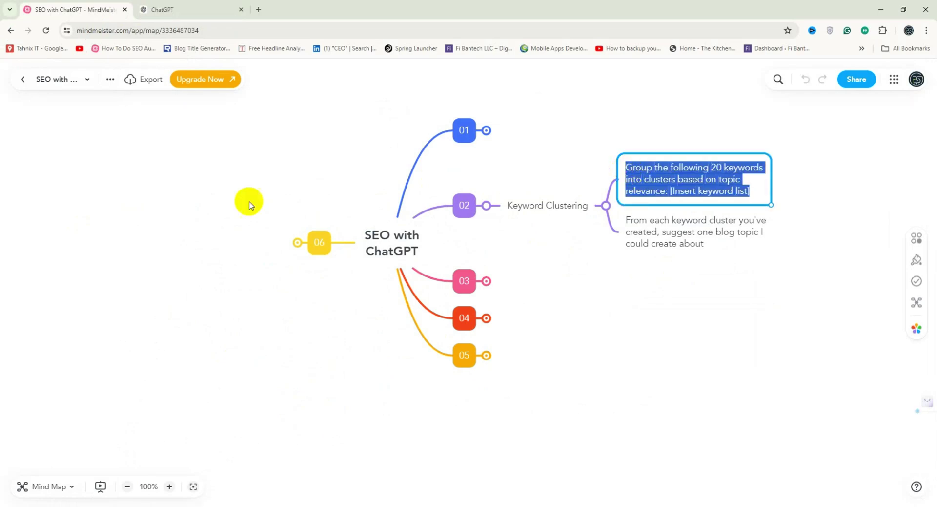
pyautogui.click(184, 9)
pyautogui.click(399, 479)
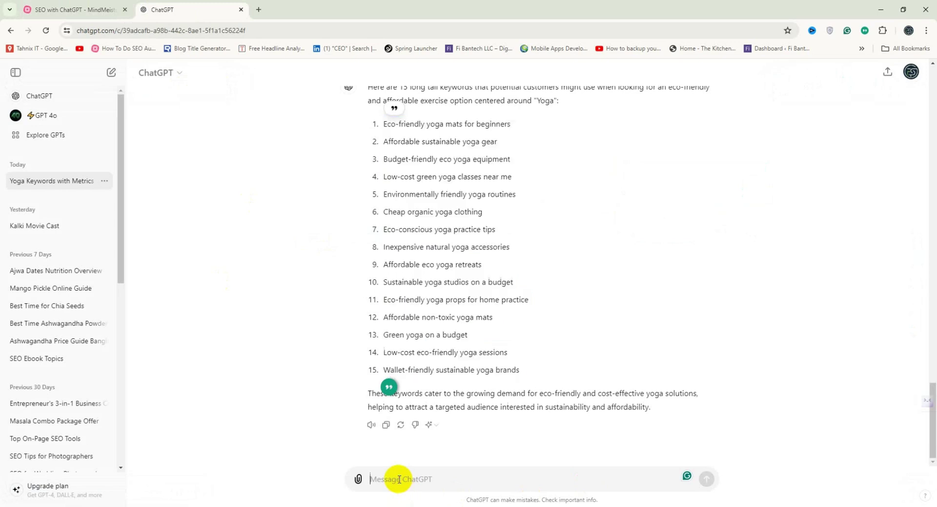
pyautogui.hotkey('ctrl', 'v')
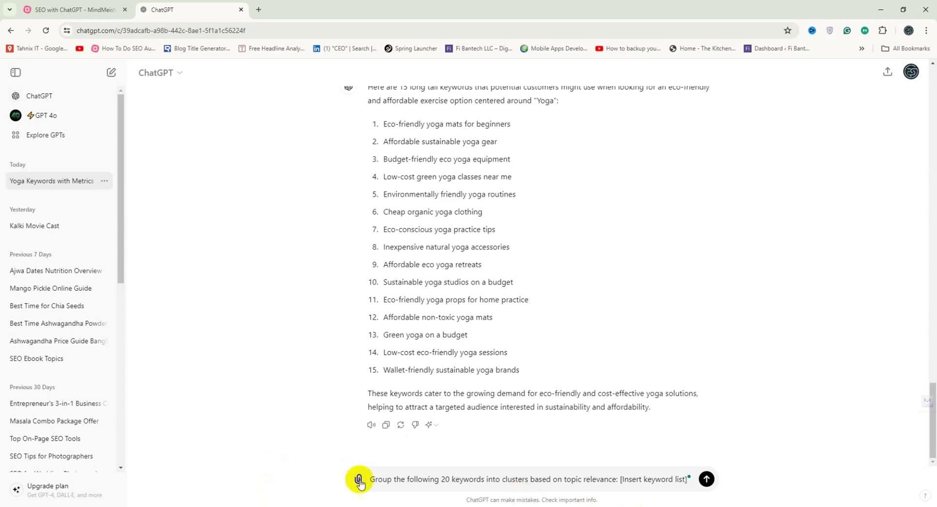
# Switch to Notepad and strip the number, asterisks, volume and difficulty from the first list entry, leaving only "Yoga poses".
pyautogui.hotkey('alt', 'Tab')
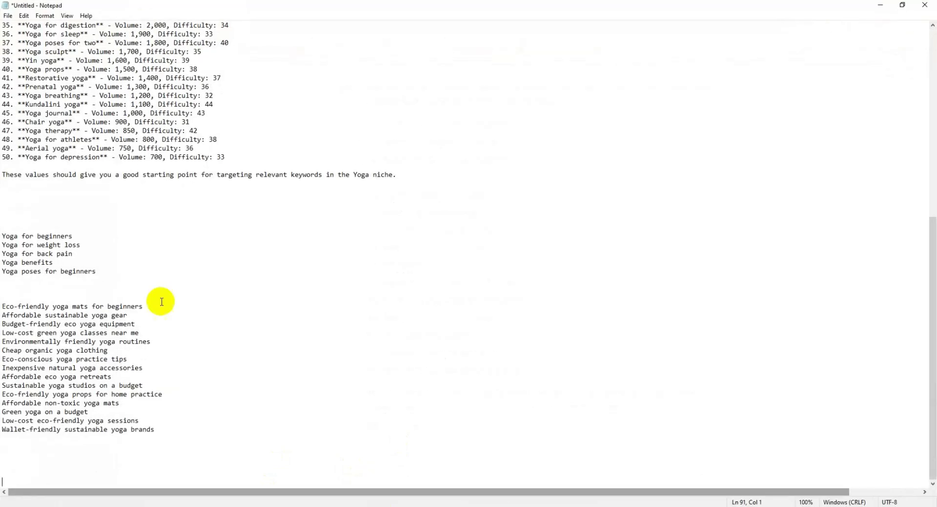
pyautogui.scroll(10, 242, 303)
pyautogui.scroll(3, 243, 308)
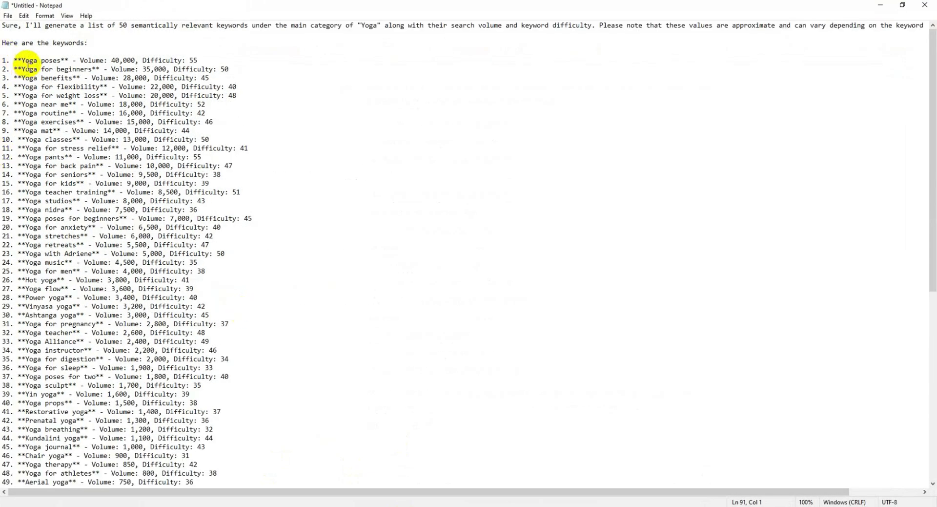
pyautogui.moveTo(21, 60); pyautogui.dragTo(2, 61)
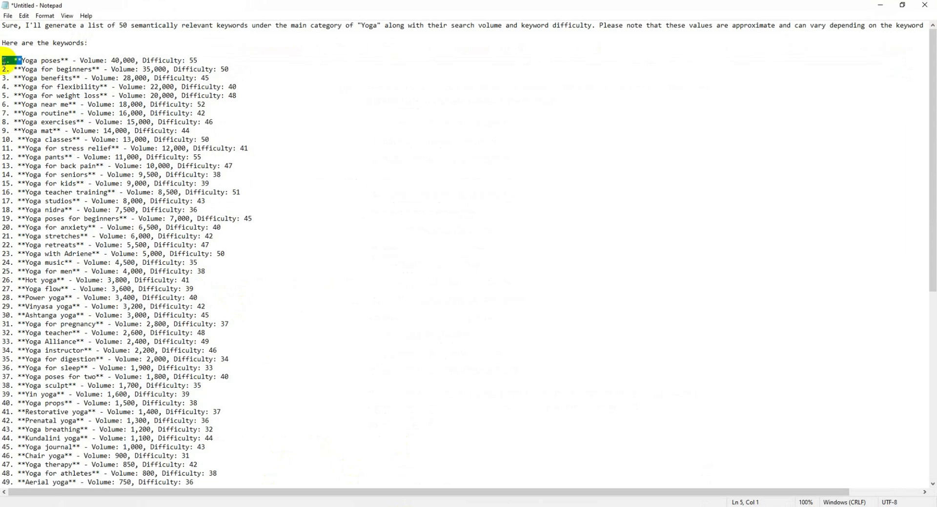
pyautogui.press('BackSpace')
pyautogui.moveTo(41, 60); pyautogui.dragTo(220, 56)
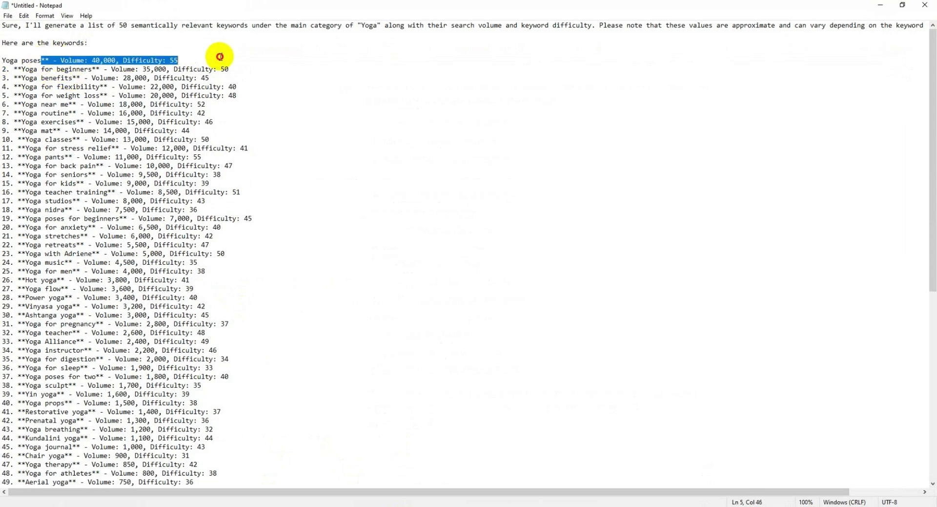
pyautogui.press('BackSpace')
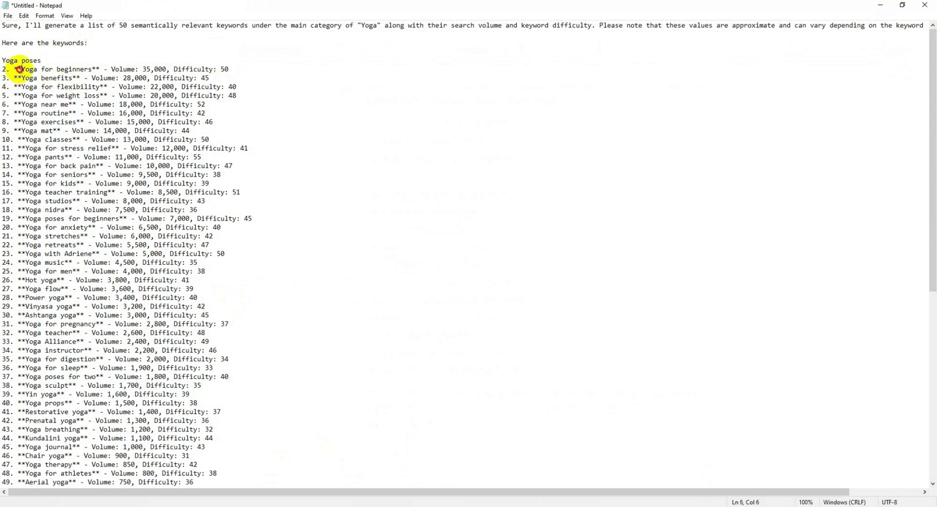
# Strip the numbering, asterisks and metrics from the second and third entries, leaving only "Yoga for beginners" and "Yoga benefits".
pyautogui.press('BackSpace')
pyautogui.moveTo(76, 69); pyautogui.dragTo(230, 69)
pyautogui.press('BackSpace')
pyautogui.press('BackSpace')
pyautogui.press('BackSpace')
pyautogui.press('BackSpace')
pyautogui.press('BackSpace')
pyautogui.press('BackSpace')
pyautogui.press('BackSpace')
pyautogui.moveTo(53, 78); pyautogui.dragTo(226, 75)
pyautogui.press('BackSpace')
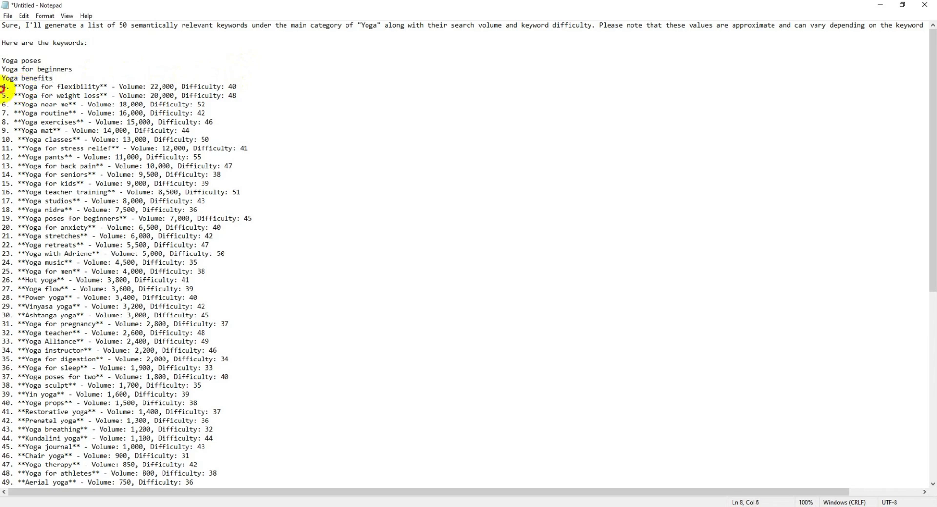
pyautogui.moveTo(4, 95); pyautogui.dragTo(21, 87)
pyautogui.press('BackSpace')
pyautogui.hotkey('ctrl', 'z')
# Reduce the entries from "Yoga for flexibility" through "Yoga stretches" to plain keywords, leaving out "Yoga near me".
pyautogui.click(23, 88)
pyautogui.moveTo(22, 88); pyautogui.dragTo(2, 87)
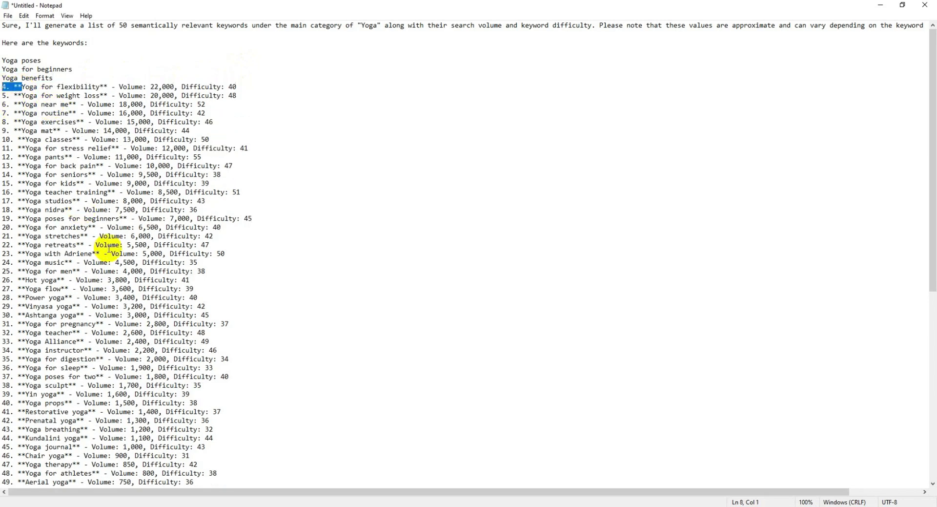
pyautogui.press('BackSpace')
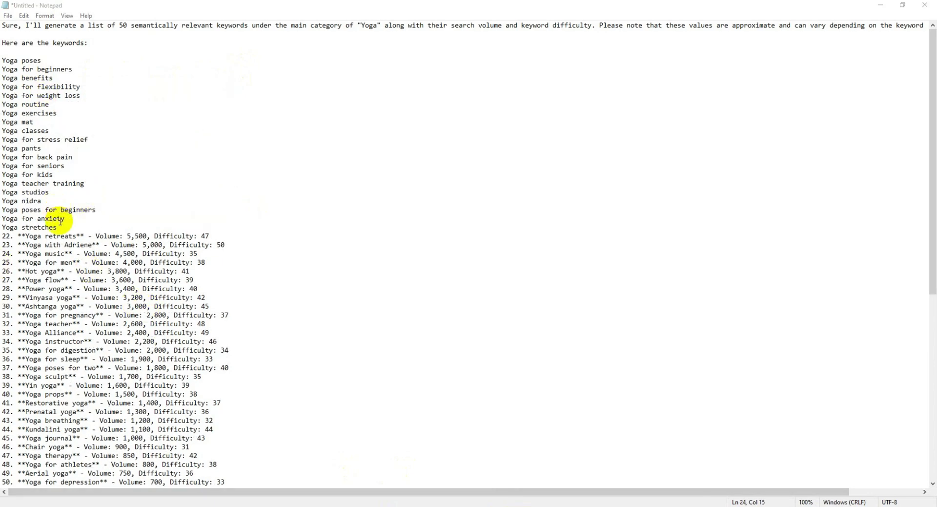
# Copy the 20 cleaned keywords from Notepad over the "Insert keyword list" placeholder in the ChatGPT prompt and send the message.
pyautogui.moveTo(60, 228); pyautogui.dragTo(2, 67)
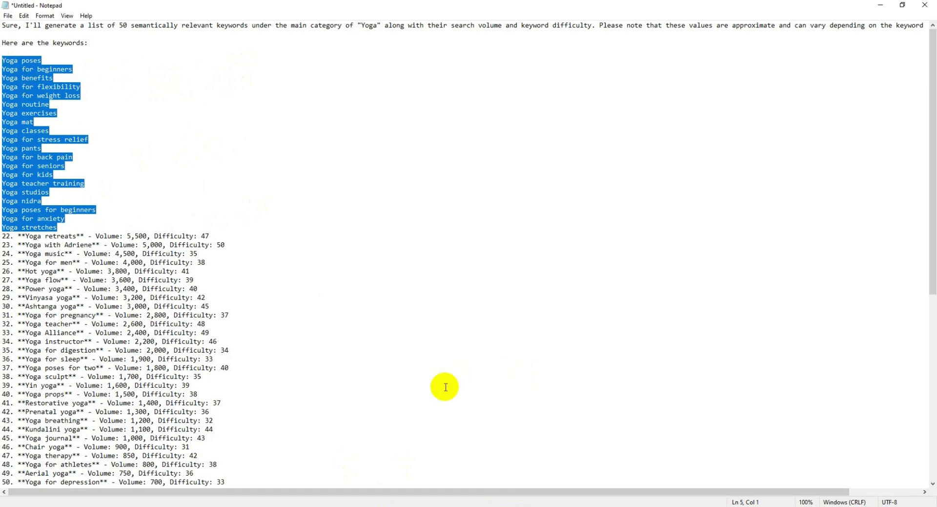
pyautogui.click(345, 506)
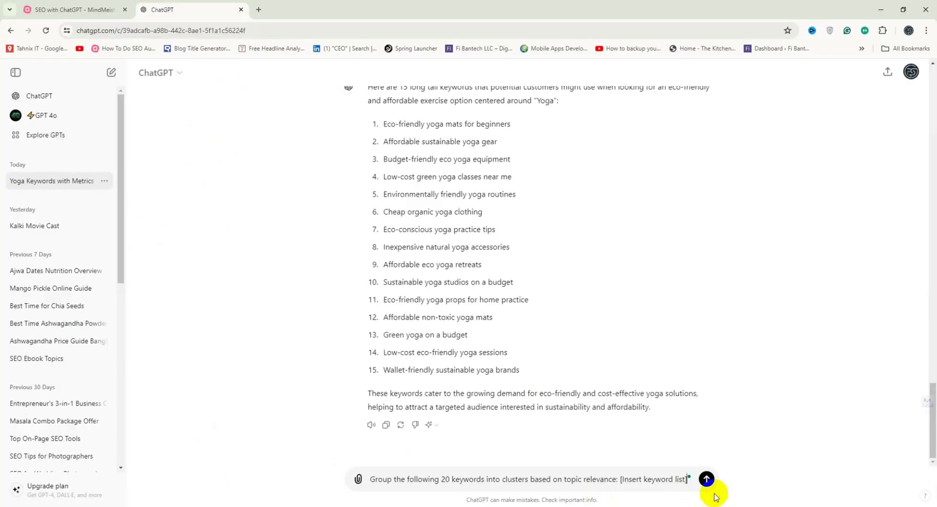
pyautogui.moveTo(683, 479); pyautogui.dragTo(628, 481)
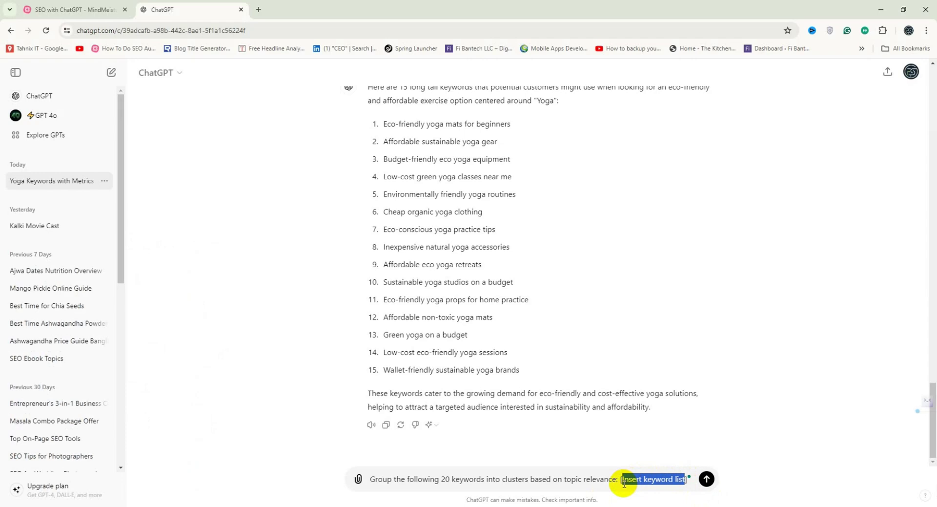
pyautogui.hotkey('ctrl', 'v')
pyautogui.scroll(5, 475, 426)
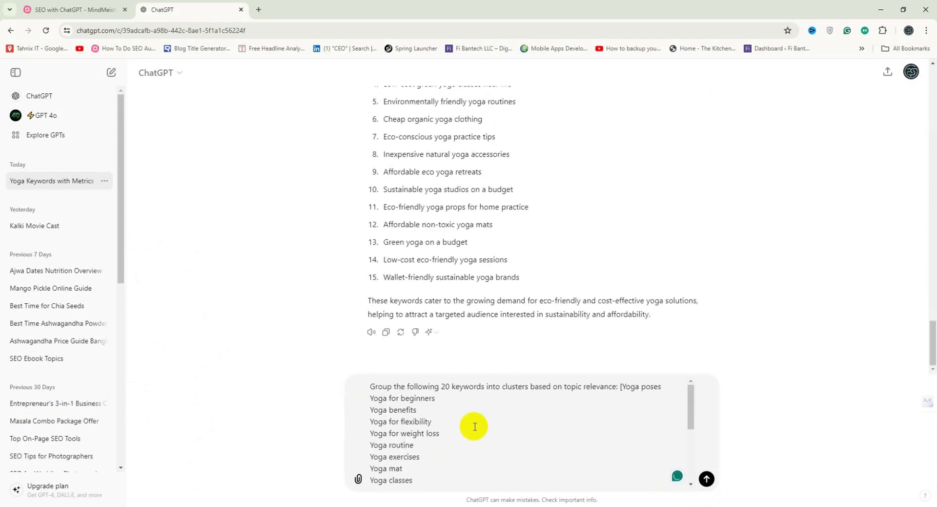
pyautogui.press('Return')
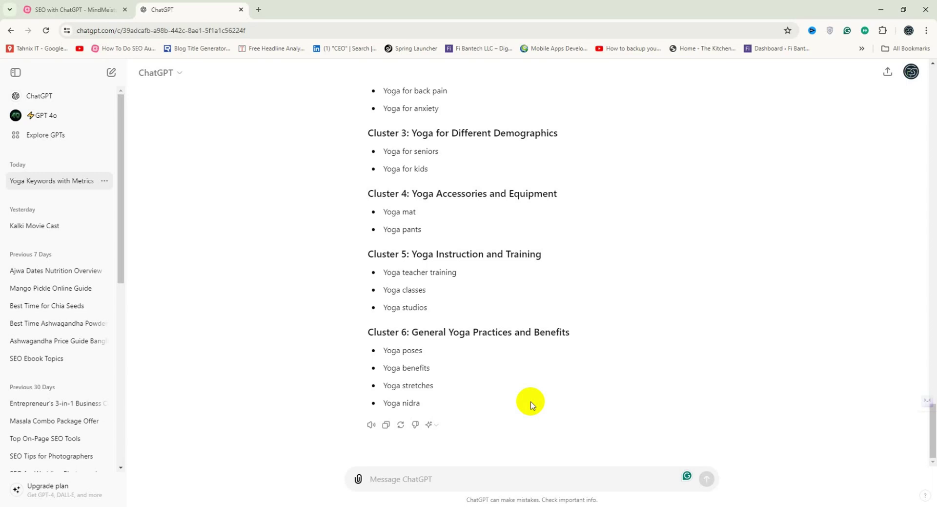
# Review ChatGPT's yoga keyword clusters, covering beginners, specific benefits, demographics, accessories, instruction and general practices.
pyautogui.scroll(5, 531, 404)
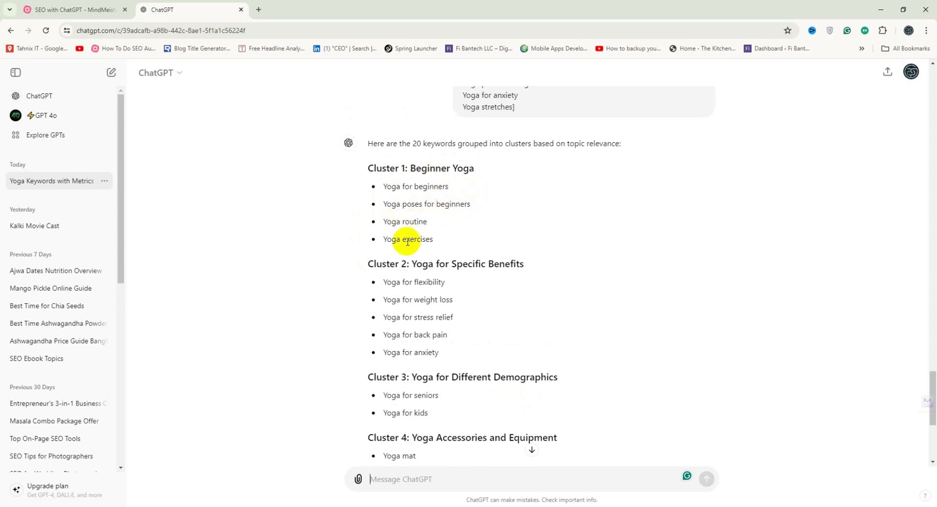
pyautogui.moveTo(433, 238); pyautogui.dragTo(387, 186)
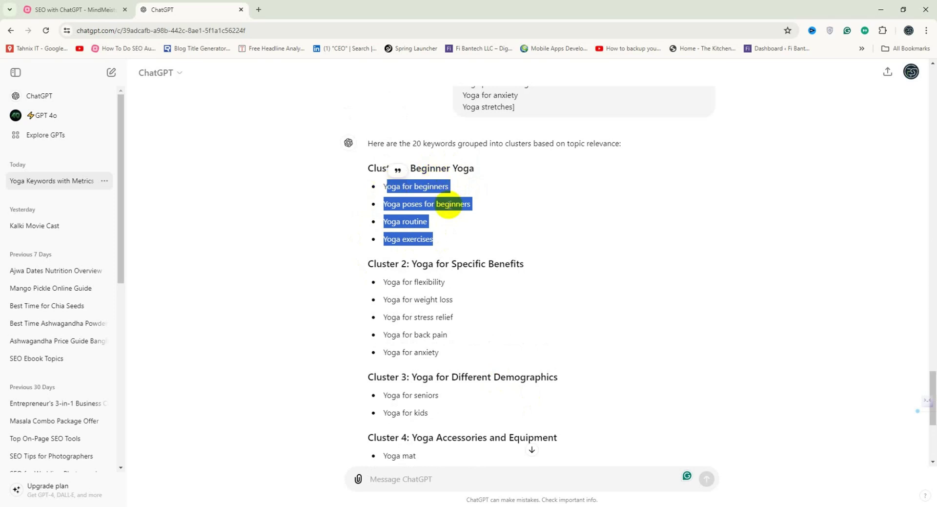
pyautogui.click(446, 194)
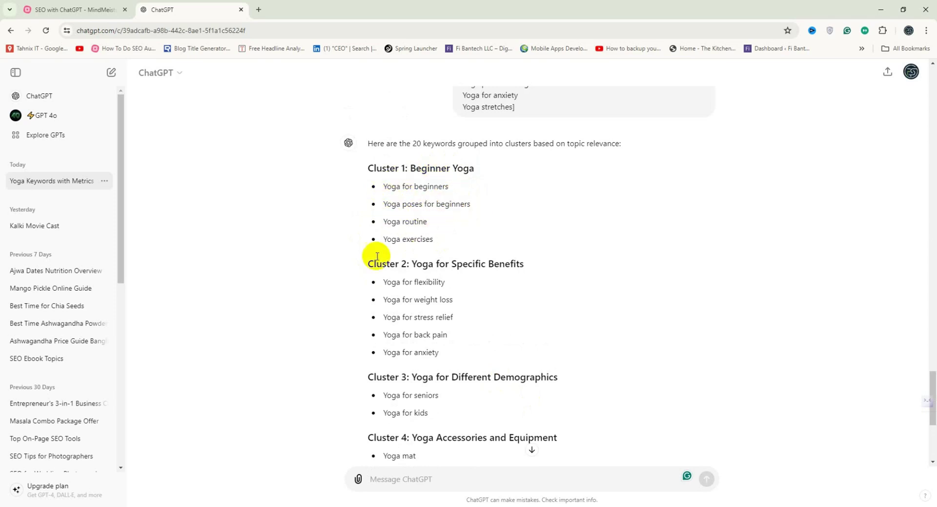
pyautogui.scroll(-2, 437, 236)
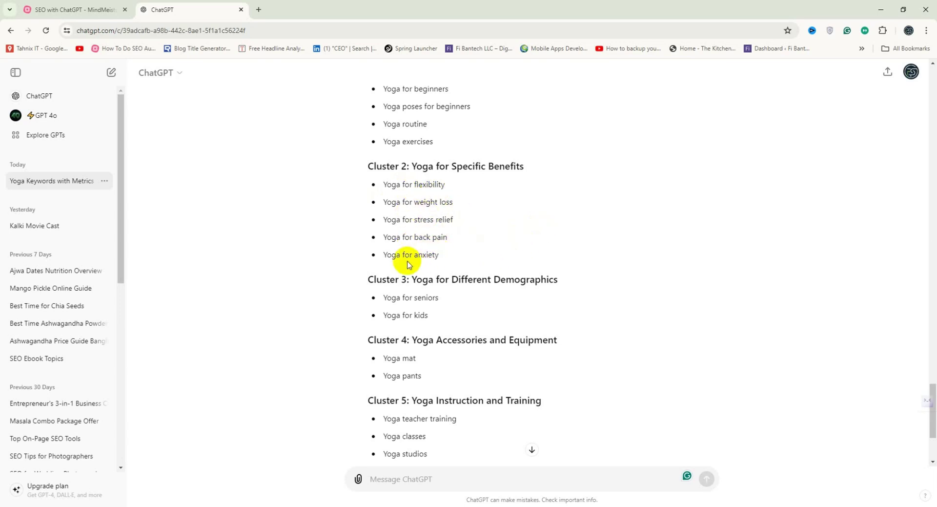
pyautogui.scroll(-2, 506, 207)
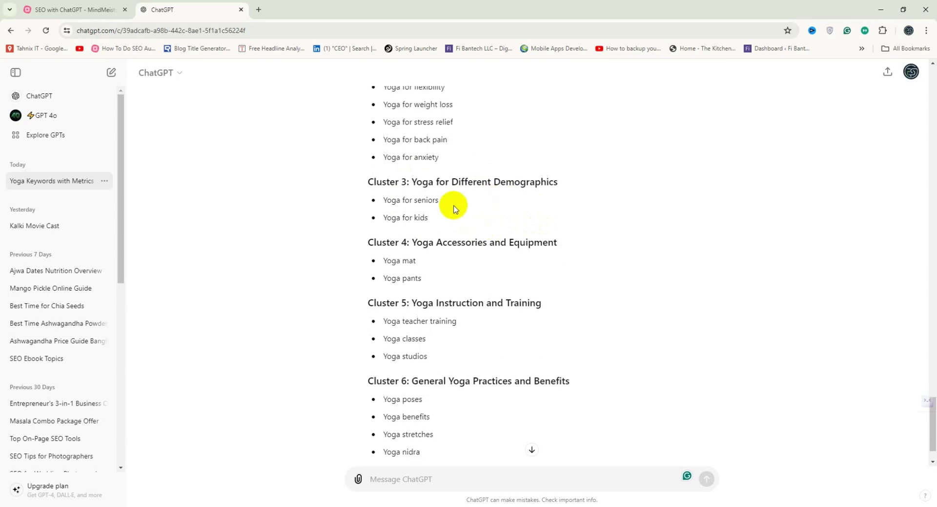
pyautogui.scroll(-1, 437, 152)
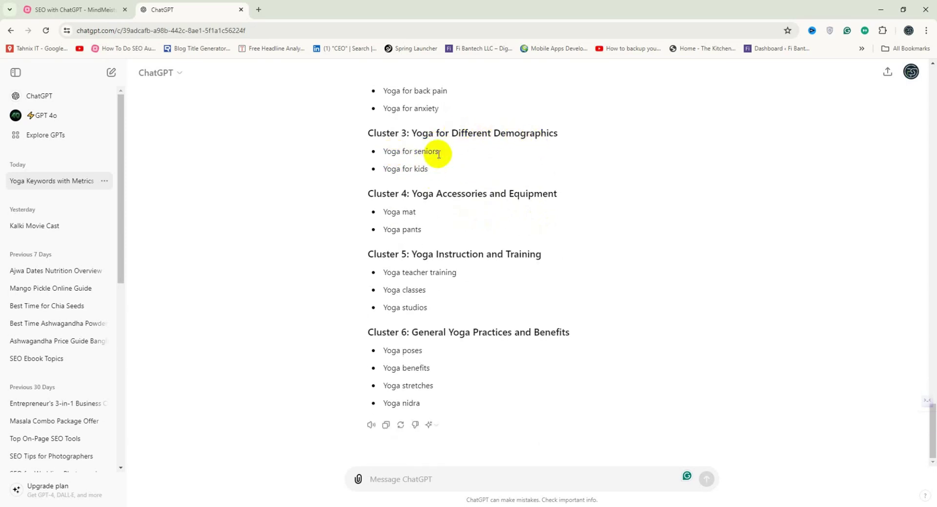
pyautogui.moveTo(414, 168); pyautogui.dragTo(496, 166)
pyautogui.click(509, 165)
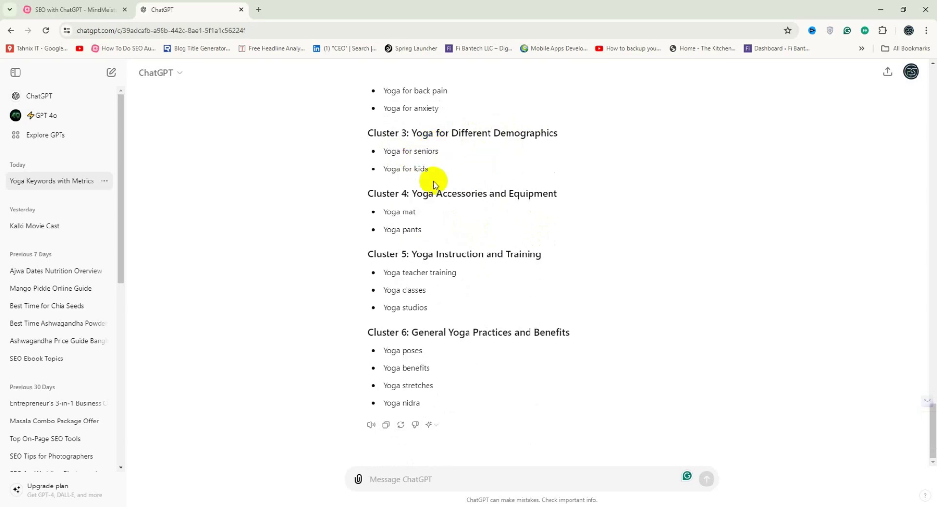
pyautogui.moveTo(397, 229); pyautogui.dragTo(461, 231)
pyautogui.click(459, 229)
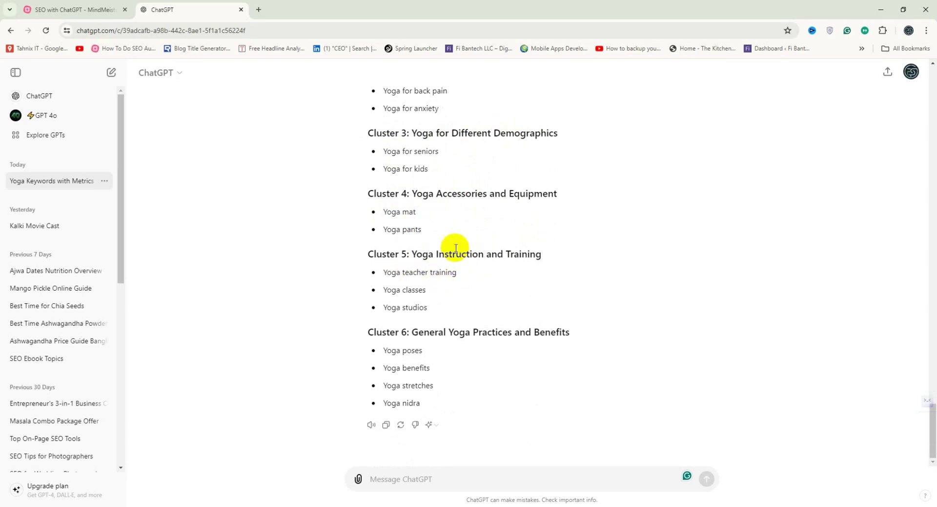
pyautogui.moveTo(396, 272); pyautogui.dragTo(445, 303)
pyautogui.click(458, 292)
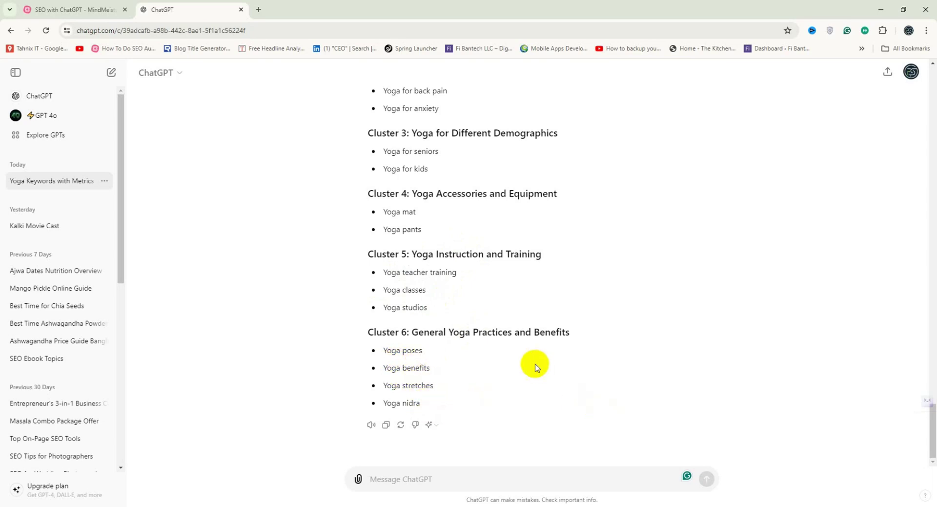
pyautogui.scroll(3, 536, 367)
pyautogui.scroll(3, 537, 367)
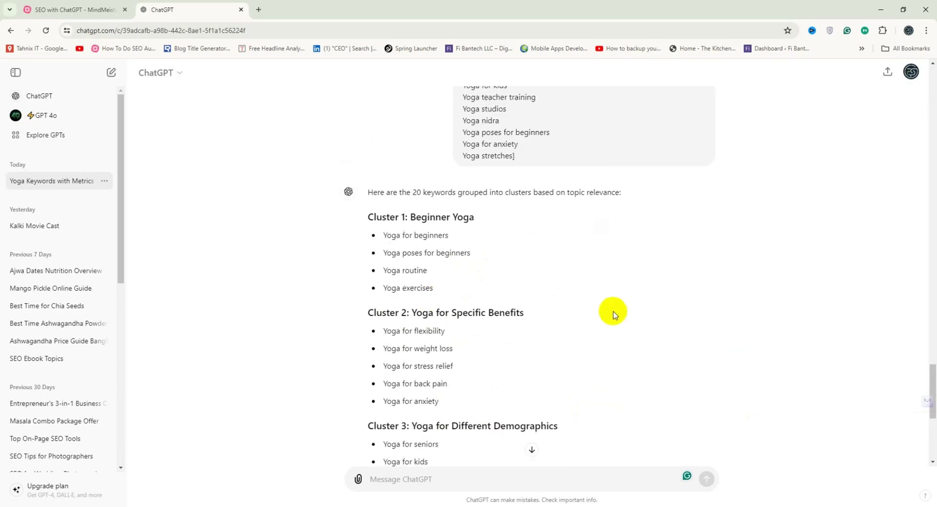
pyautogui.scroll(-3, 612, 313)
pyautogui.scroll(-3, 610, 312)
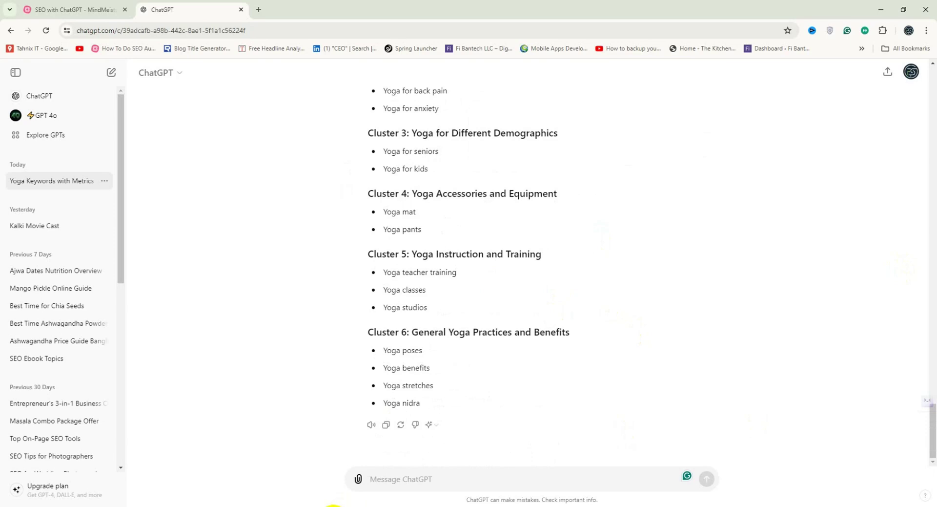
# Copy the mind map prompt asking for one blog topic per keyword cluster into ChatGPT's message box.
pyautogui.click(78, 10)
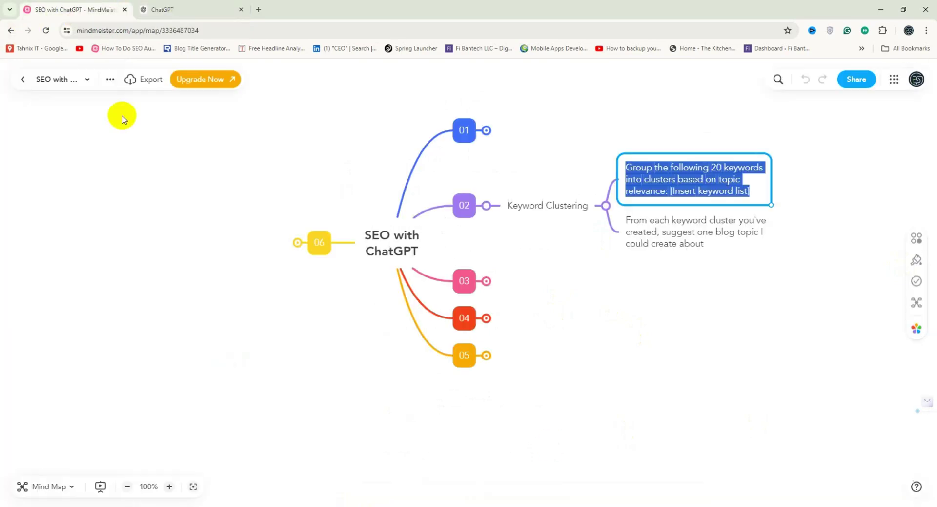
pyautogui.click(660, 232)
pyautogui.moveTo(717, 248); pyautogui.dragTo(627, 219)
pyautogui.hotkey('ctrl', 'c')
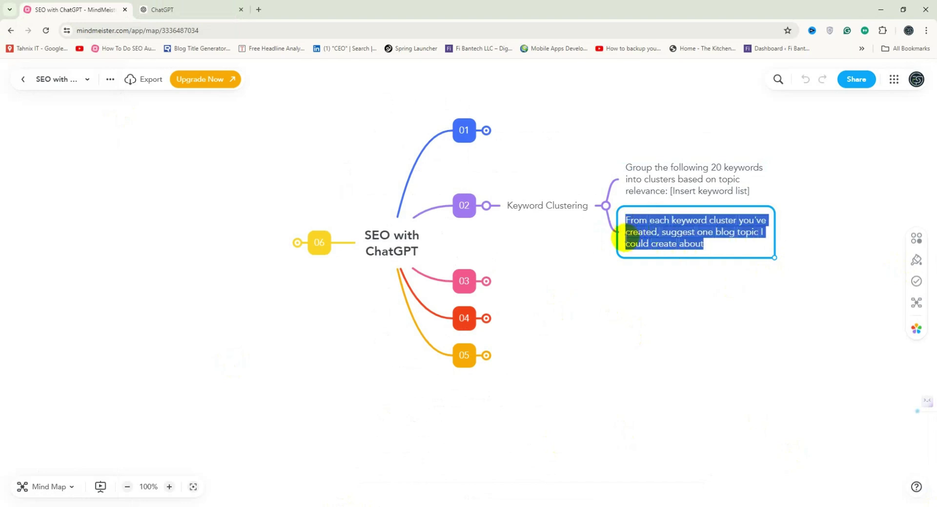
pyautogui.click(162, 11)
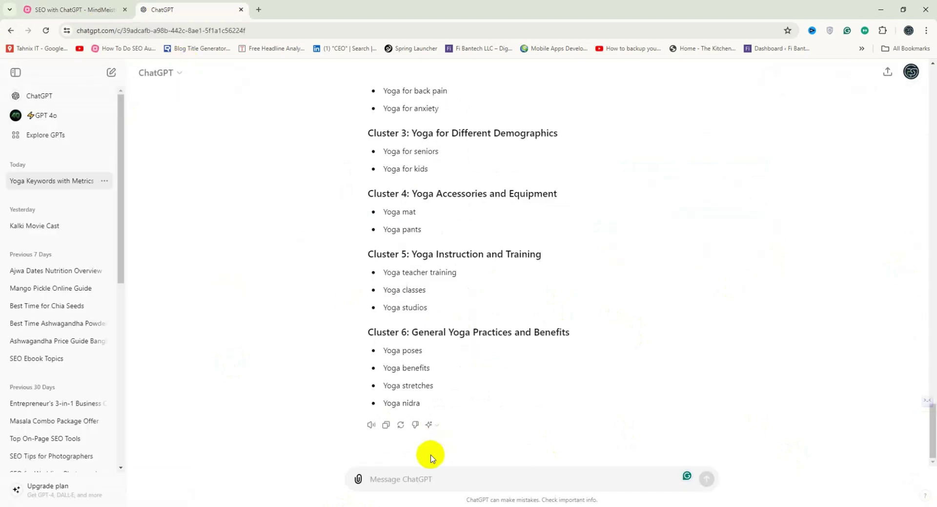
pyautogui.hotkey('ctrl', 'v')
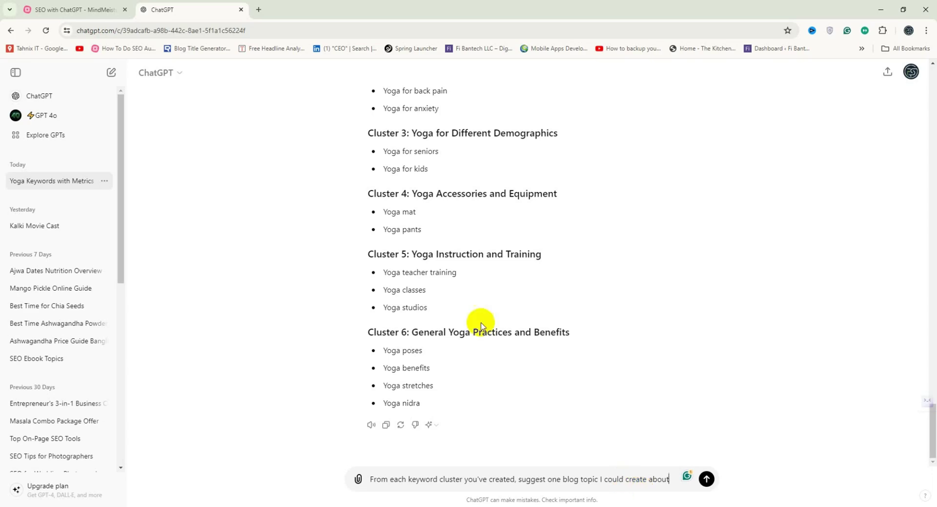
pyautogui.scroll(7, 481, 318)
pyautogui.scroll(-4, 483, 320)
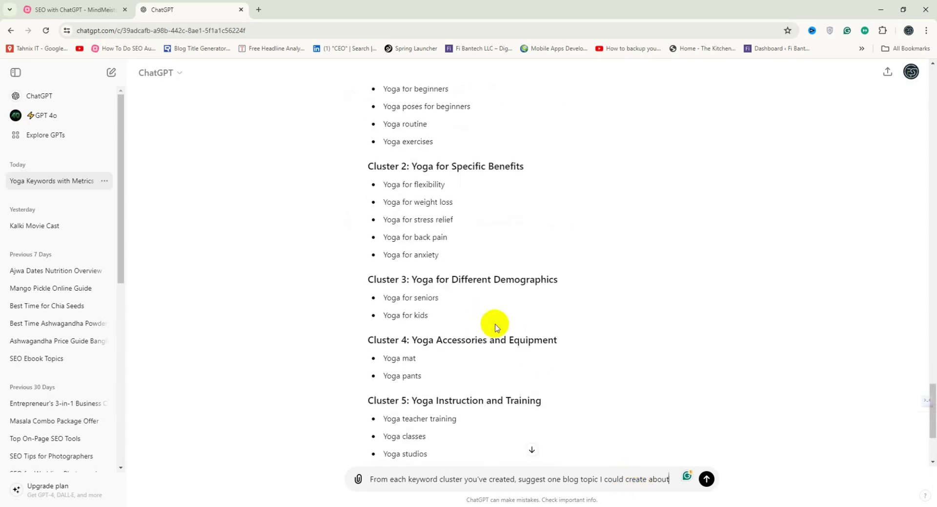
# Send the blog-topic prompt to ChatGPT and review the topic suggested for each yoga keyword cluster.
pyautogui.scroll(-3, 486, 407)
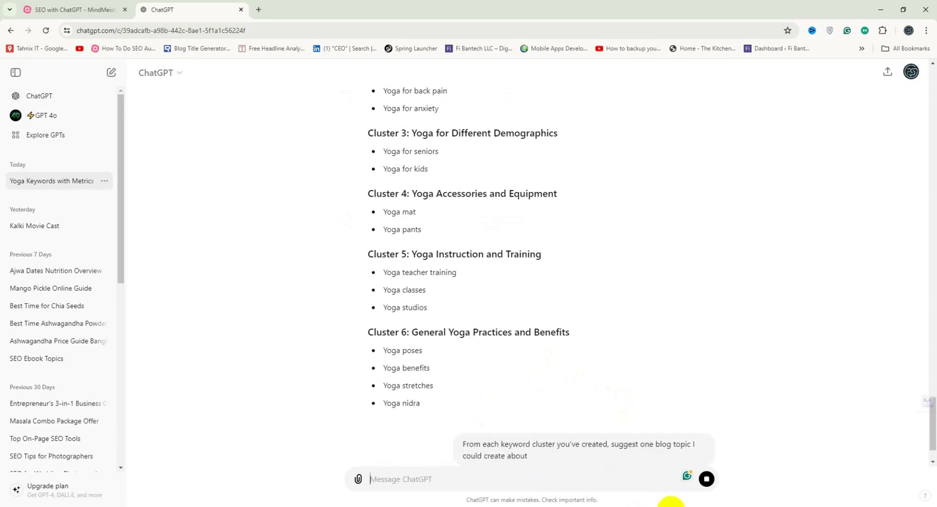
pyautogui.press('Return')
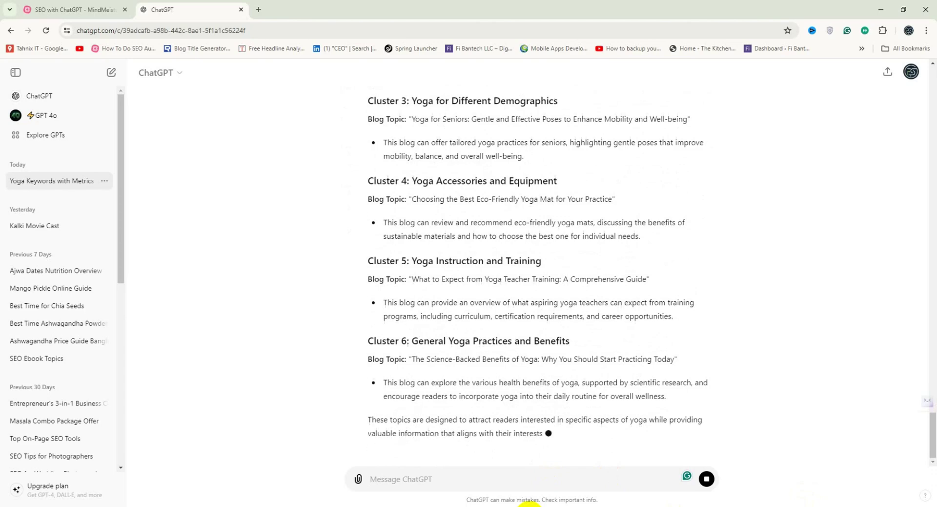
pyautogui.scroll(2, 634, 333)
pyautogui.scroll(4, 634, 334)
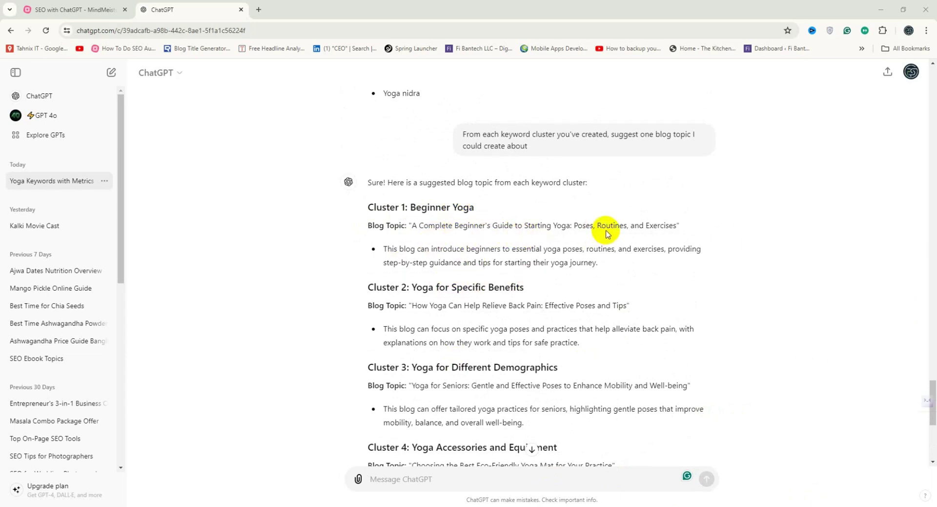
pyautogui.moveTo(413, 225); pyautogui.dragTo(683, 232)
pyautogui.scroll(-3, 683, 231)
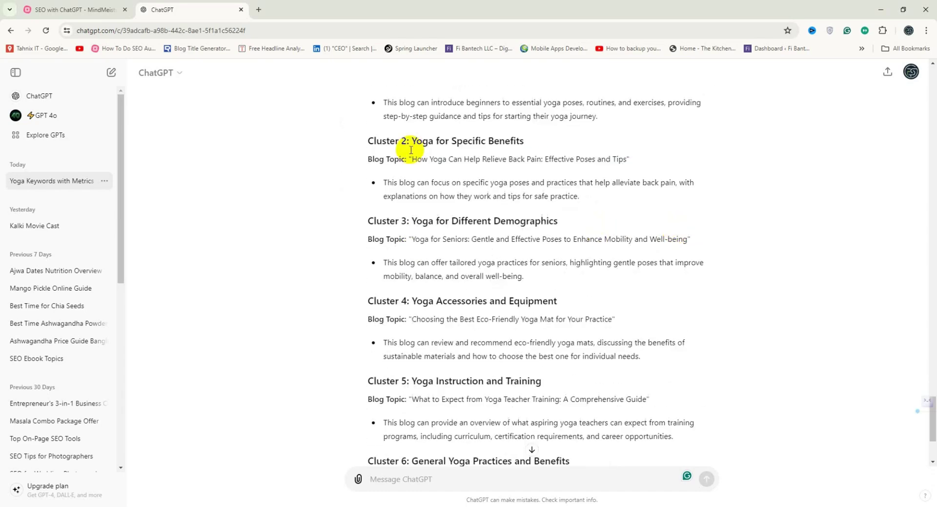
pyautogui.moveTo(418, 159); pyautogui.dragTo(620, 160)
pyautogui.click(619, 158)
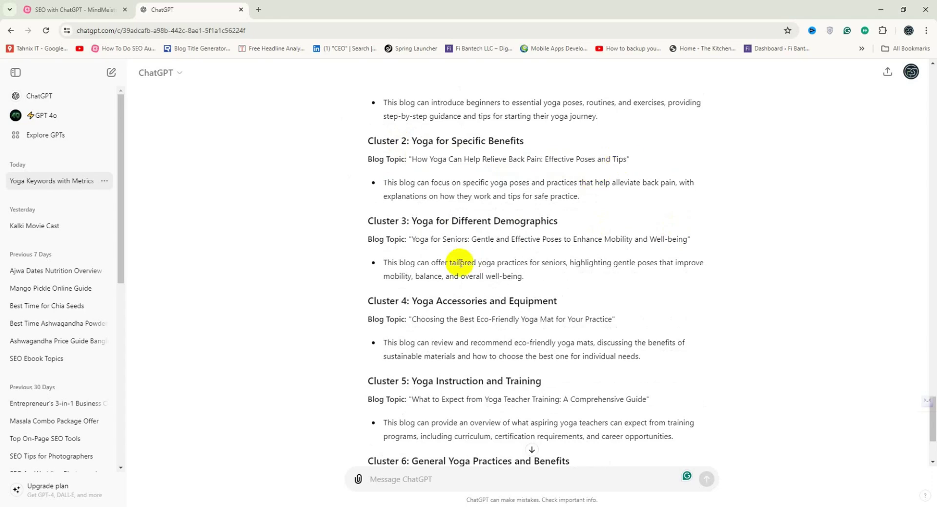
pyautogui.scroll(-3, 458, 259)
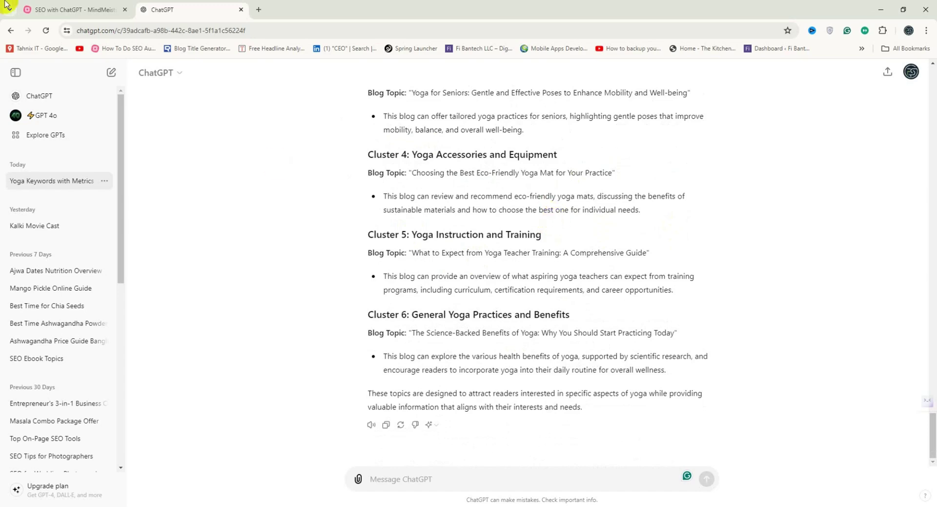
# Switch to the MindMeister mind map and collapse the Keyword Clustering prompts and branch 02.
pyautogui.click(59, 9)
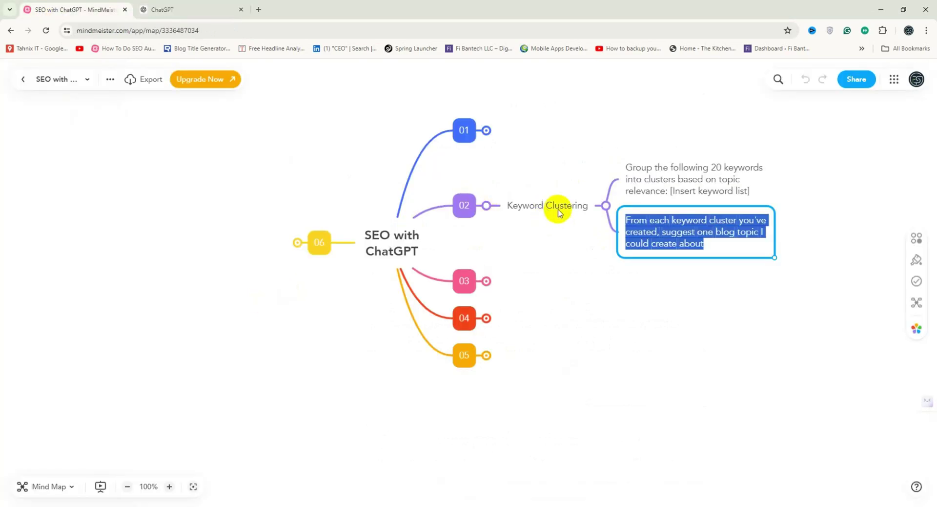
pyautogui.click(605, 206)
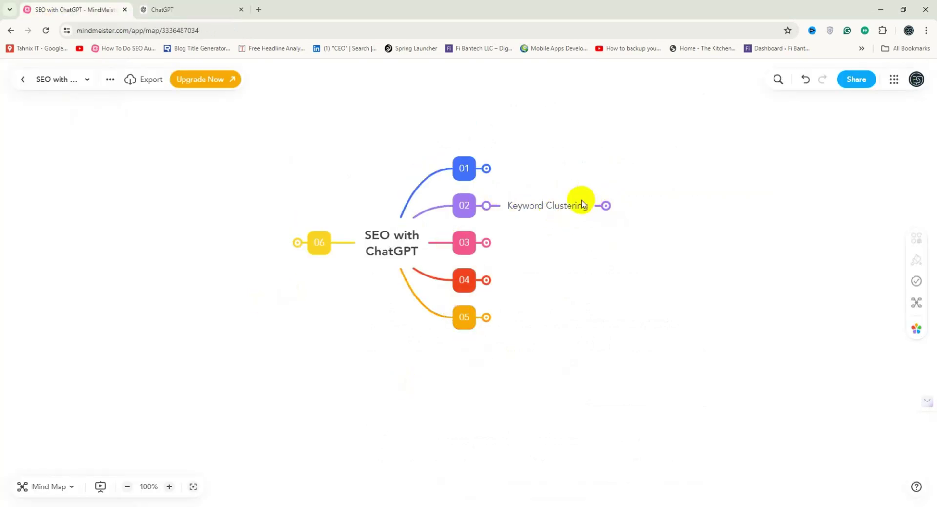
pyautogui.click(486, 205)
# Read the Competitor keyword identification prompt under branch 03 of the mind map, and collapse the branch again.
pyautogui.click(487, 243)
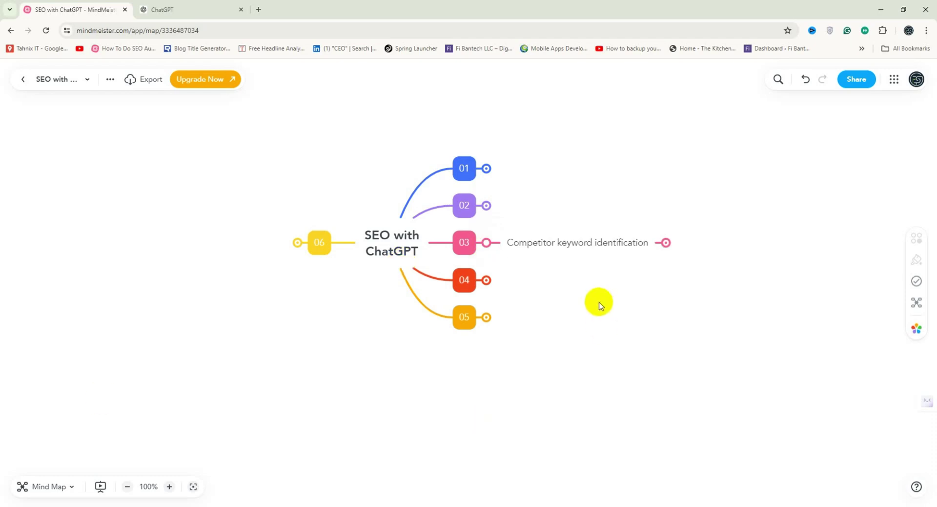
pyautogui.click(666, 243)
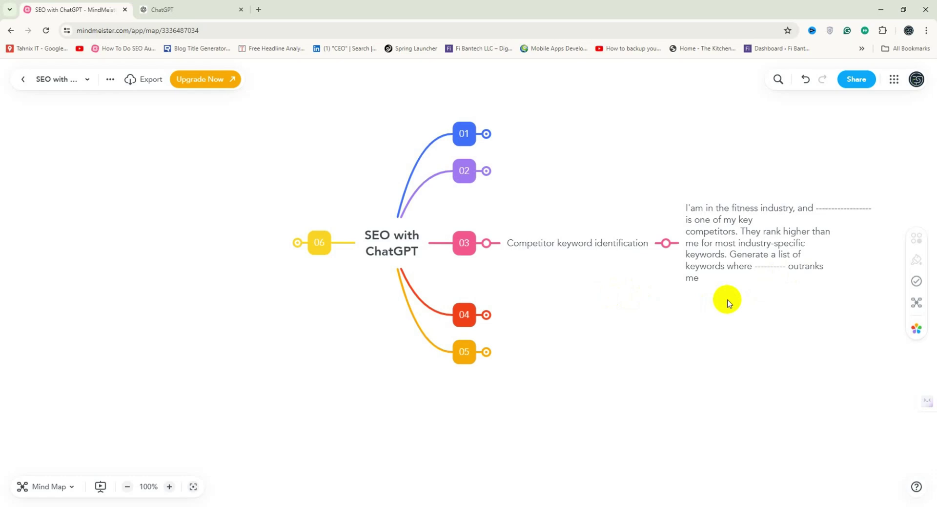
pyautogui.click(666, 242)
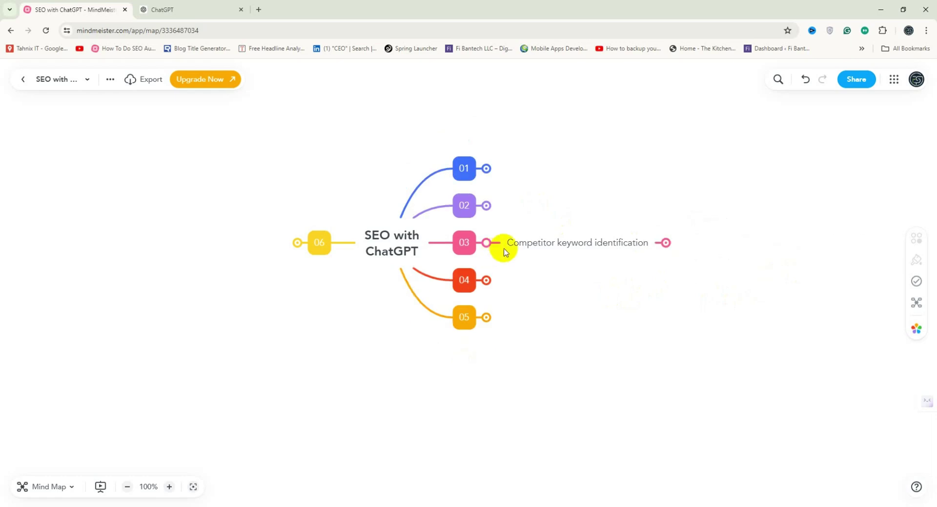
pyautogui.click(488, 244)
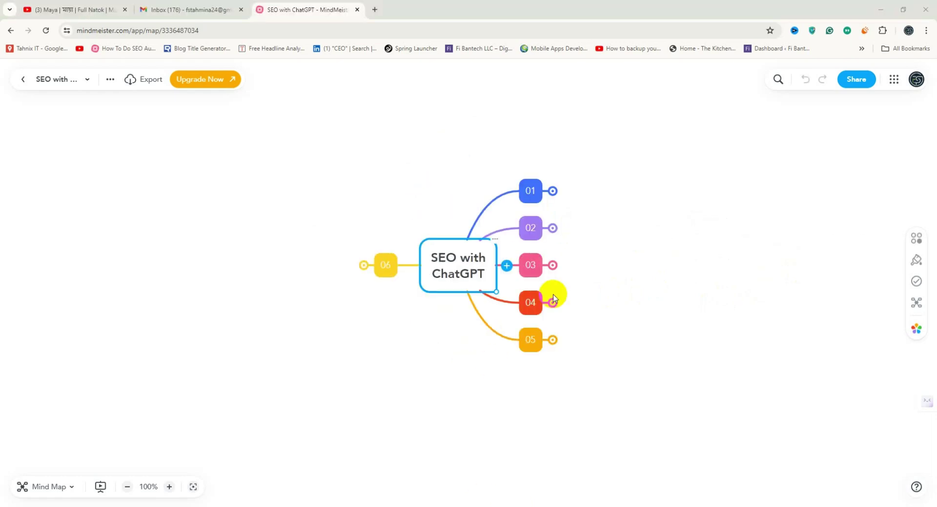
# Expand Content outline under branch 04 and copy its SEO-friendly article outline prompt into the message box of a new ChatGPT chat.
pyautogui.click(554, 303)
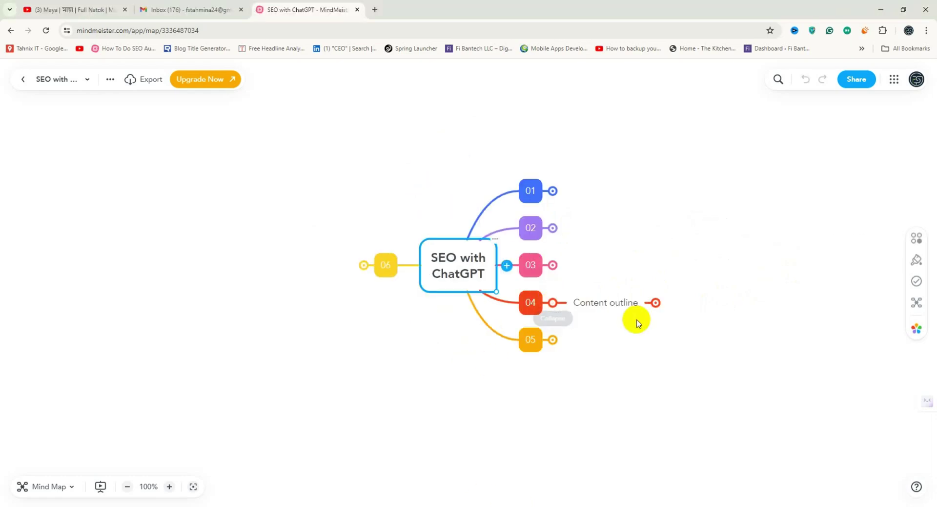
pyautogui.click(655, 303)
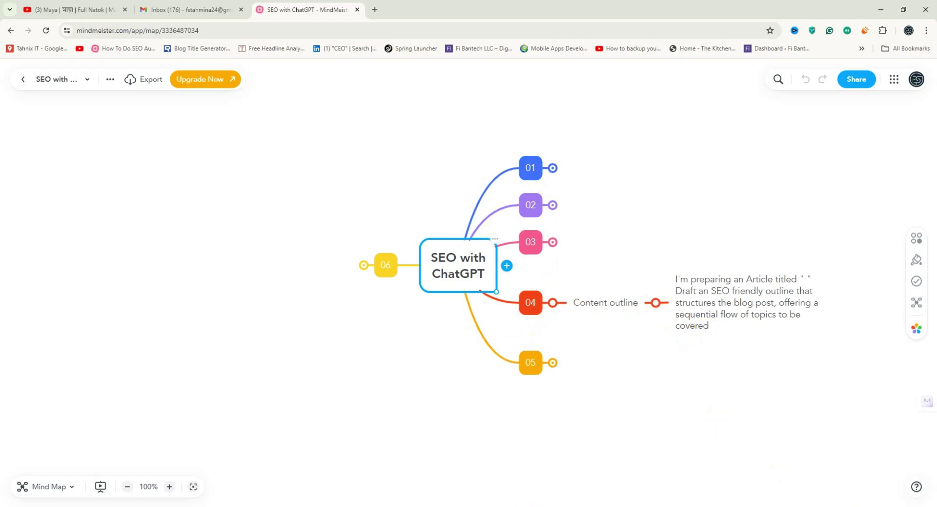
pyautogui.click(531, 504)
pyautogui.click(732, 315)
pyautogui.moveTo(711, 325); pyautogui.dragTo(669, 272)
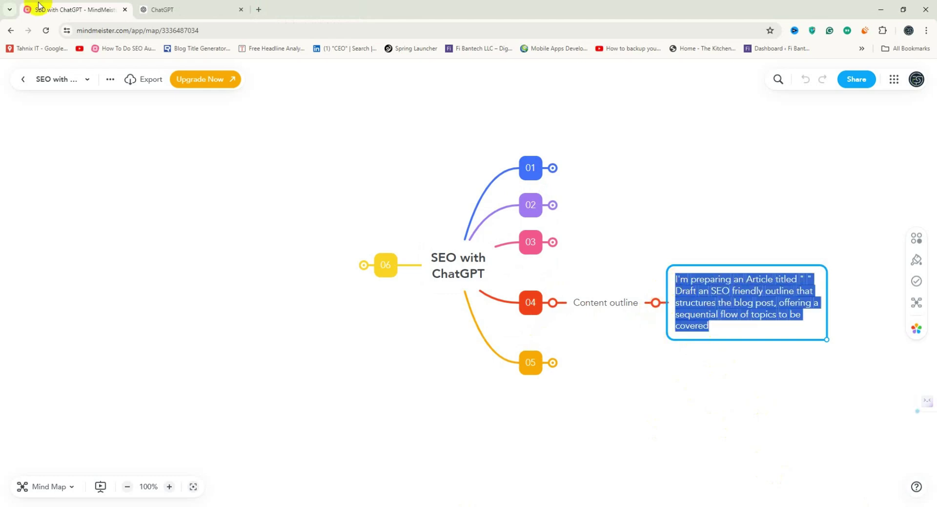
pyautogui.click(191, 9)
pyautogui.click(391, 474)
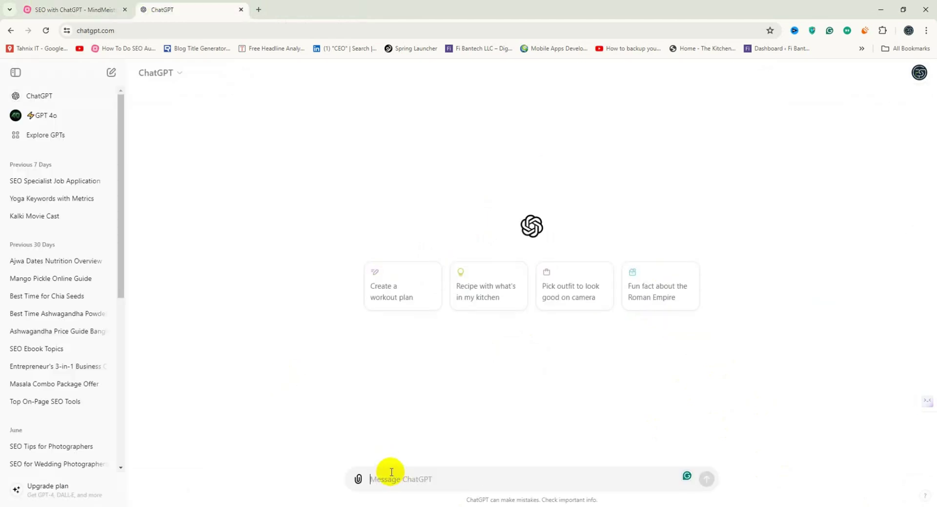
pyautogui.hotkey('ctrl', 'v')
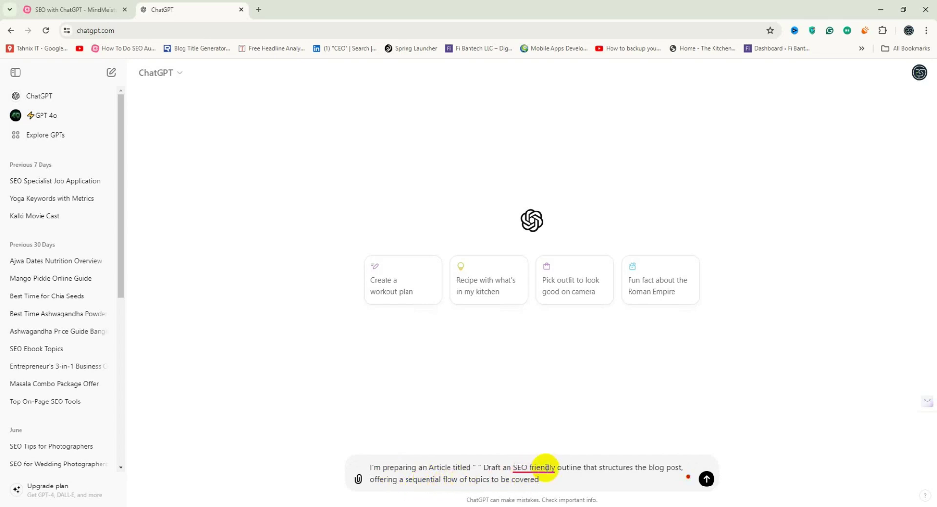
pyautogui.moveTo(546, 472)
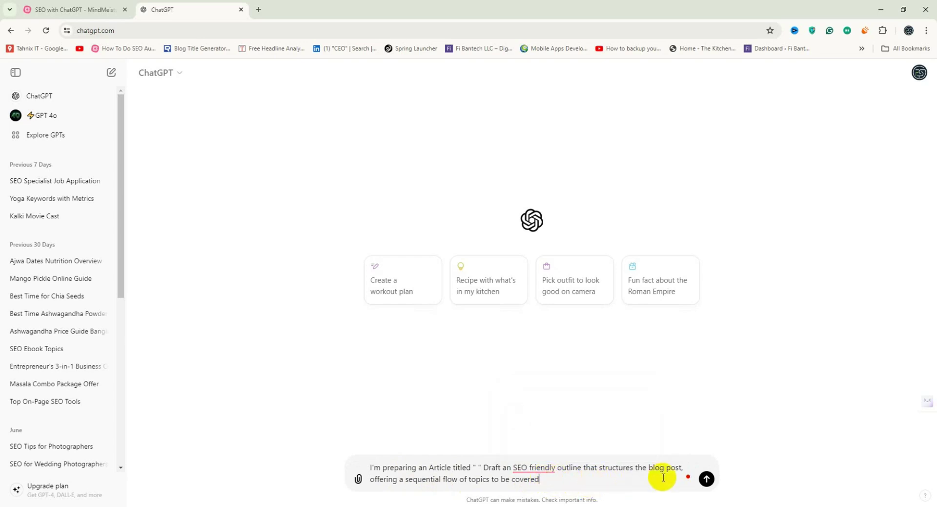
pyautogui.click(479, 468)
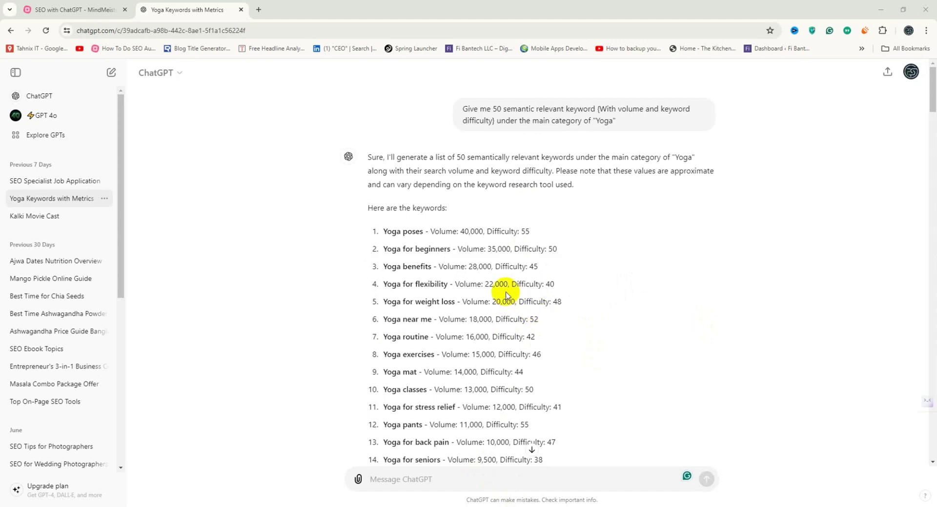
# In the Yoga Keywords with Metrics chat, find the cluster blog topics and copy "How Yoga Can Help Relieve Back Pain: Effective Poses and Tips".
pyautogui.scroll(-3, 469, 234)
pyautogui.scroll(-3, 481, 244)
pyautogui.scroll(-15, 481, 244)
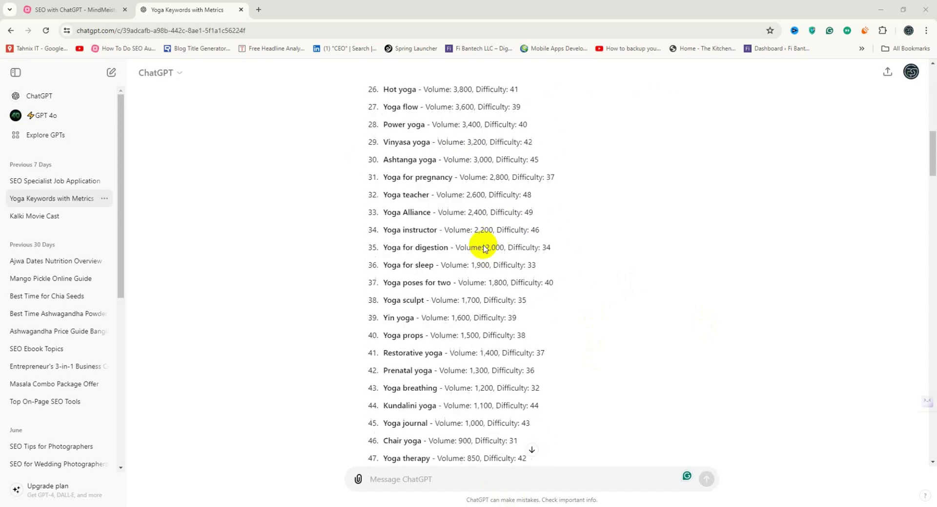
pyautogui.scroll(-20, 532, 303)
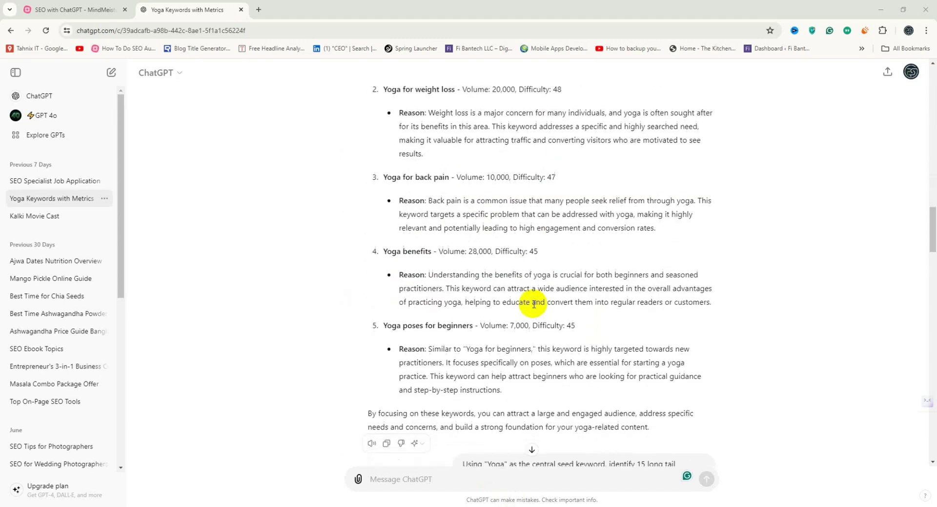
pyautogui.scroll(-10, 534, 306)
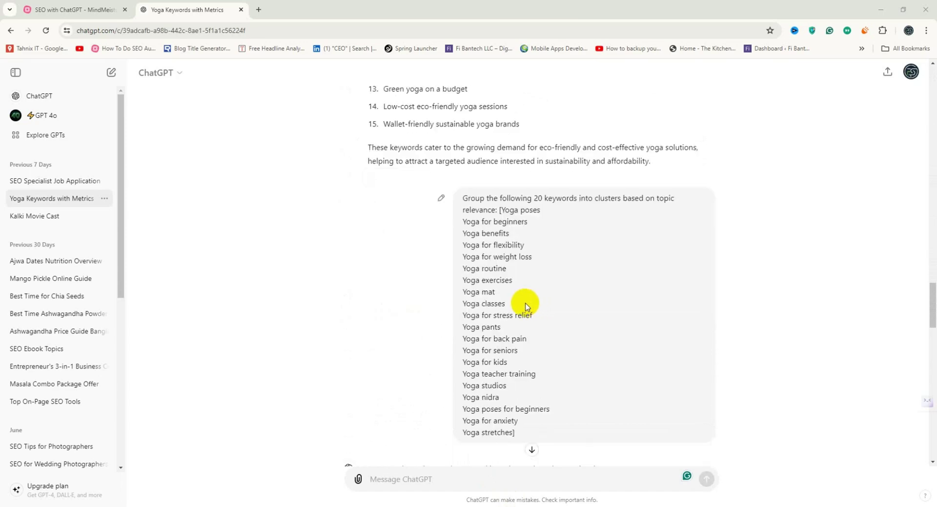
pyautogui.scroll(-10, 524, 305)
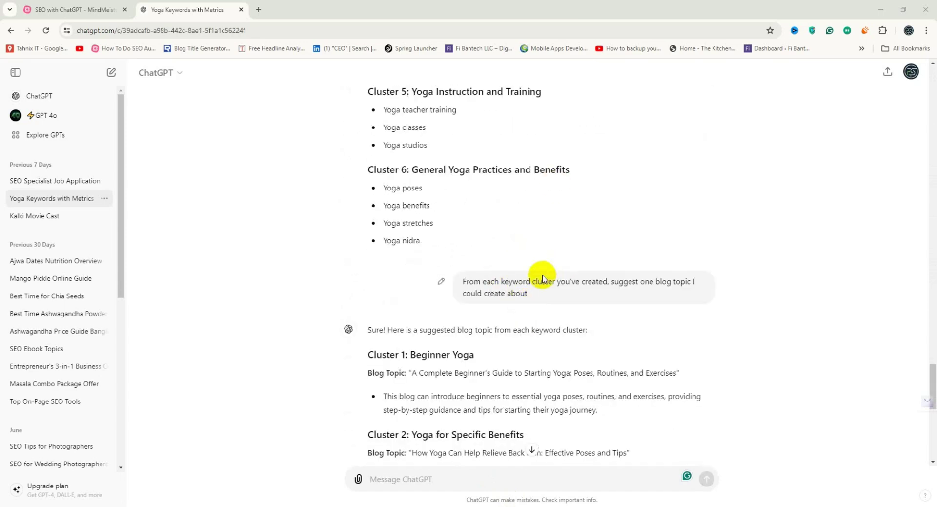
pyautogui.scroll(-1, 542, 244)
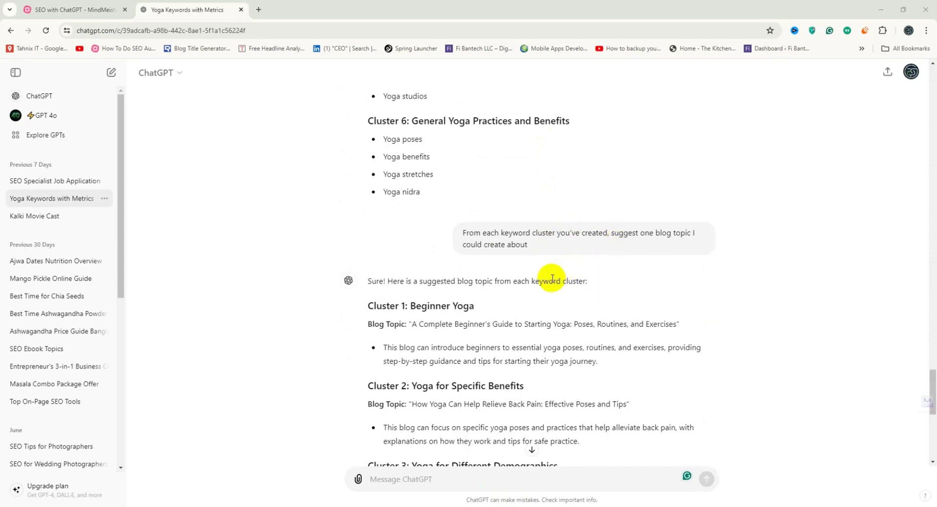
pyautogui.scroll(-1, 541, 272)
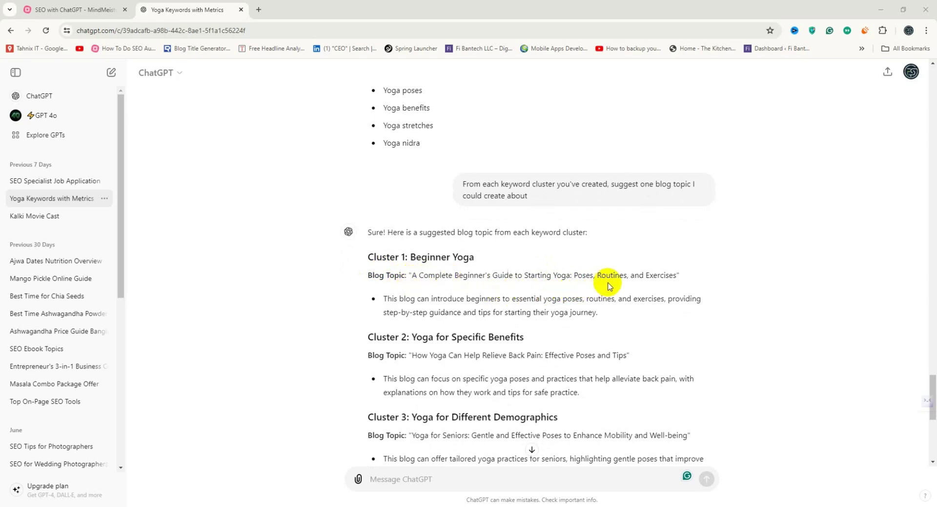
pyautogui.scroll(-1, 634, 295)
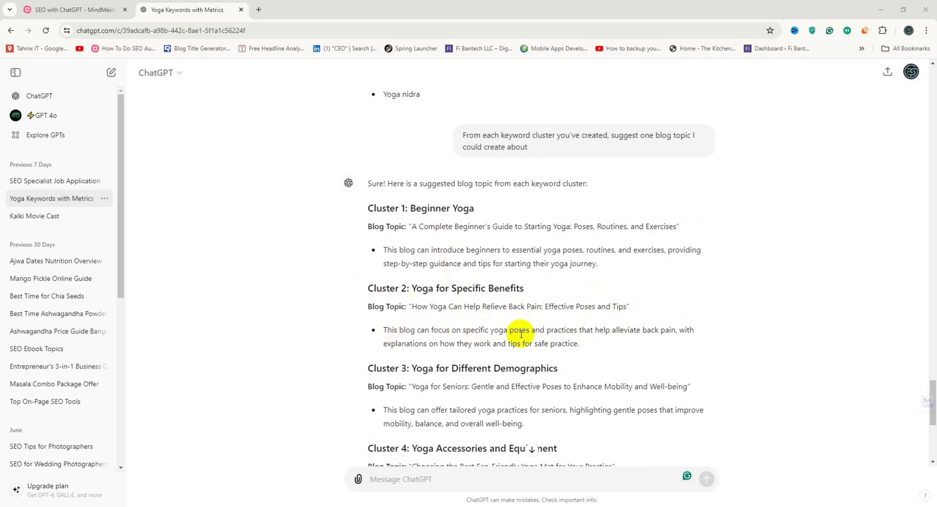
pyautogui.scroll(-2, 423, 402)
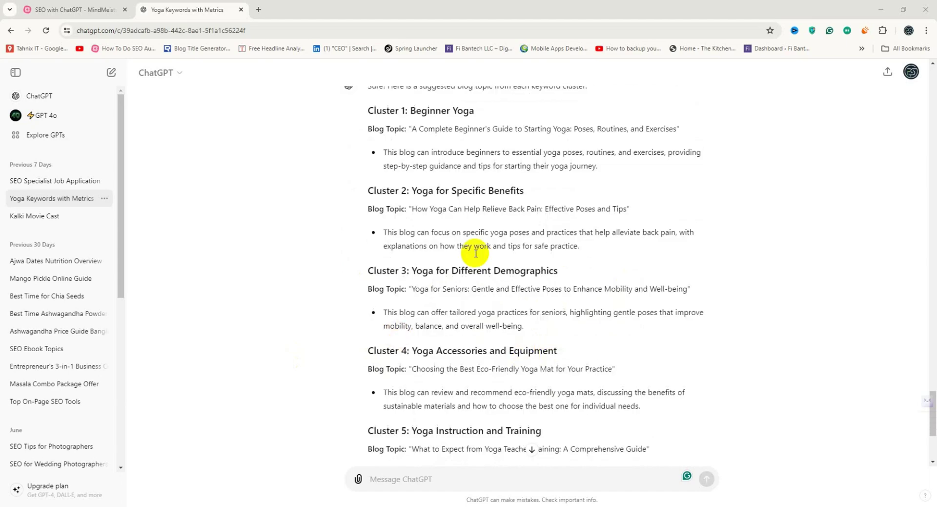
pyautogui.moveTo(626, 208); pyautogui.dragTo(413, 210)
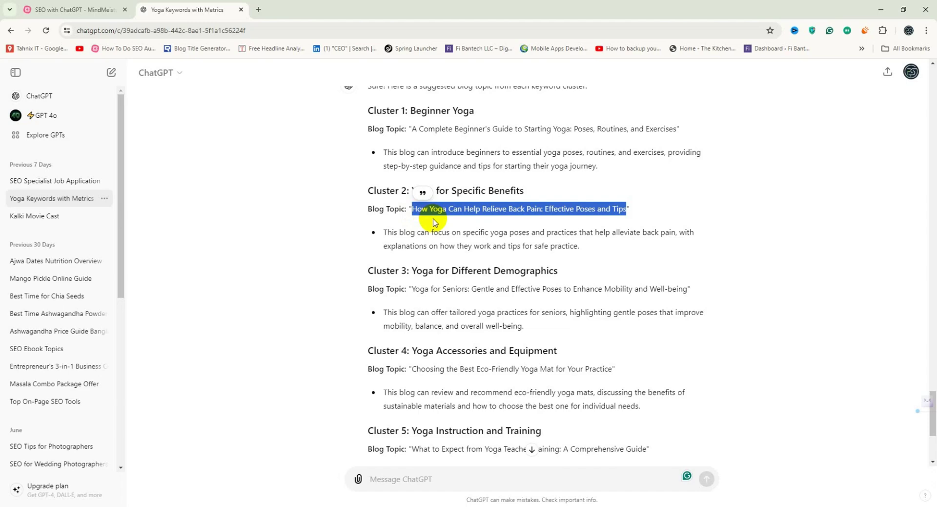
# Open a blank Notepad file, paste the copied back pain blog topic into it and minimize the window.
pyautogui.scroll(-4, 434, 222)
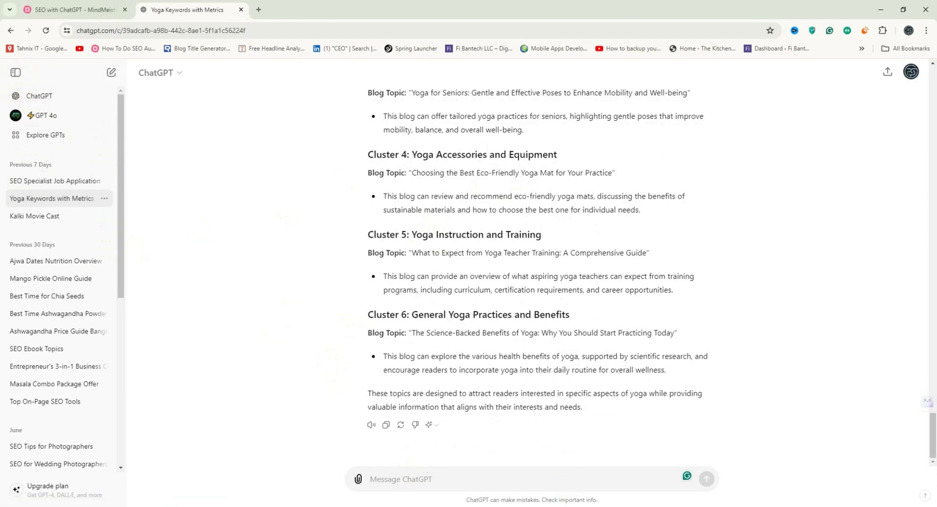
pyautogui.hotkey('alt', 'Tab')
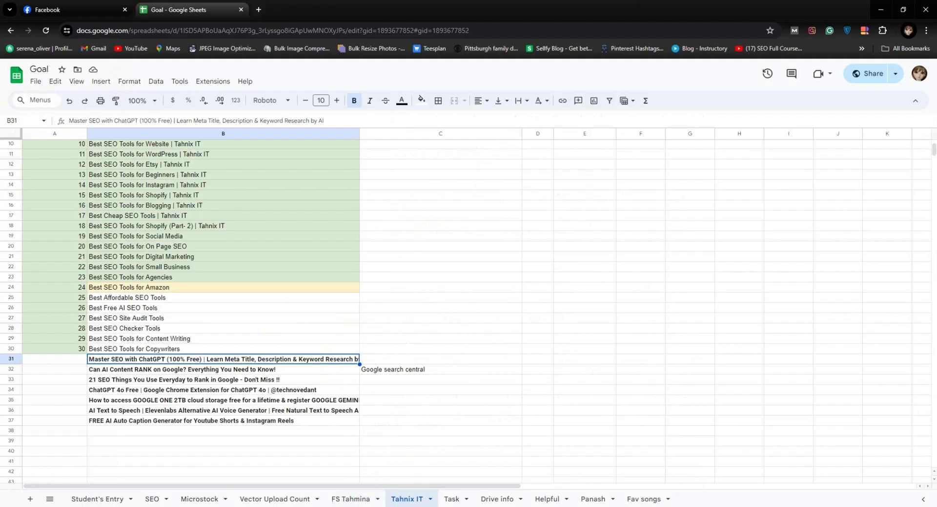
pyautogui.hotkey('alt', 'Tab')
pyautogui.press('super+s')
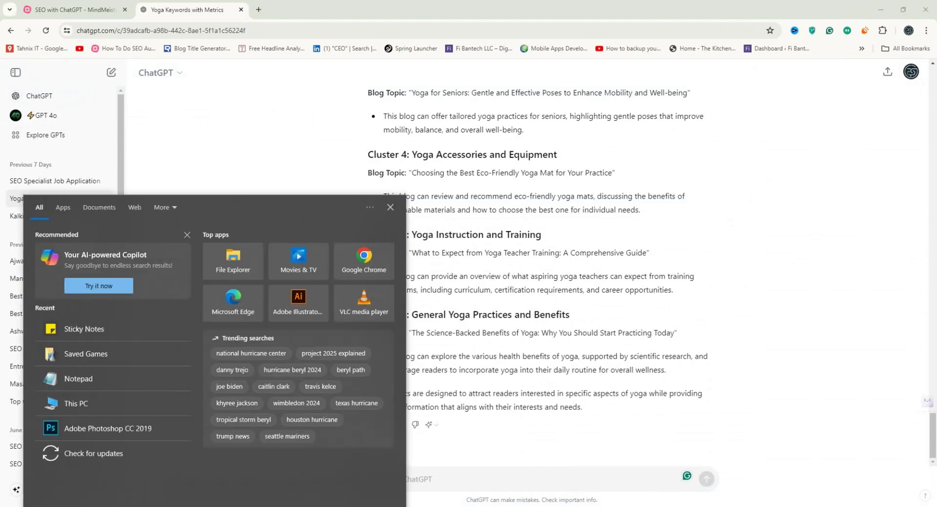
pyautogui.write('s')
pyautogui.press('BackSpace')
pyautogui.write('no')
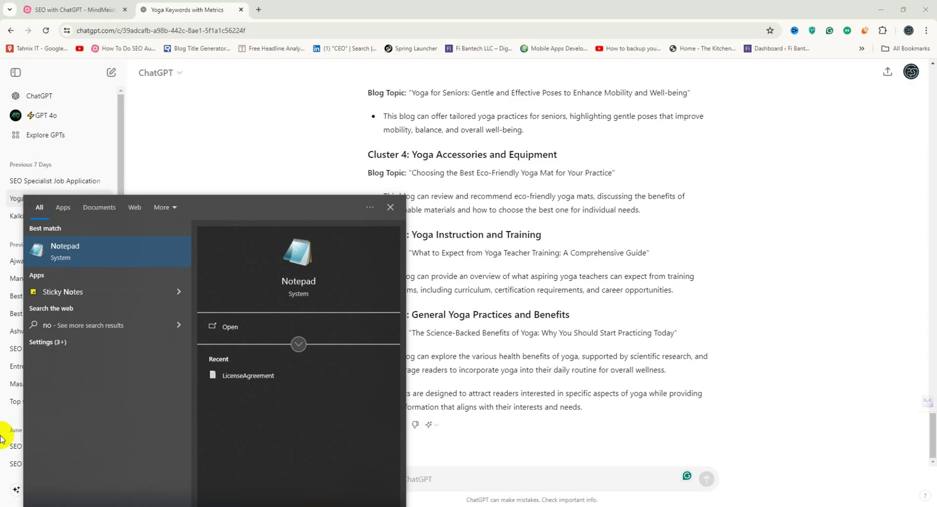
pyautogui.click(116, 258)
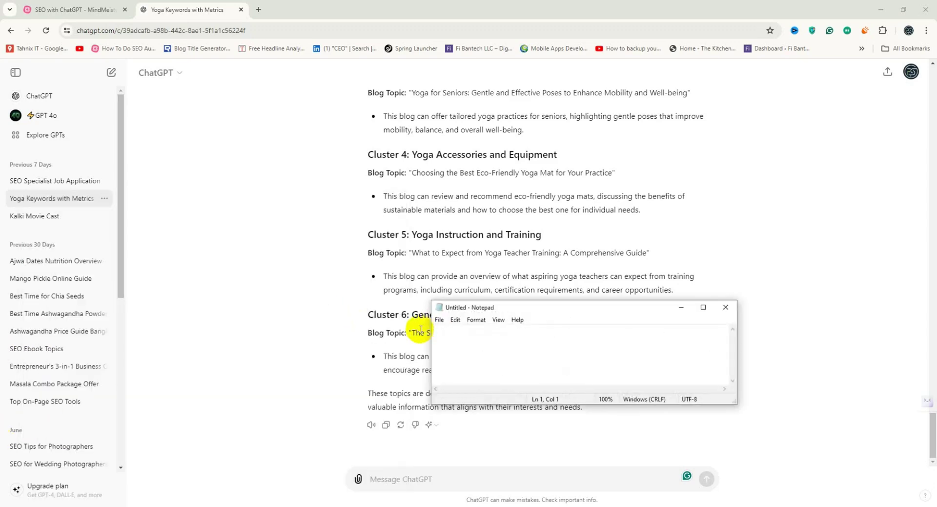
pyautogui.write('How Yoga Can Help Relieve Back Pain: Effective Poses and Tips')
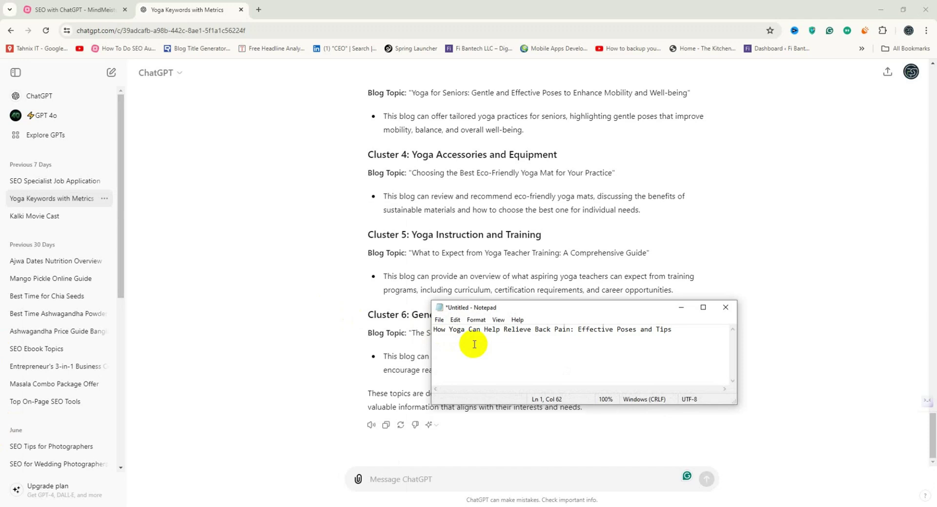
pyautogui.click(677, 307)
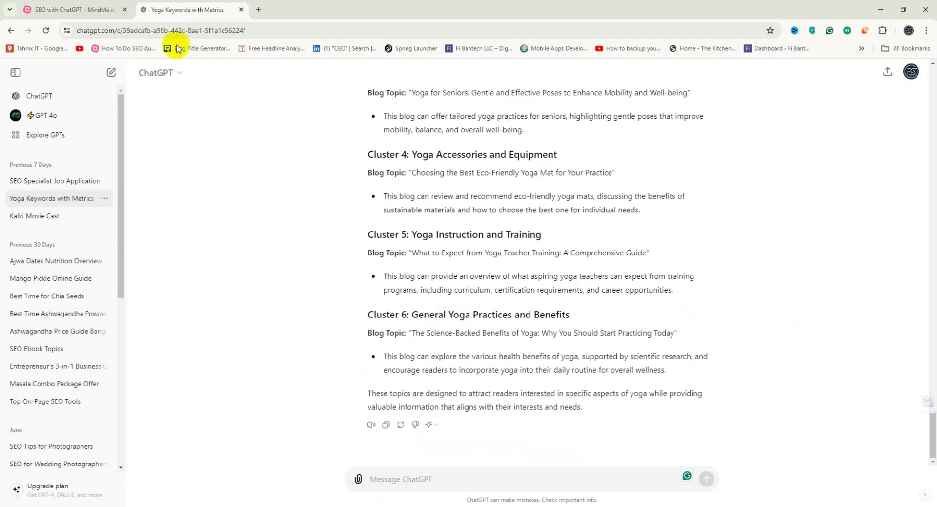
# Copy the Content outline prompt from the SEO mind map into the message box of the Yoga Keywords with Metrics chat.
pyautogui.click(78, 9)
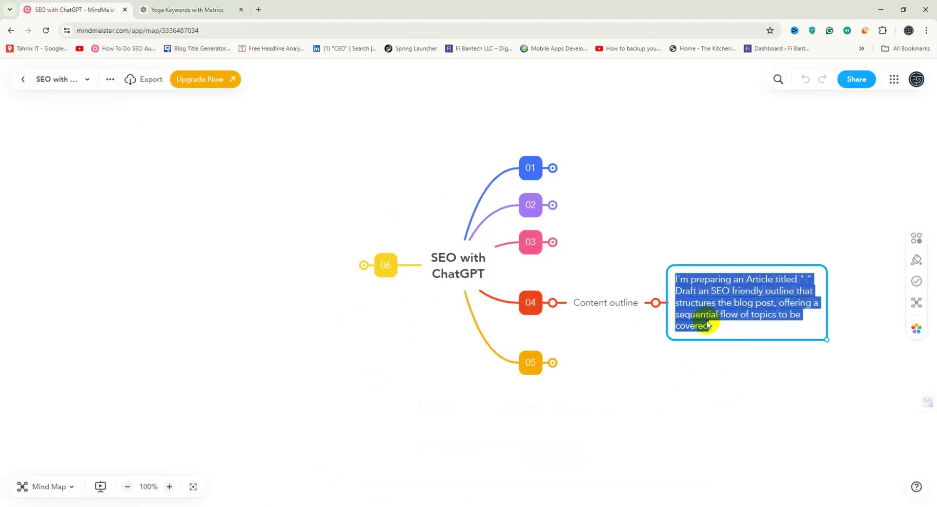
pyautogui.rightClick(704, 293)
pyautogui.click(485, 84)
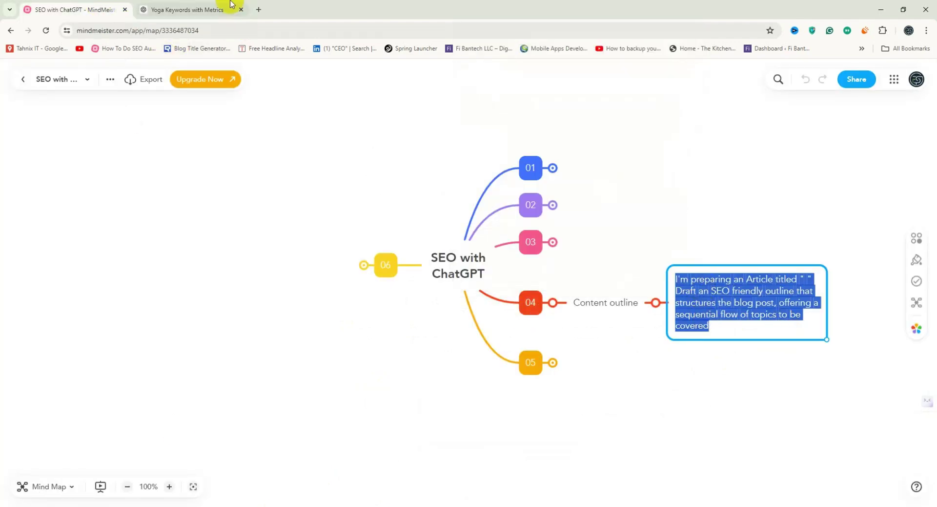
pyautogui.click(232, 6)
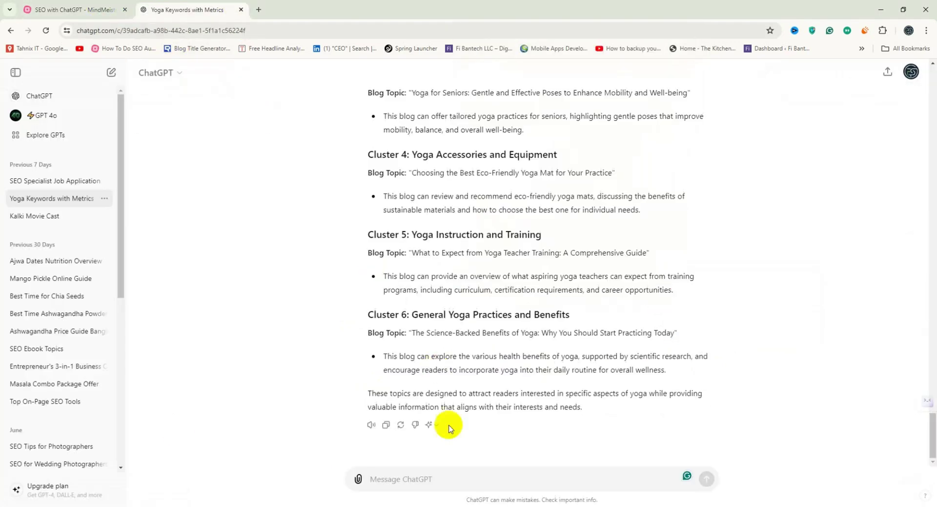
pyautogui.click(407, 480)
pyautogui.hotkey('ctrl', 'v')
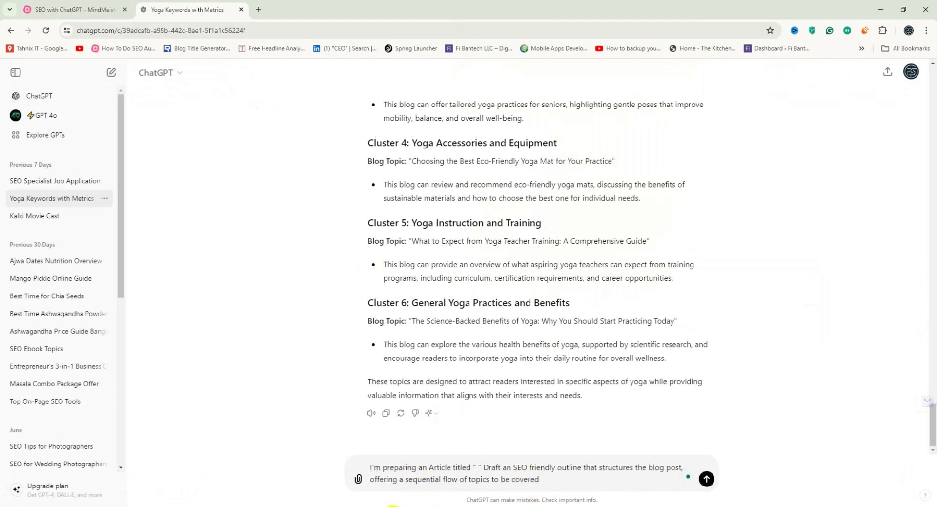
# Copy the back pain blog topic from Notepad into the prompt's empty title quotes, without the leading space.
pyautogui.hotkey('alt', 'Tab')
pyautogui.click(520, 330)
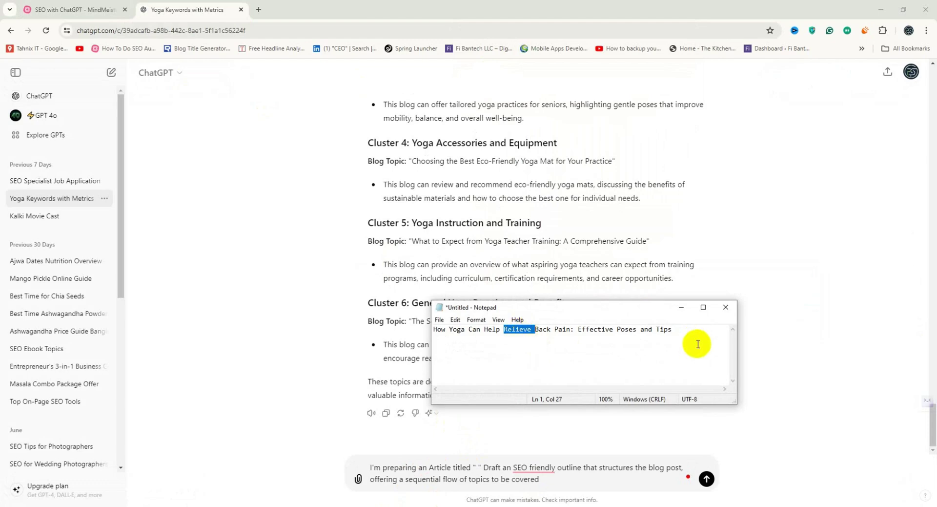
pyautogui.moveTo(674, 329); pyautogui.dragTo(425, 340)
pyautogui.hotkey('ctrl', 'c')
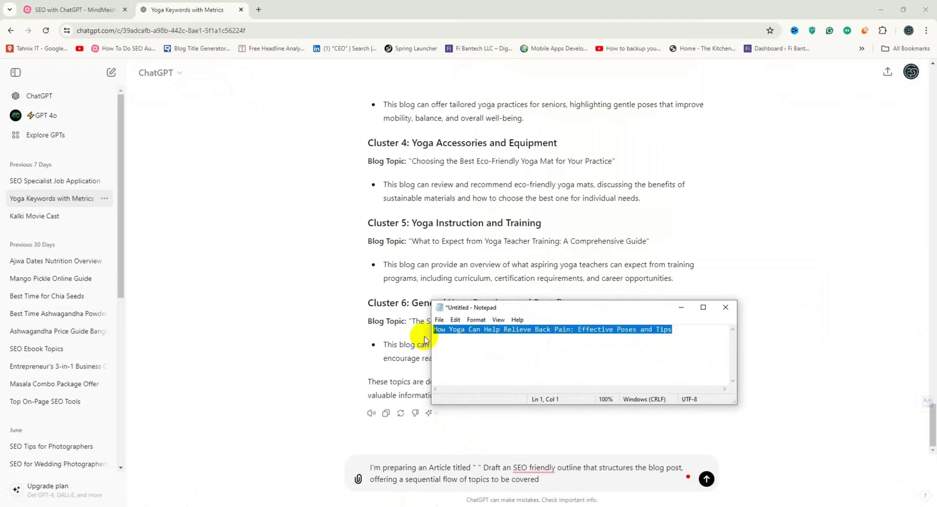
pyautogui.click(481, 467)
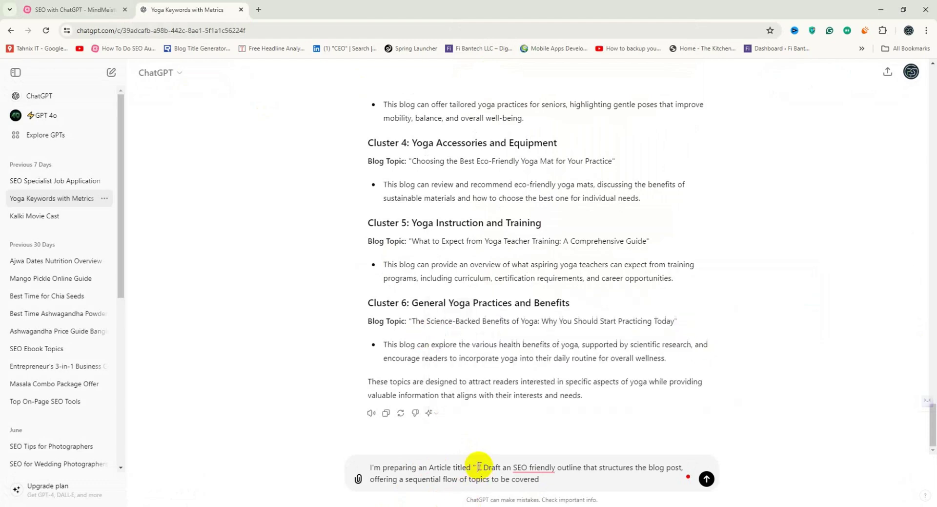
pyautogui.hotkey('ctrl', 'v')
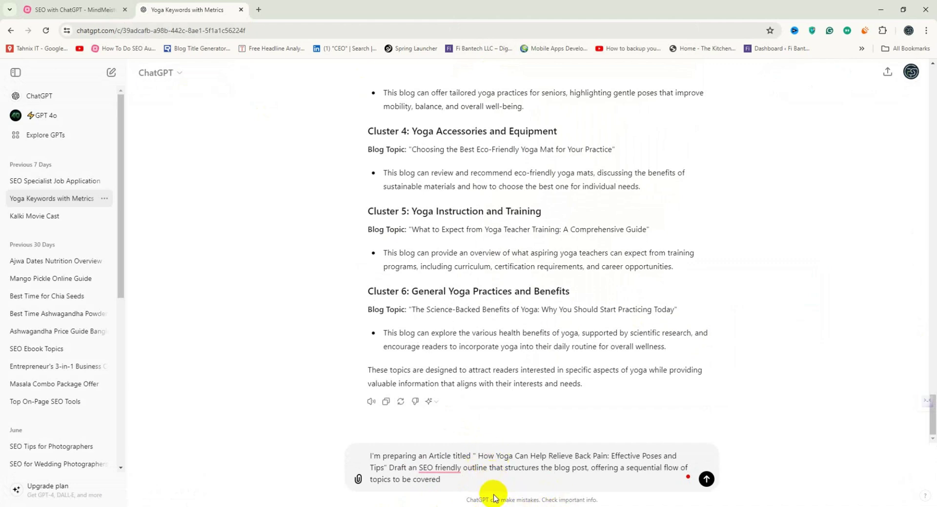
pyautogui.press('BackSpace')
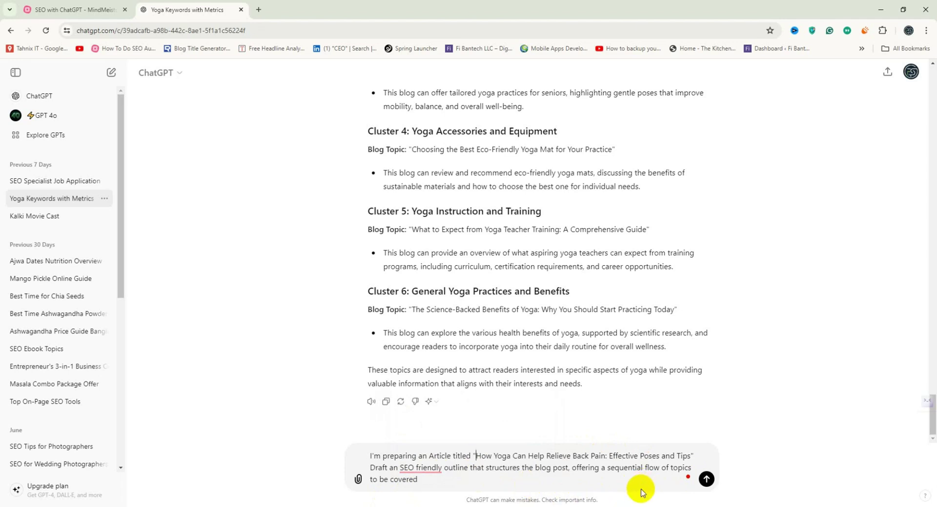
# Send the outline prompt and review the generated outline from its end back up to the article title.
pyautogui.click(428, 486)
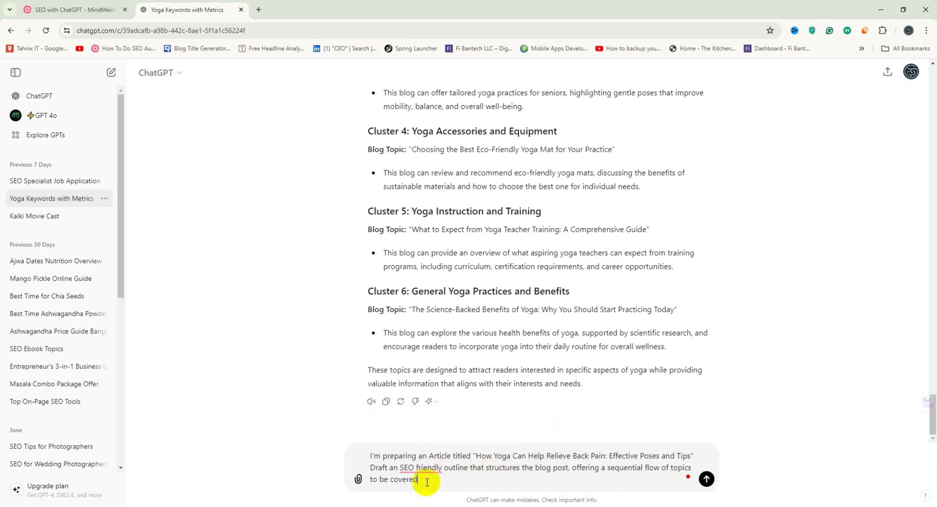
pyautogui.press('Return')
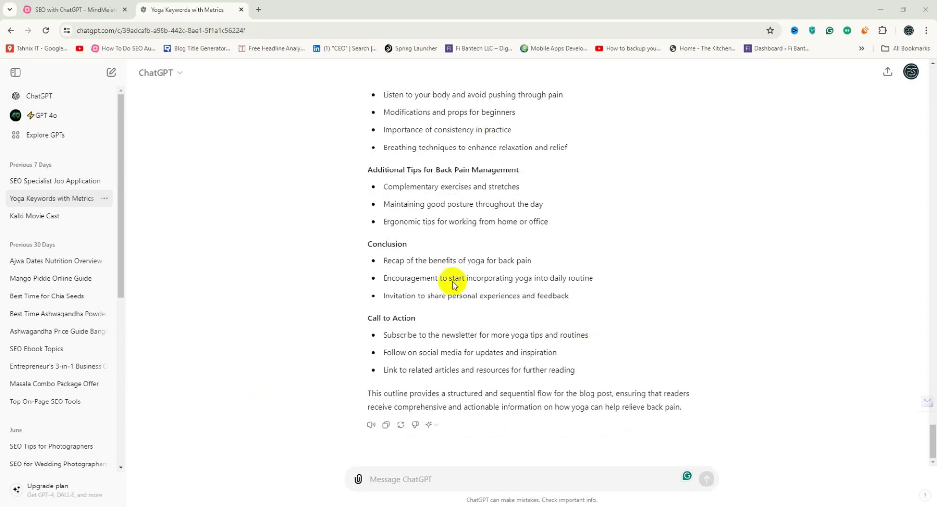
pyautogui.scroll(4, 596, 369)
pyautogui.scroll(12, 597, 368)
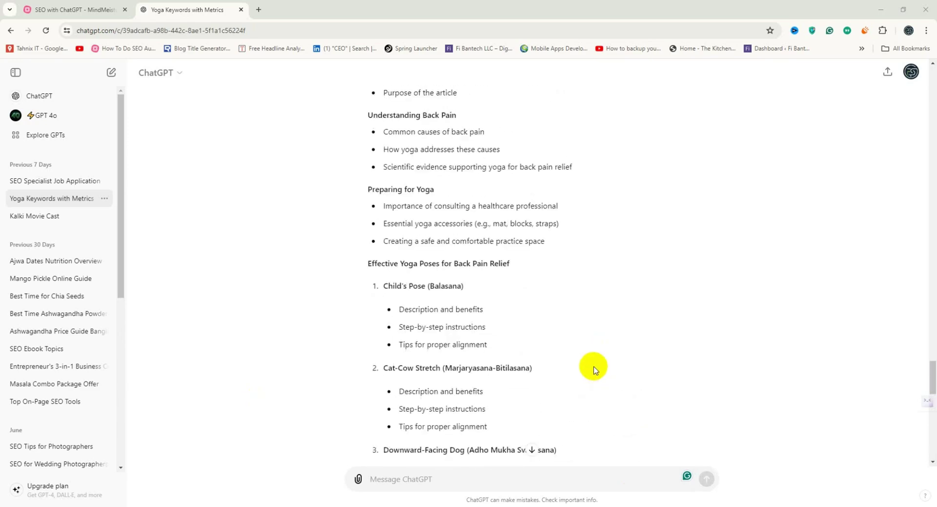
pyautogui.scroll(4, 593, 370)
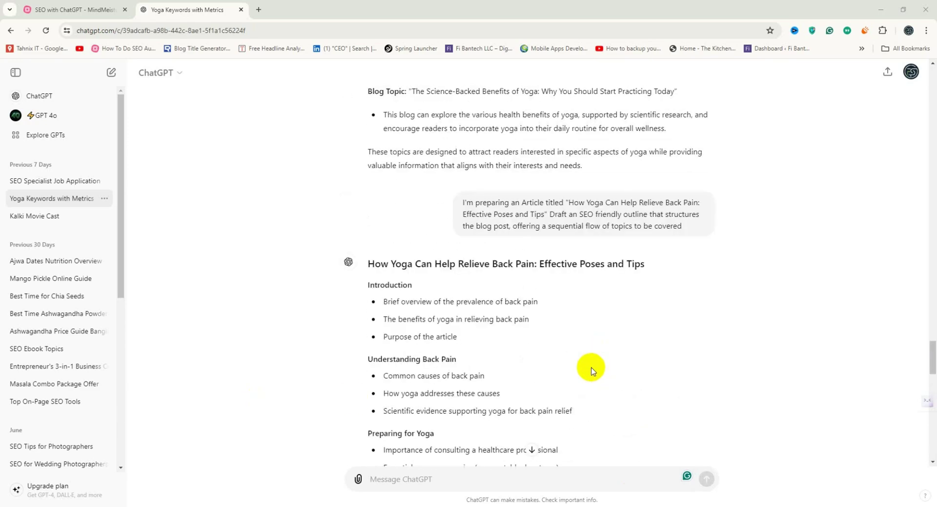
# In the mind map, collapse branch 04 and expand branch 05 to show the prompts under Generate Article.
pyautogui.click(99, 7)
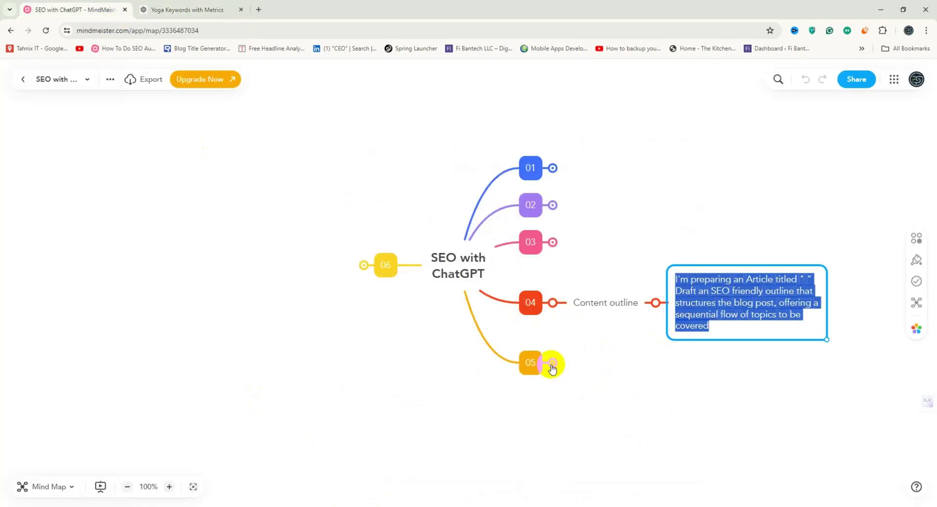
pyautogui.click(552, 363)
pyautogui.click(656, 302)
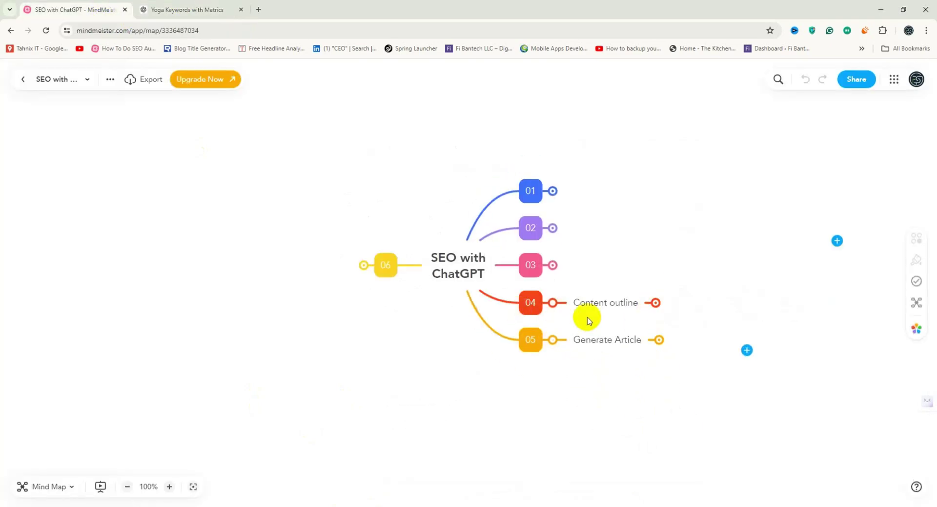
pyautogui.click(552, 302)
pyautogui.click(659, 340)
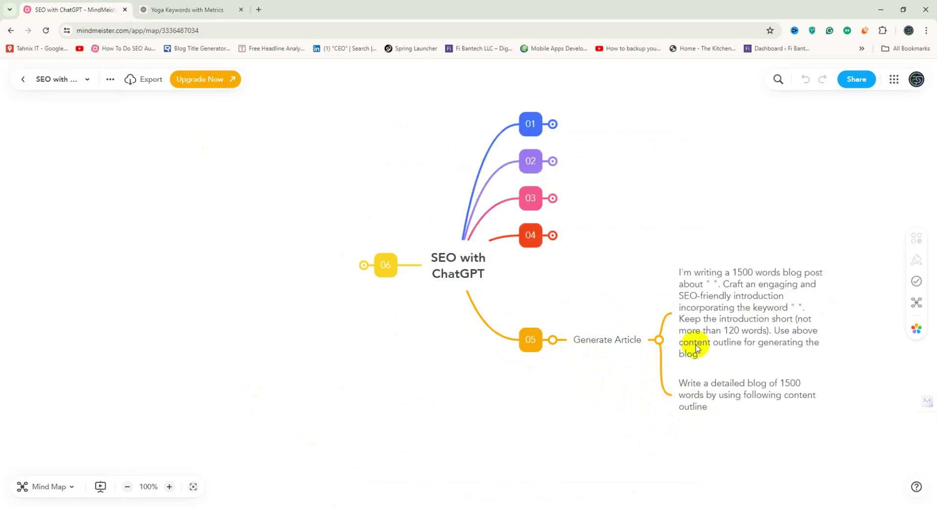
# Copy the 1500-word blog post prompt under Generate Article into the message box of the yoga chat.
pyautogui.click(739, 301)
pyautogui.moveTo(711, 355); pyautogui.dragTo(678, 272)
pyautogui.rightClick(725, 281)
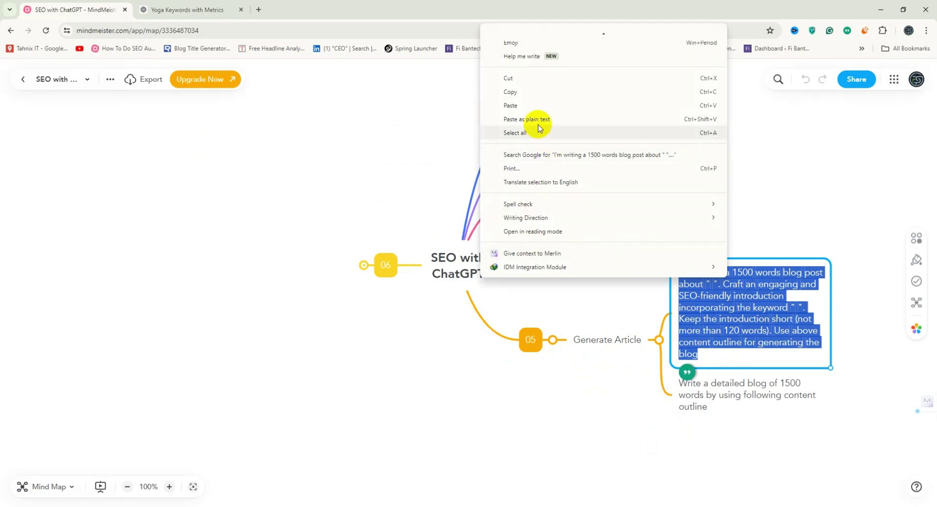
pyautogui.click(531, 92)
pyautogui.click(219, 9)
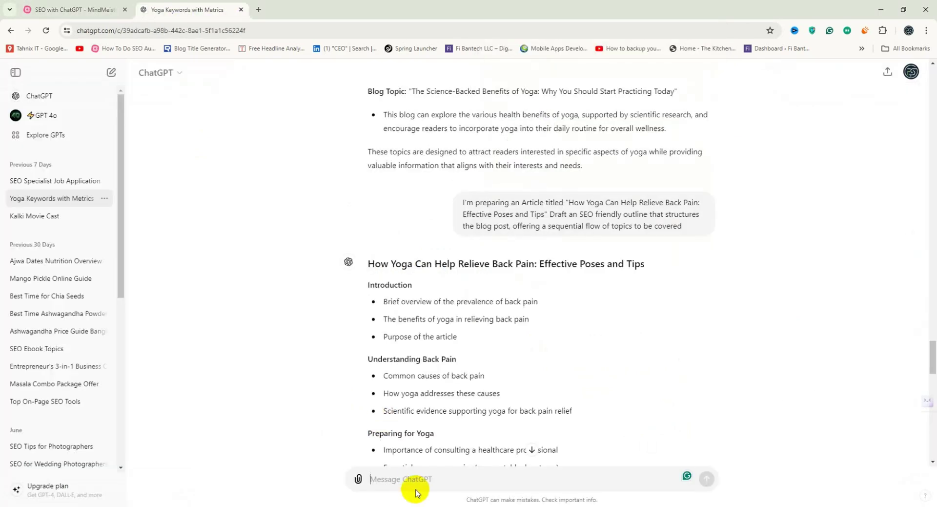
pyautogui.rightClick(412, 483)
pyautogui.click(463, 351)
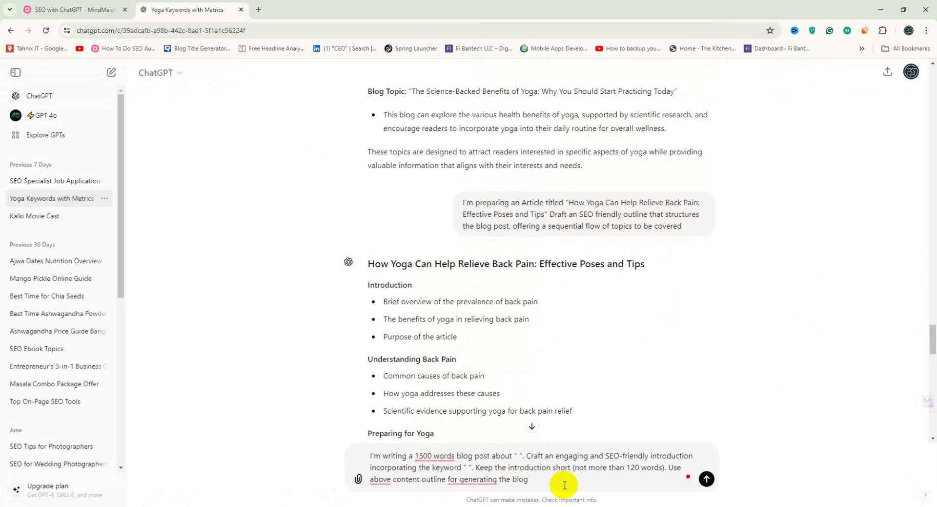
# Copy the outline's heading "How Yoga Can Help Relieve Back Pain: Effective Poses and Tips" into the prompt's blog subject quotes and remove the extra line break.
pyautogui.tripleClick(501, 264)
pyautogui.rightClick(501, 267)
pyautogui.click(542, 285)
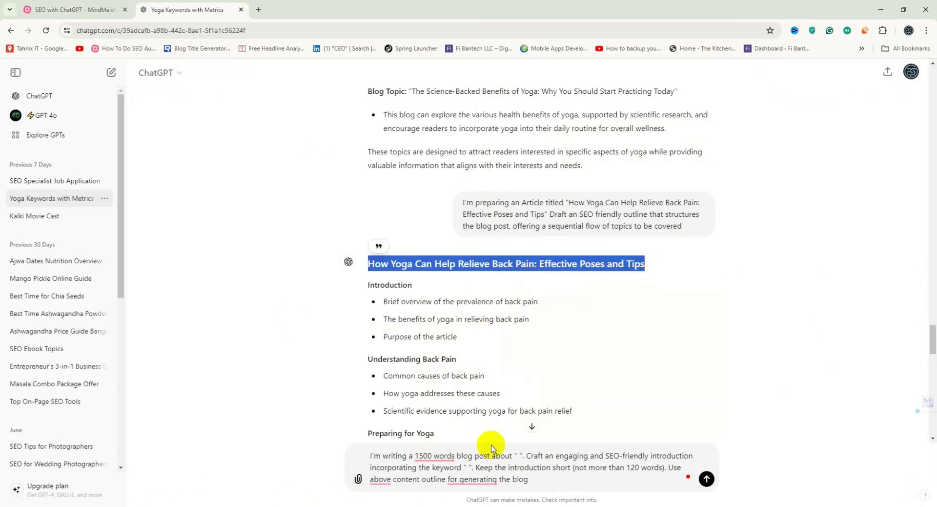
pyautogui.rightClick(519, 455)
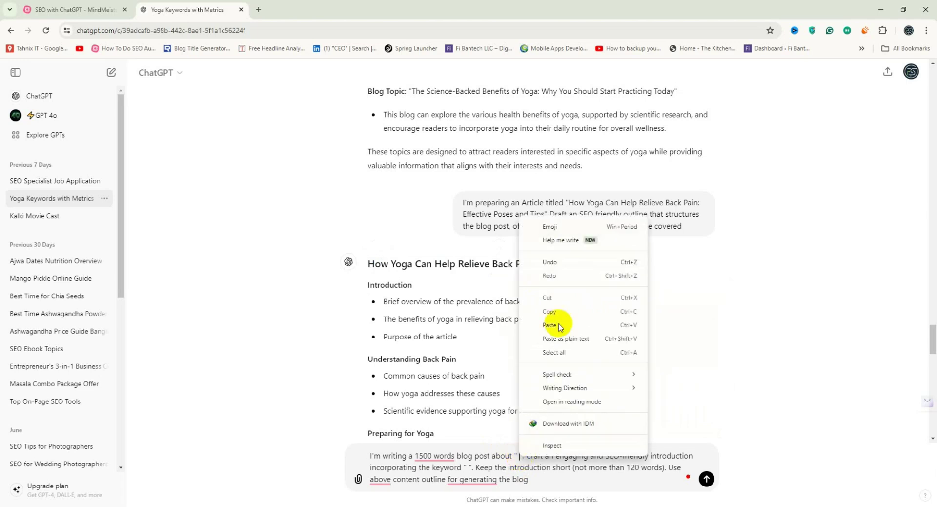
pyautogui.click(555, 324)
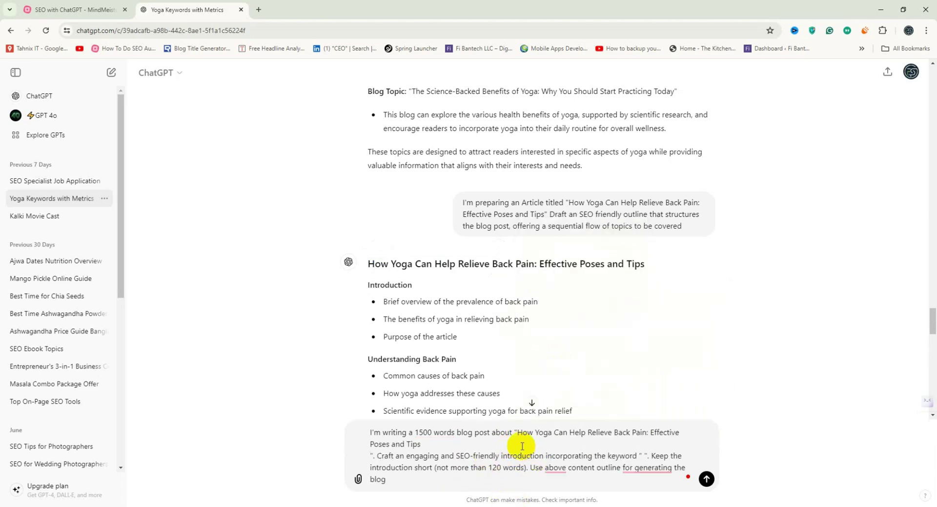
pyautogui.click(370, 455)
pyautogui.press('BackSpace')
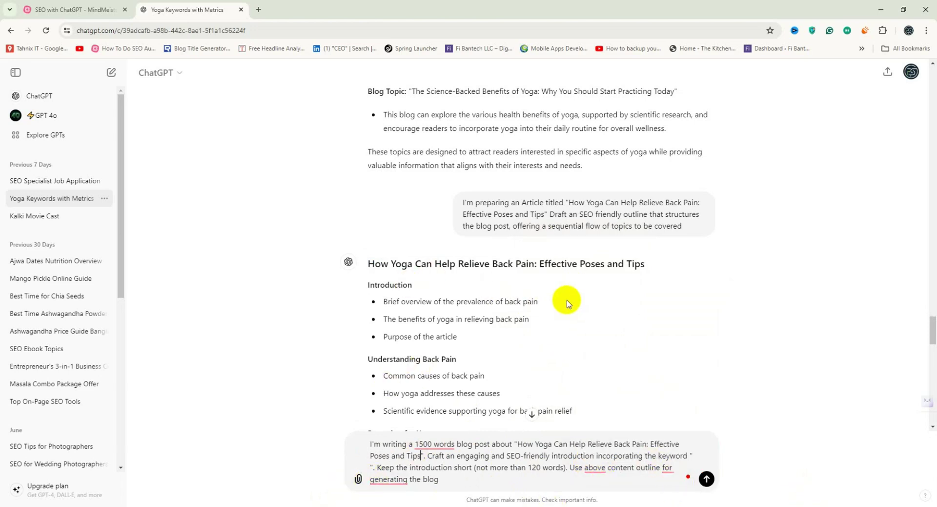
# Copy the Cluster 2 name "Yoga for Specific Benefits" from the blog topic suggestions.
pyautogui.scroll(12, 566, 302)
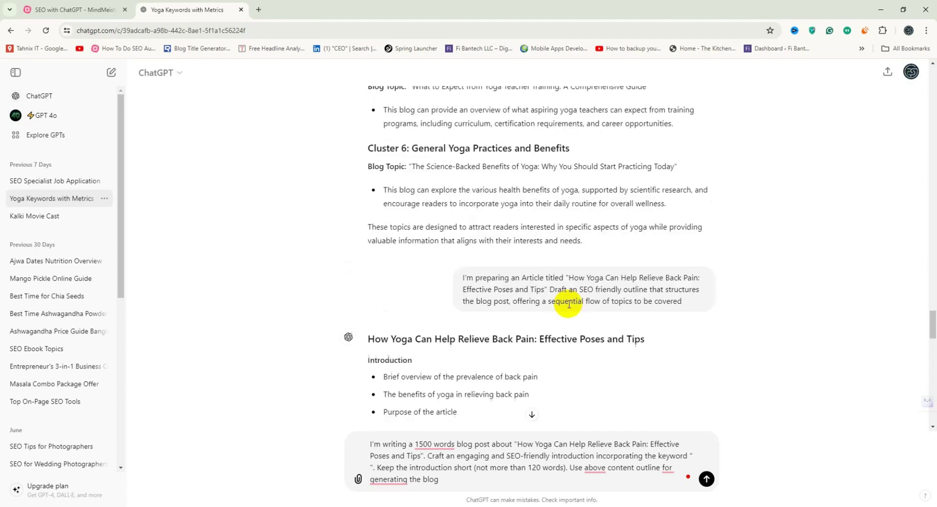
pyautogui.scroll(2, 572, 305)
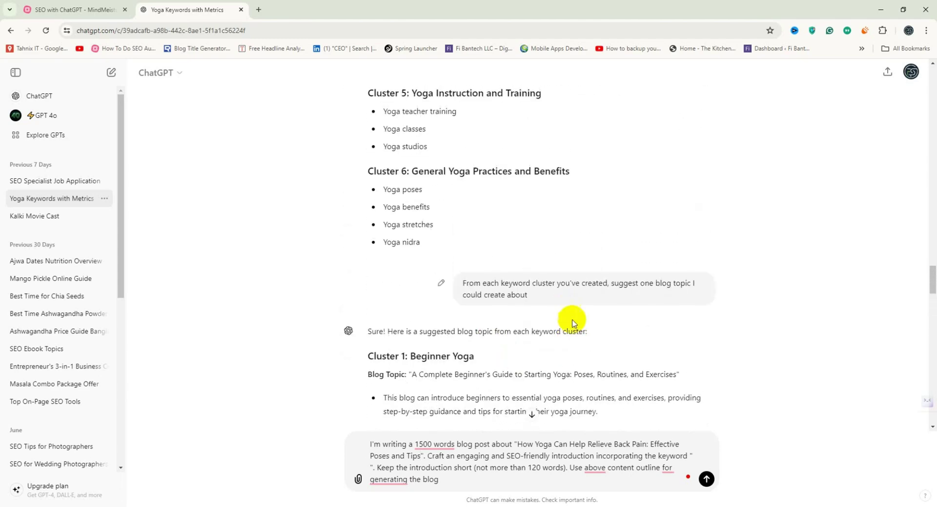
pyautogui.scroll(-3, 415, 366)
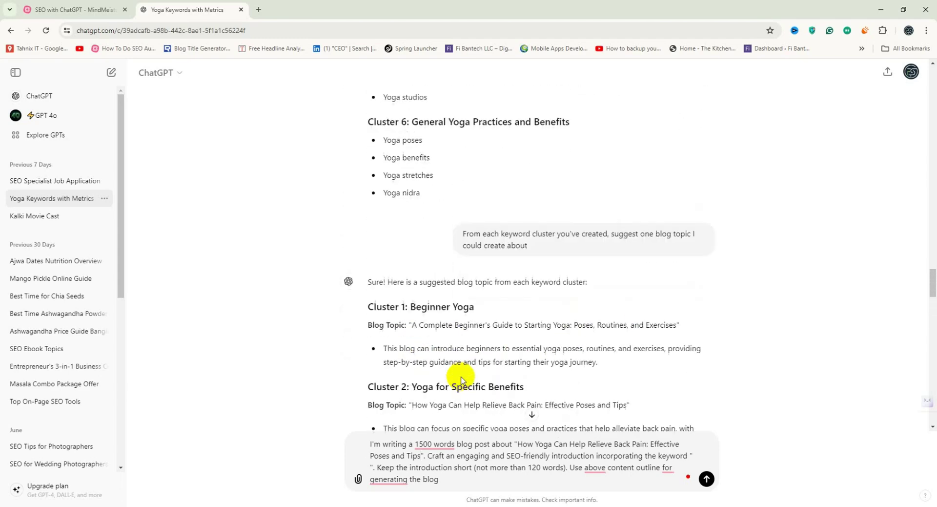
pyautogui.moveTo(417, 290); pyautogui.dragTo(522, 290)
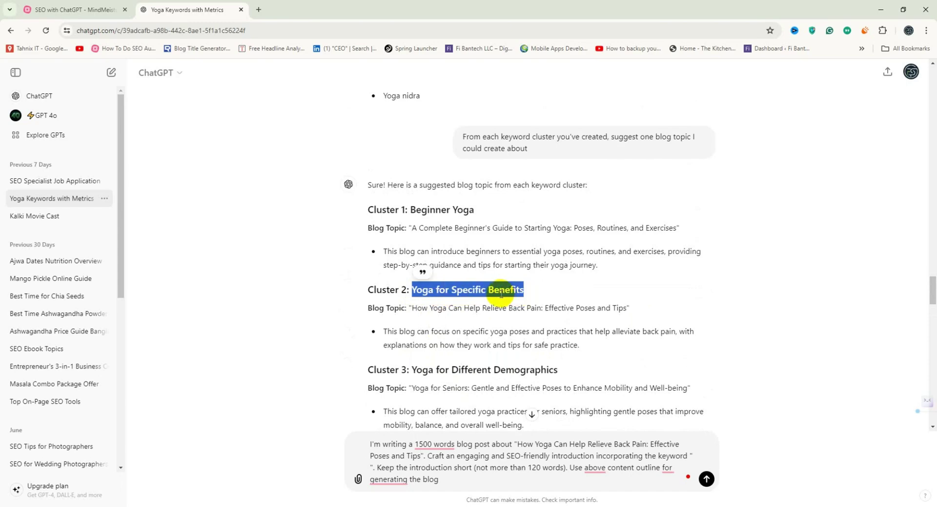
pyautogui.rightClick(501, 290)
pyautogui.click(529, 297)
# Find the list of 20 keywords in the earlier grouping prompt and copy "Yoga benefits" from it.
pyautogui.scroll(6, 532, 300)
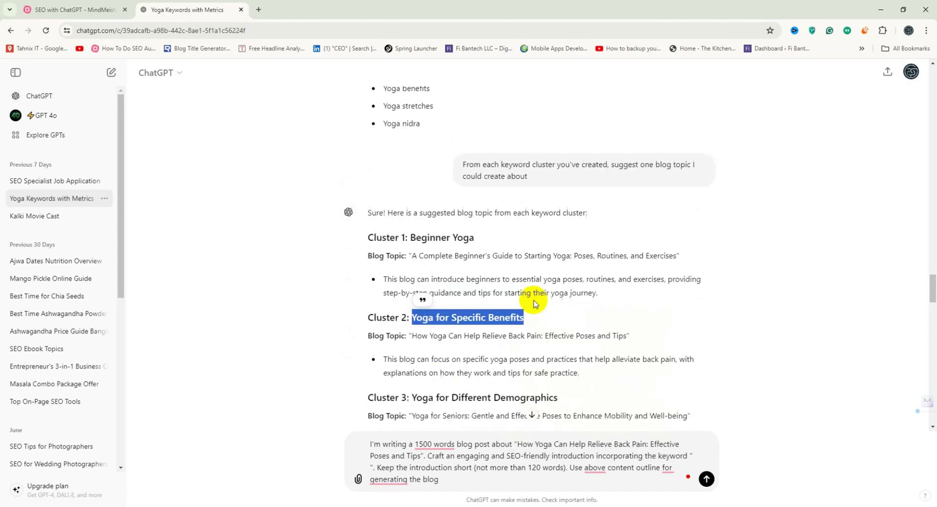
pyautogui.scroll(3, 536, 304)
pyautogui.scroll(2, 586, 337)
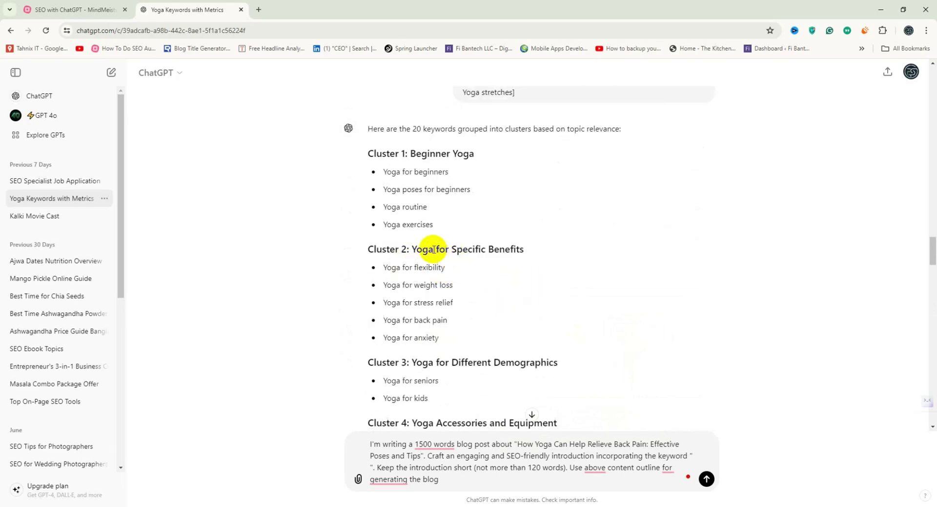
pyautogui.scroll(6, 462, 307)
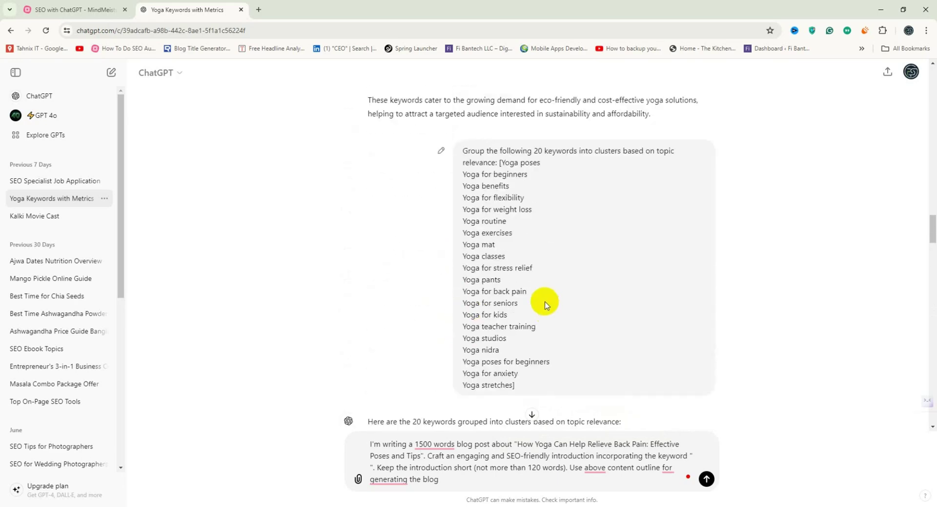
pyautogui.rightClick(493, 187)
pyautogui.click(521, 197)
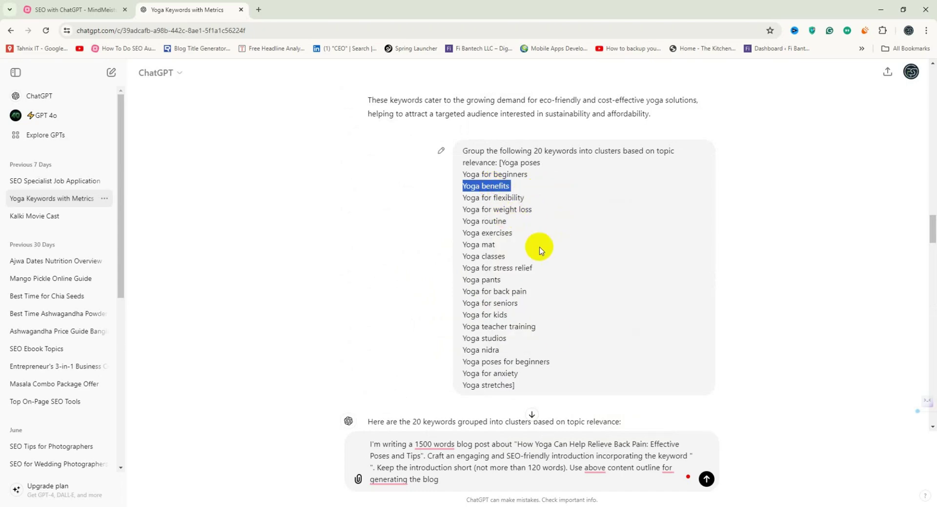
# Paste "Yoga benefits" into the blog prompt's empty keyword quotes and remove the extra line break.
pyautogui.scroll(-9, 550, 355)
pyautogui.scroll(-5, 558, 363)
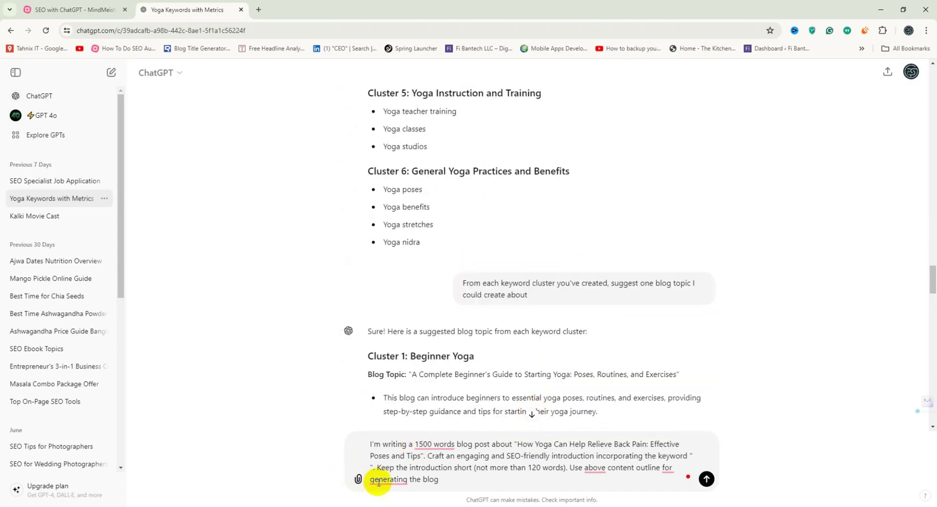
pyautogui.moveTo(366, 475)
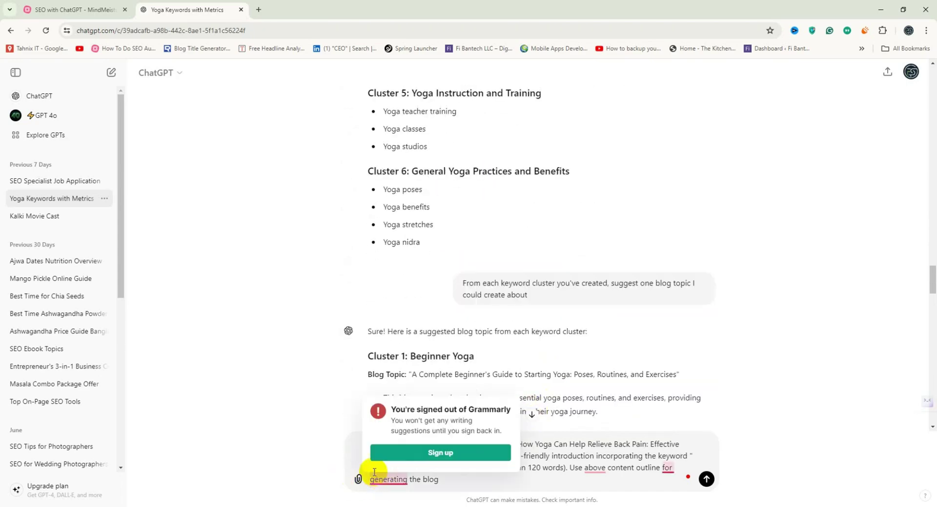
pyautogui.rightClick(694, 454)
pyautogui.click(734, 312)
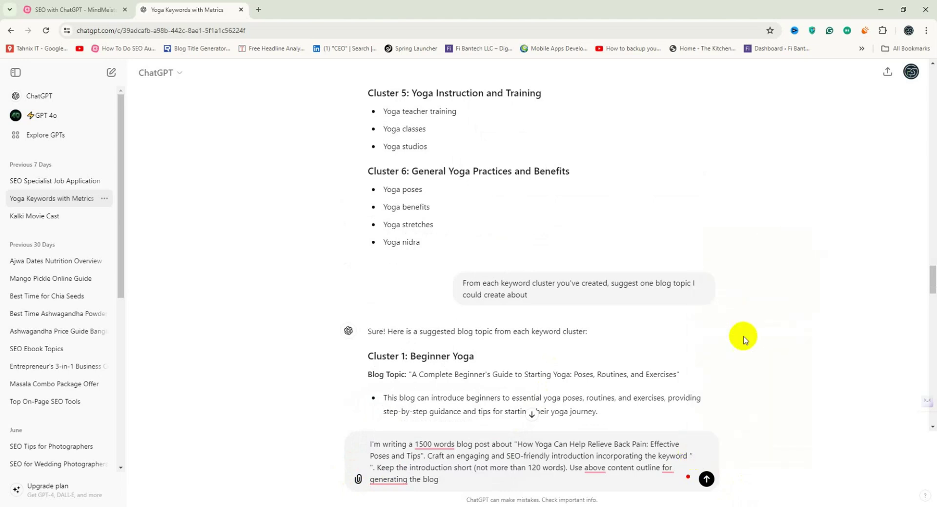
pyautogui.hotkey('ctrl', 'v')
pyautogui.press('BackSpace')
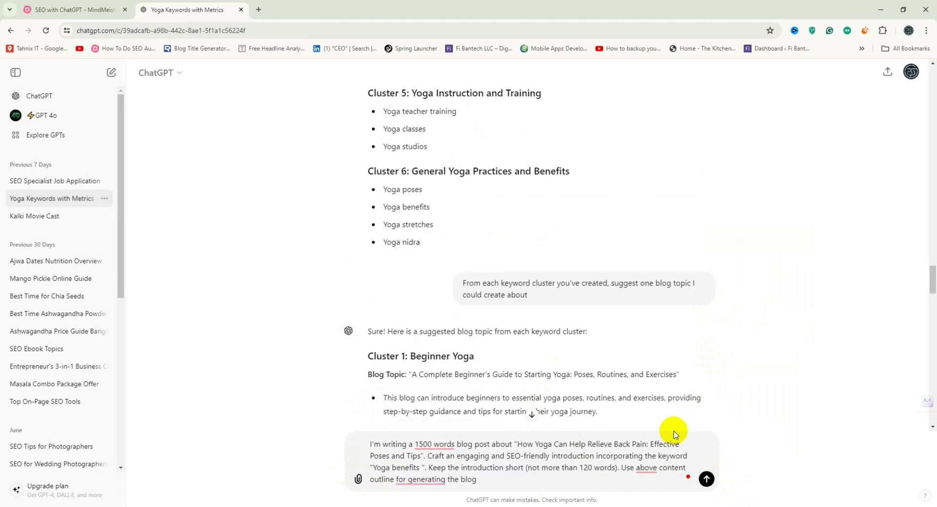
# Remove the extra space after "Yoga benefits" in the blog prompt and send it.
pyautogui.press('BackSpace')
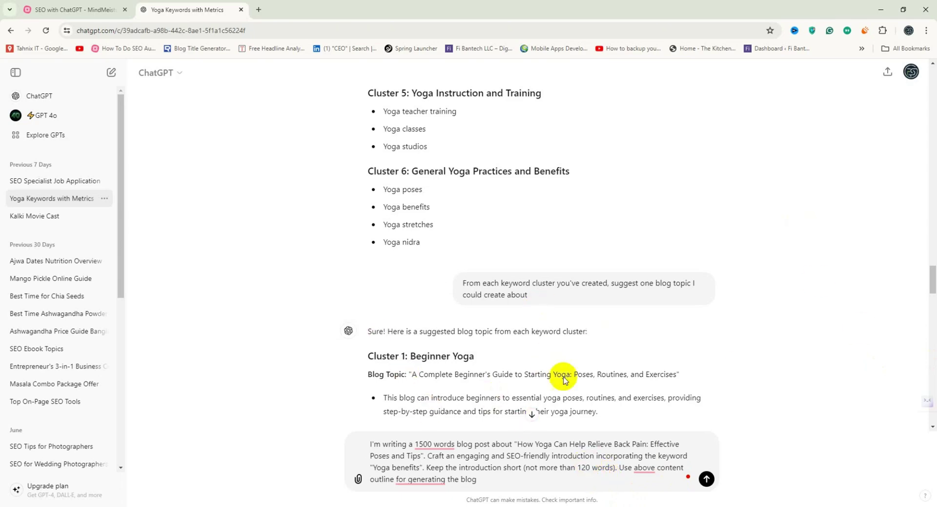
pyautogui.scroll(-6, 445, 274)
pyautogui.scroll(-10, 446, 274)
pyautogui.scroll(-15, 551, 412)
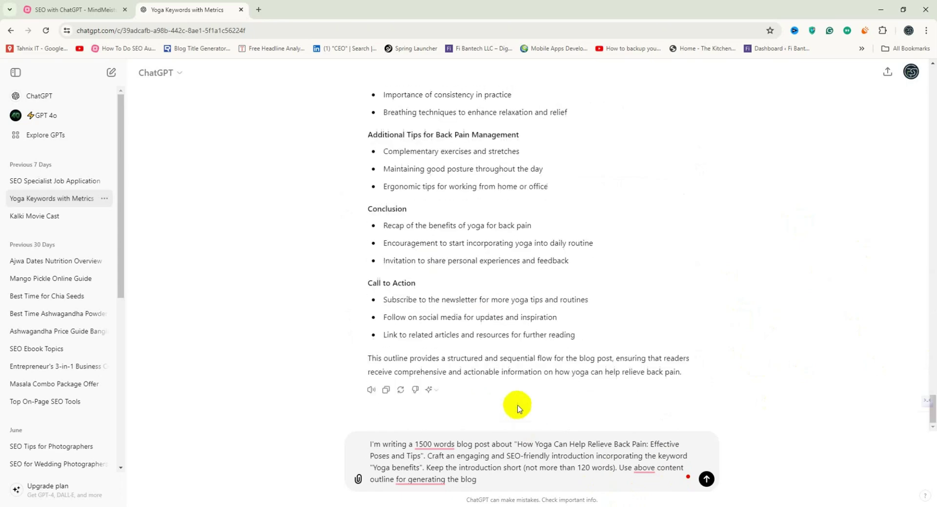
pyautogui.scroll(6, 415, 307)
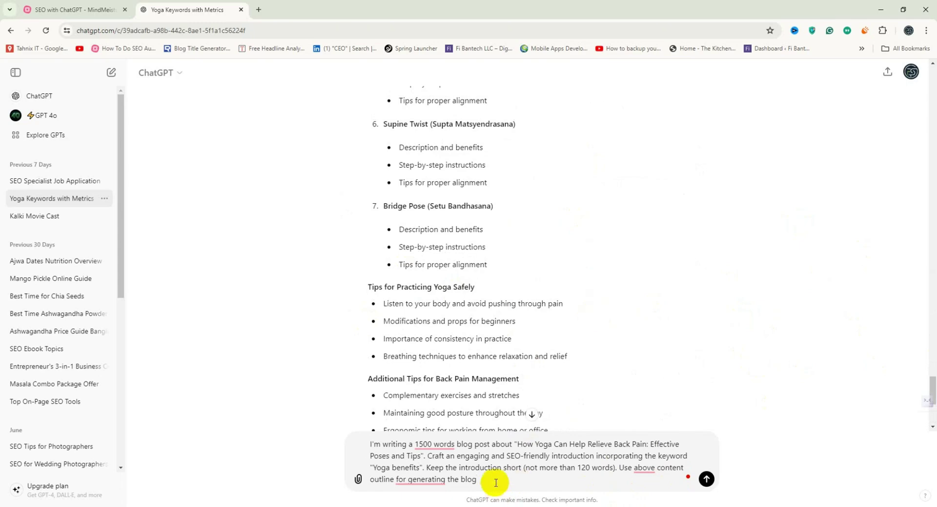
pyautogui.press('Return')
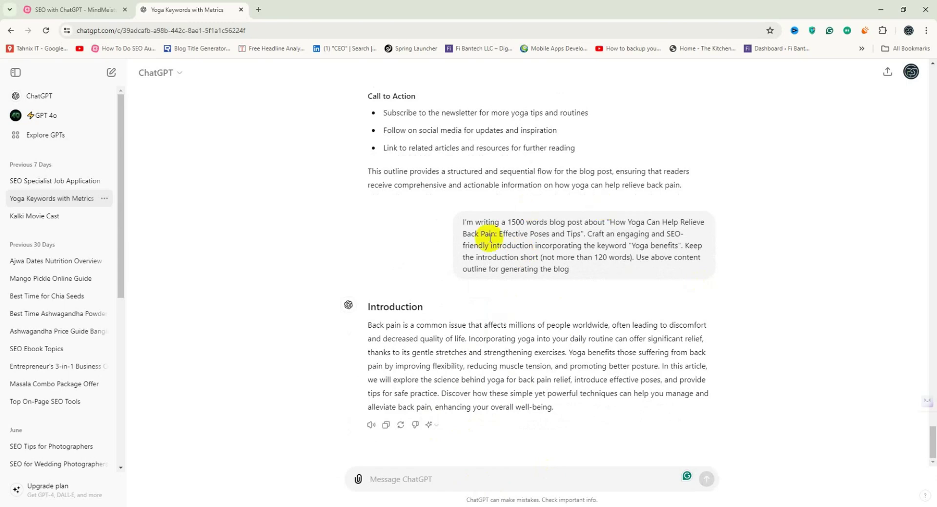
# Copy the 1500-word blog prompt just sent and paste it into the message box.
pyautogui.tripleClick(570, 242)
pyautogui.press('super+c')
pyautogui.rightClick(570, 244)
pyautogui.press('Escape')
pyautogui.rightClick(388, 483)
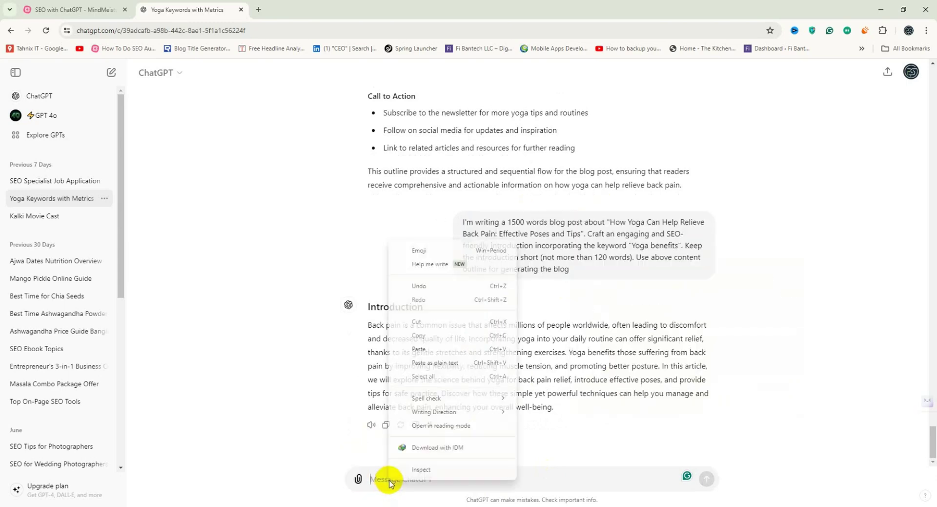
pyautogui.click(439, 350)
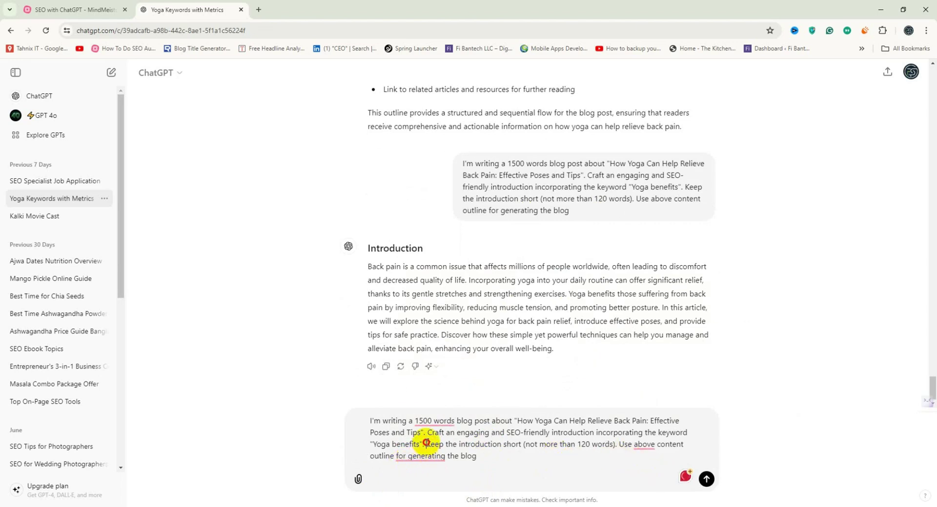
# Replace "an engaging and SEO-friendly introduction" in the pasted prompt with "the whole blog".
pyautogui.moveTo(425, 443); pyautogui.dragTo(428, 433)
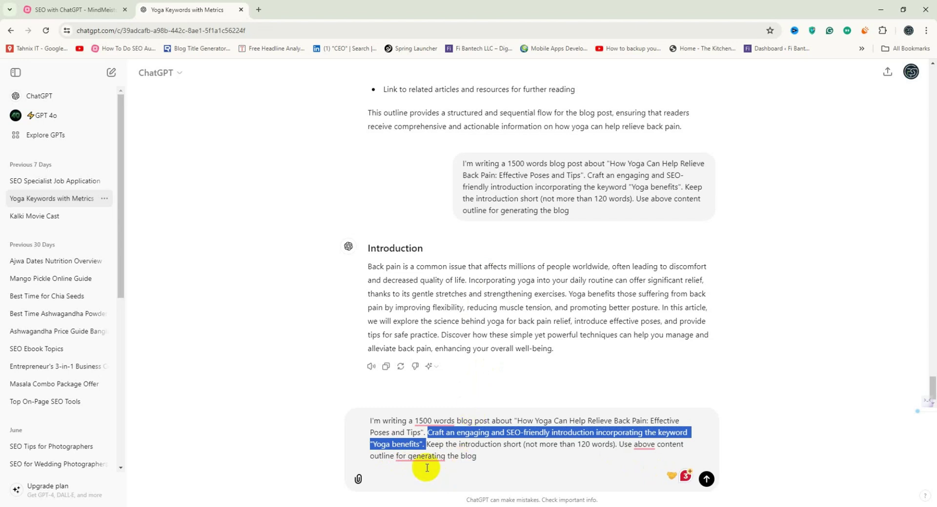
pyautogui.click(662, 442)
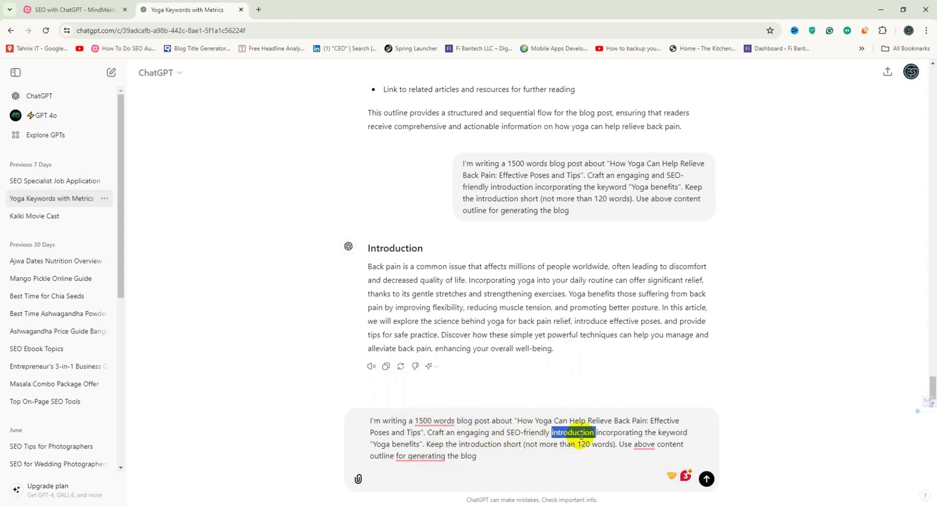
pyautogui.press('BackSpace')
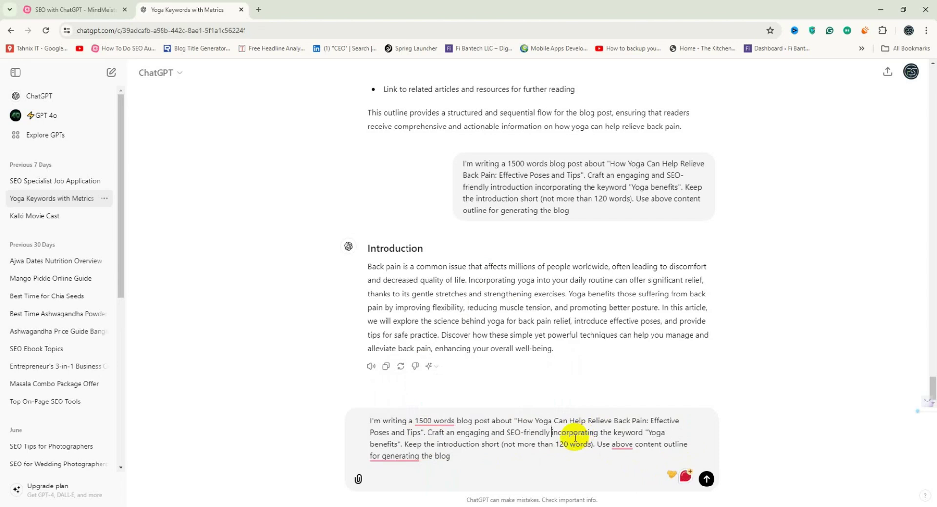
pyautogui.moveTo(550, 432); pyautogui.dragTo(475, 435)
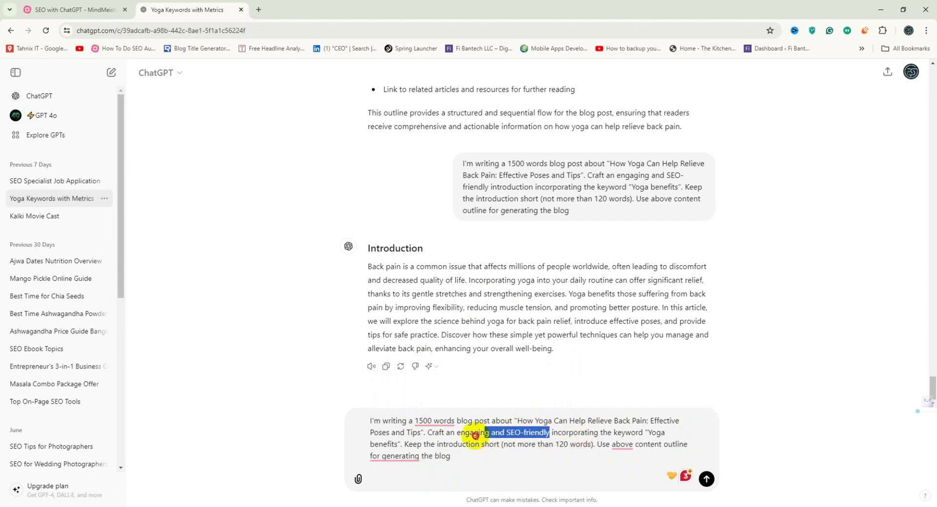
pyautogui.press('BackSpace')
pyautogui.press('BackSpace')
pyautogui.press('BackSpace')
pyautogui.press('BackSpace')
pyautogui.press('BackSpace')
pyautogui.press('BackSpace')
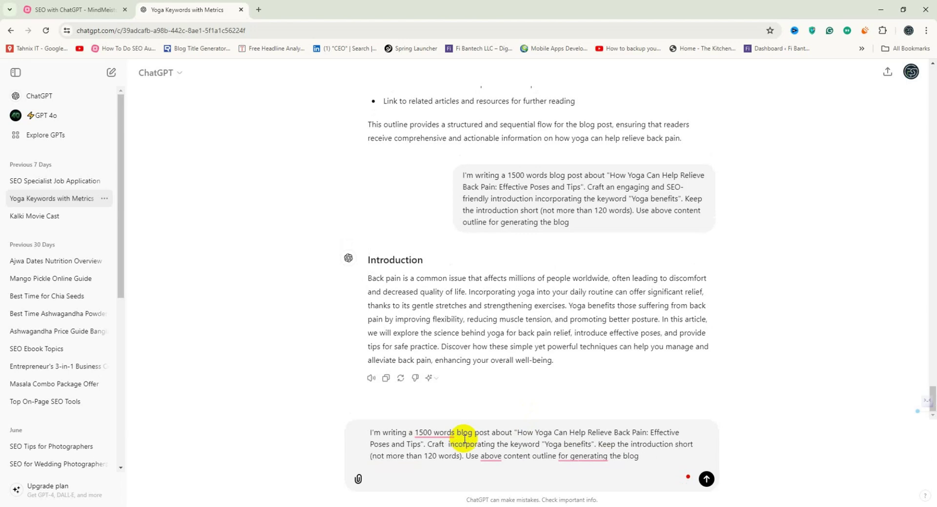
pyautogui.write('the ')
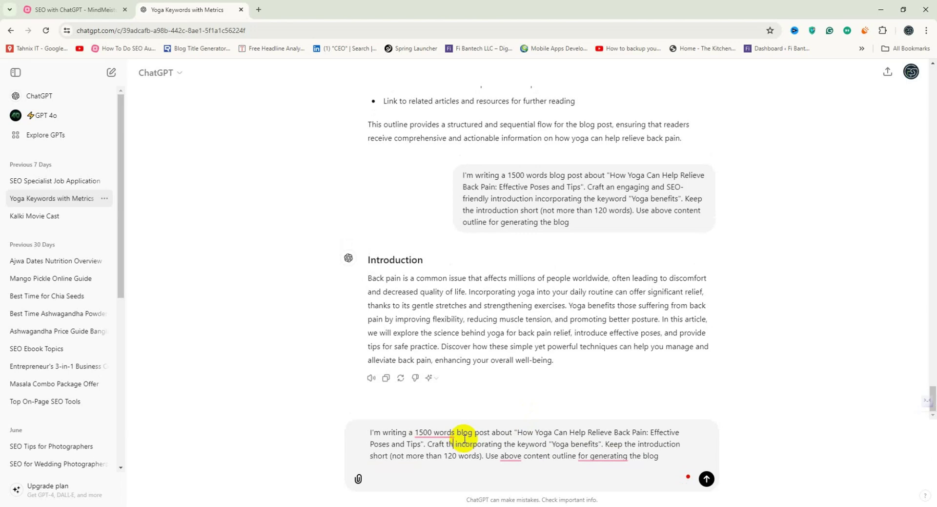
pyautogui.write('whole')
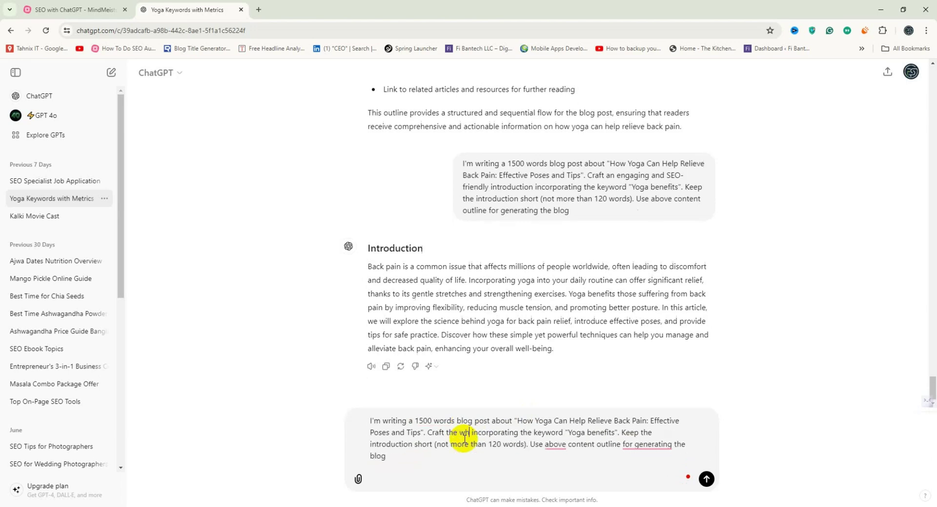
pyautogui.write(' blog')
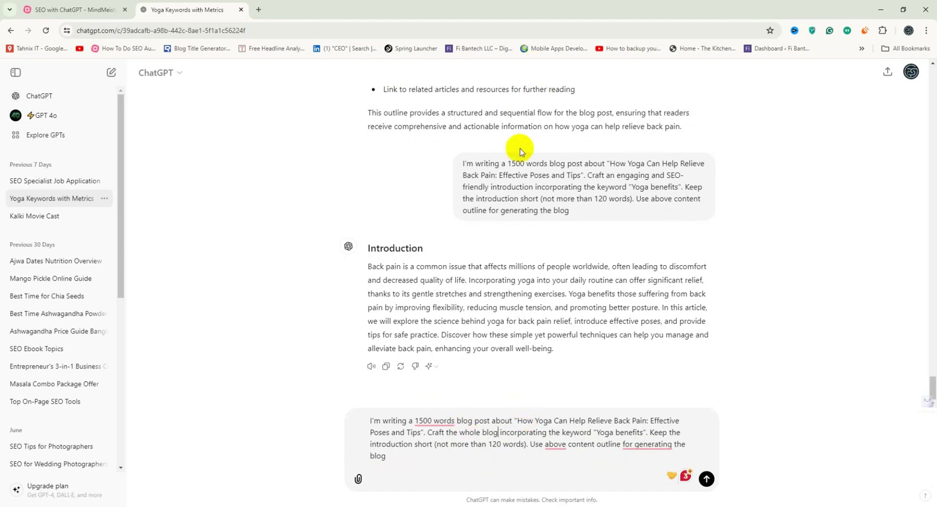
# Check the back pain content outline earlier in the chat and send the revised whole-blog prompt.
pyautogui.scroll(7, 506, 215)
pyautogui.scroll(15, 505, 215)
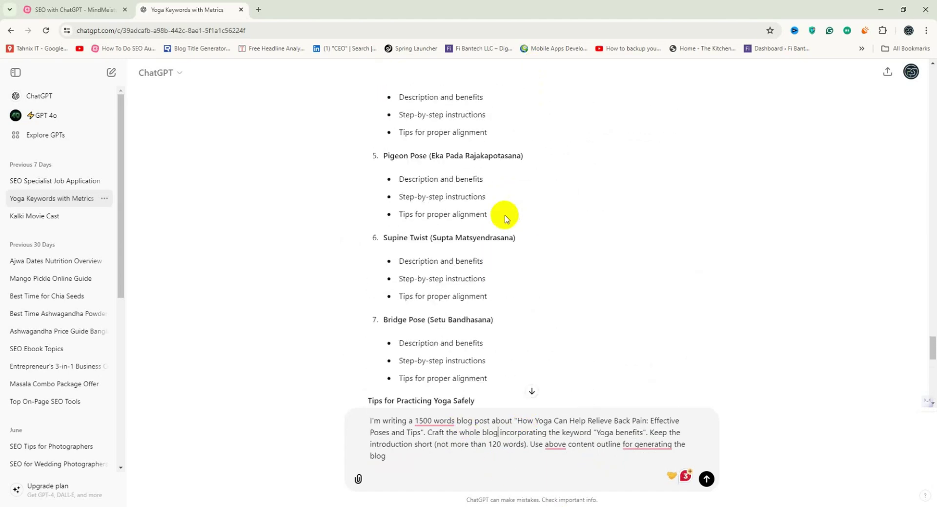
pyautogui.scroll(6, 503, 231)
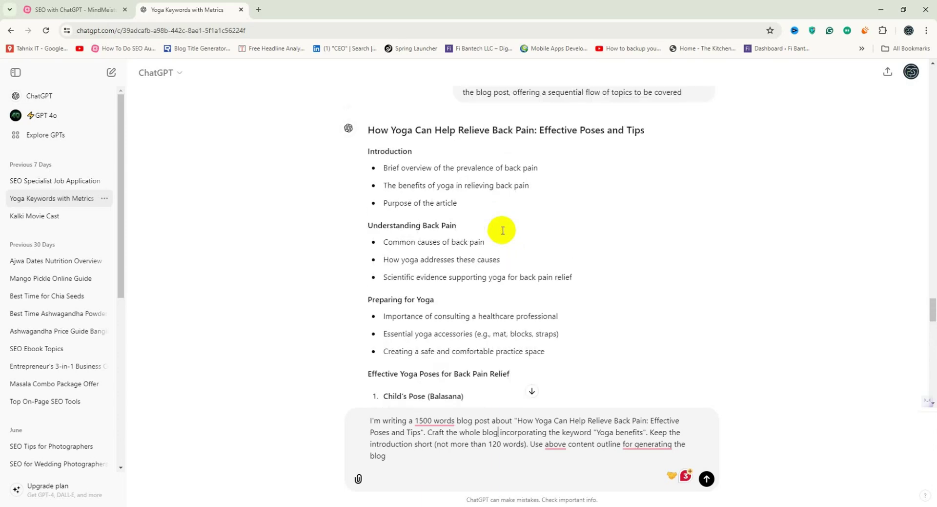
pyautogui.scroll(-3, 444, 235)
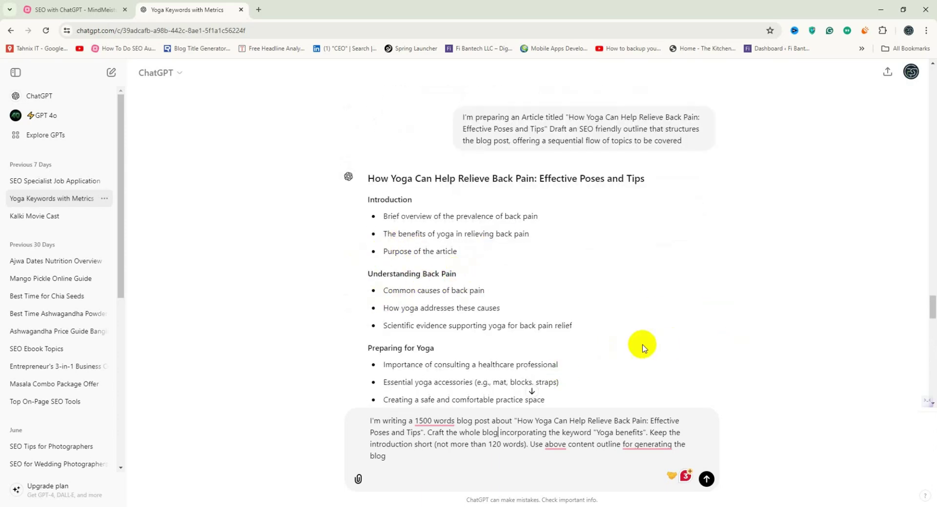
pyautogui.scroll(-15, 642, 347)
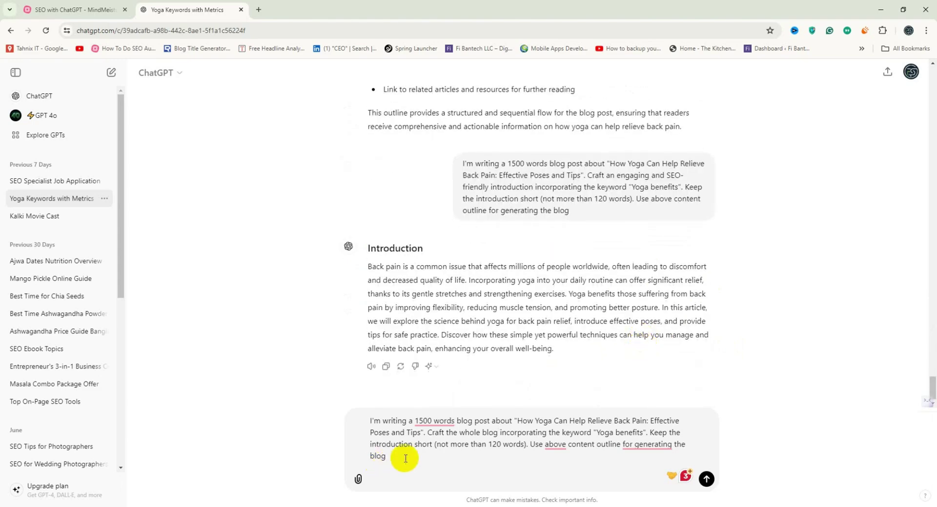
pyautogui.press('Return')
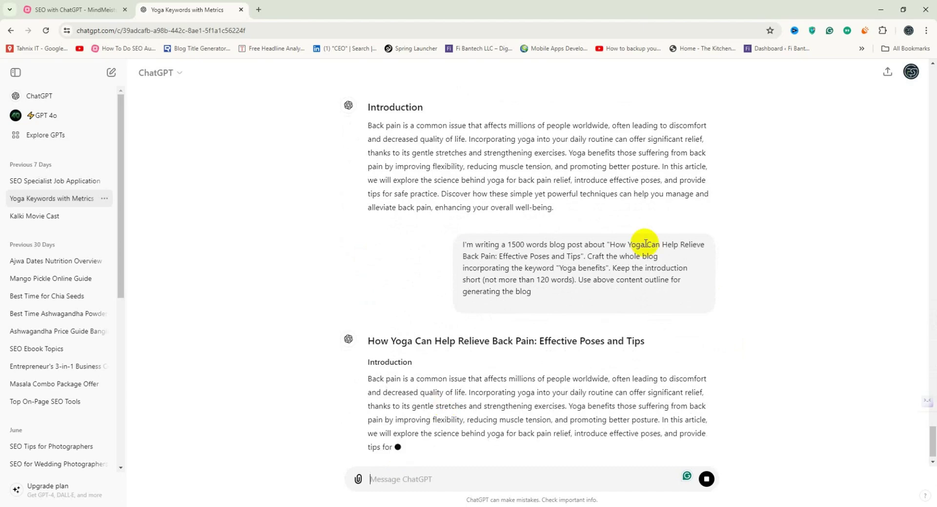
# Review the outline's Introduction and Understanding Back Pain sections and their bullet points.
pyautogui.scroll(15, 646, 243)
pyautogui.scroll(10, 459, 271)
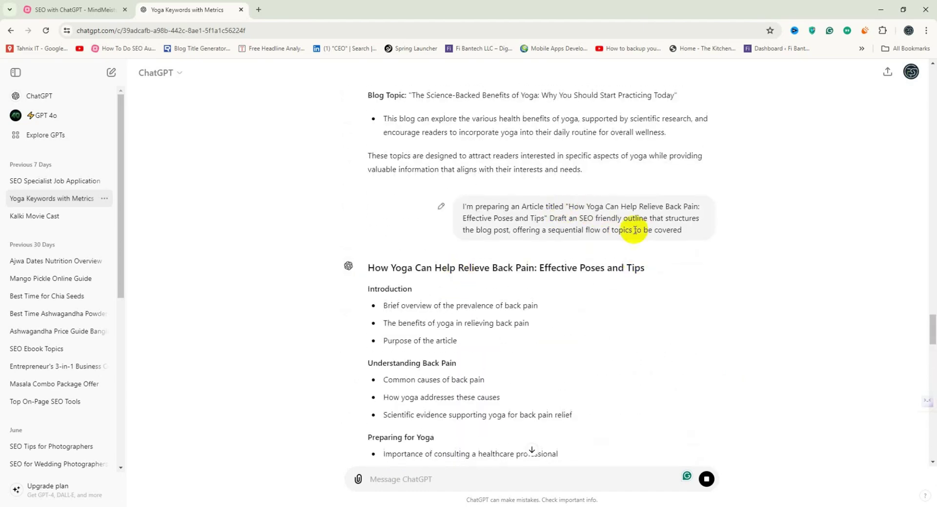
pyautogui.doubleClick(374, 290)
pyautogui.click(427, 309)
pyautogui.moveTo(450, 332); pyautogui.dragTo(471, 281)
pyautogui.click(390, 293)
pyautogui.scroll(-2, 418, 295)
pyautogui.click(425, 286)
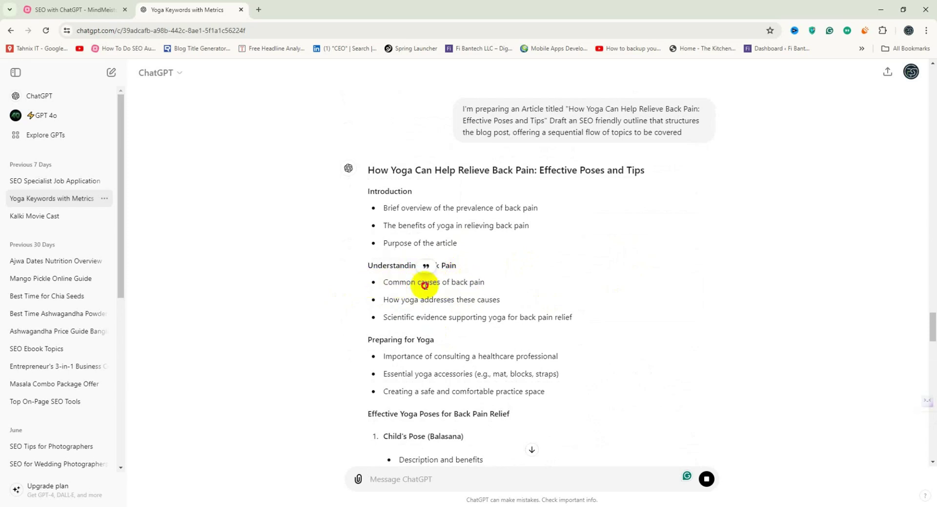
pyautogui.tripleClick(425, 285)
pyautogui.moveTo(389, 299); pyautogui.dragTo(480, 299)
pyautogui.moveTo(411, 318); pyautogui.dragTo(558, 317)
pyautogui.click(513, 308)
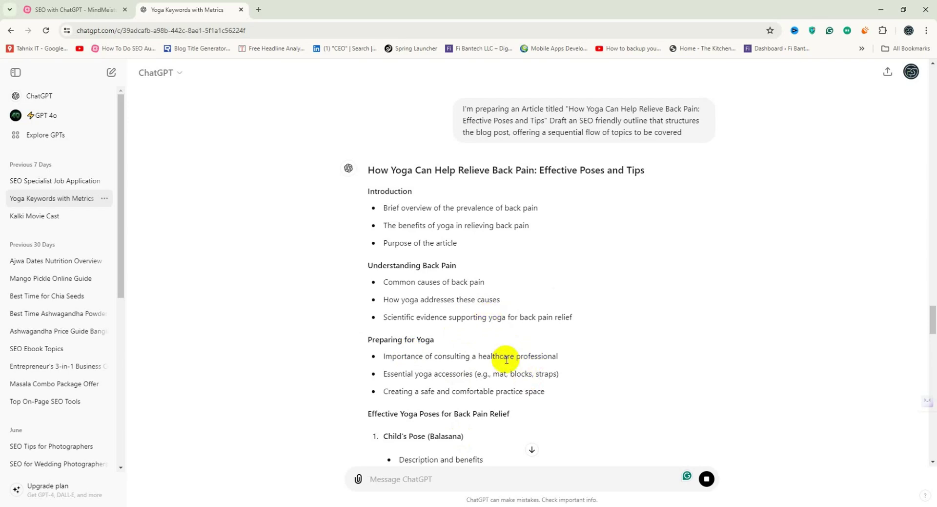
# Examine the generated article's Introduction and Understanding Back Pain sections against the outline.
pyautogui.click(531, 454)
pyautogui.scroll(7, 651, 290)
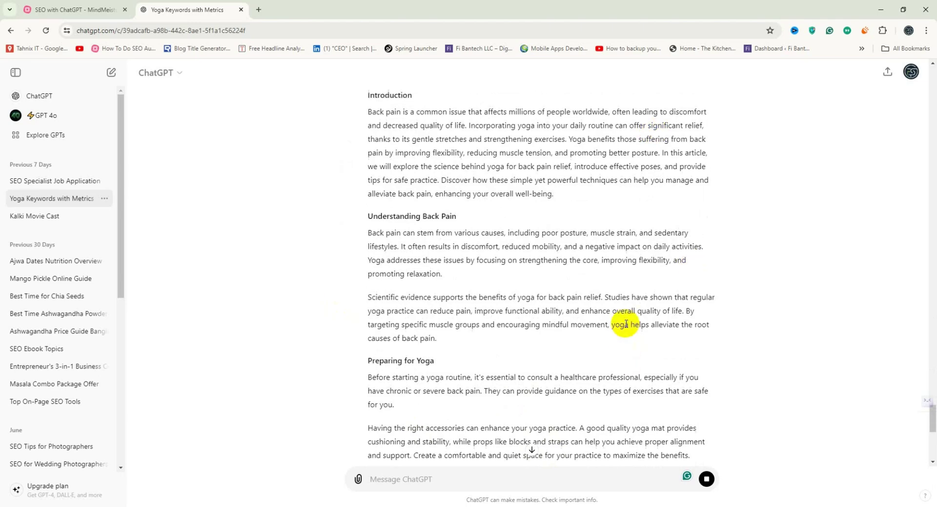
pyautogui.scroll(3, 626, 324)
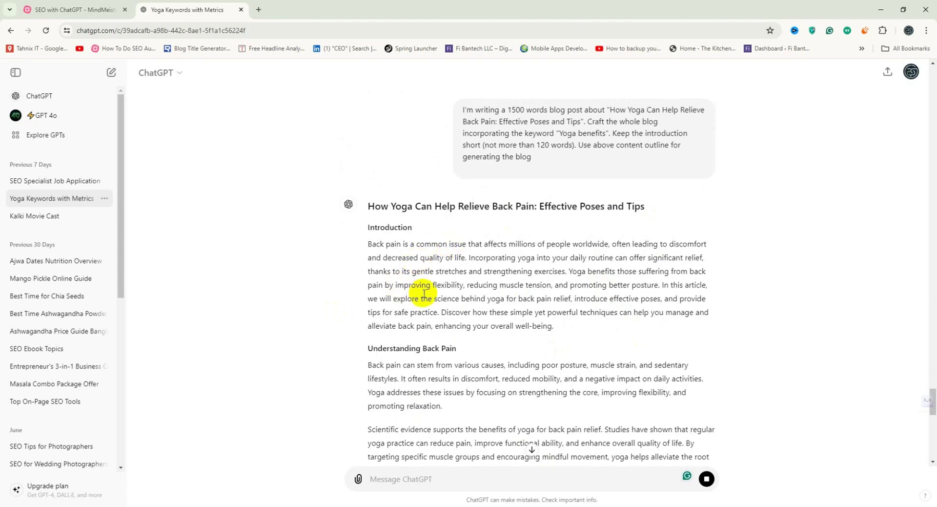
pyautogui.moveTo(421, 285); pyautogui.dragTo(546, 328)
pyautogui.click(449, 373)
pyautogui.scroll(-3, 440, 371)
pyautogui.moveTo(406, 346); pyautogui.dragTo(451, 351)
pyautogui.click(452, 351)
pyautogui.scroll(-3, 453, 356)
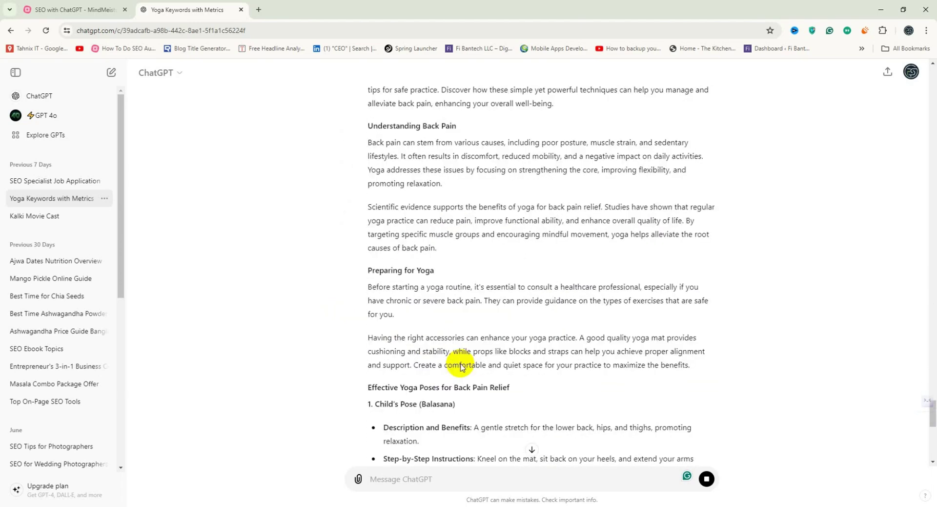
# Read on through the article's yoga preparation, numbered poses and closing sections.
pyautogui.moveTo(393, 333); pyautogui.dragTo(477, 340)
pyautogui.scroll(-3, 410, 313)
pyautogui.moveTo(404, 296); pyautogui.dragTo(514, 392)
pyautogui.scroll(-3, 517, 391)
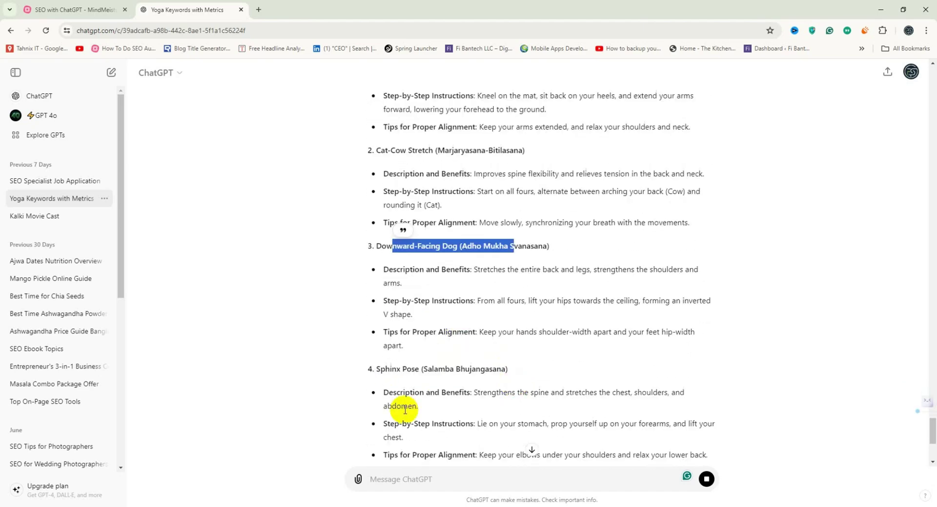
pyautogui.moveTo(396, 372); pyautogui.dragTo(502, 364)
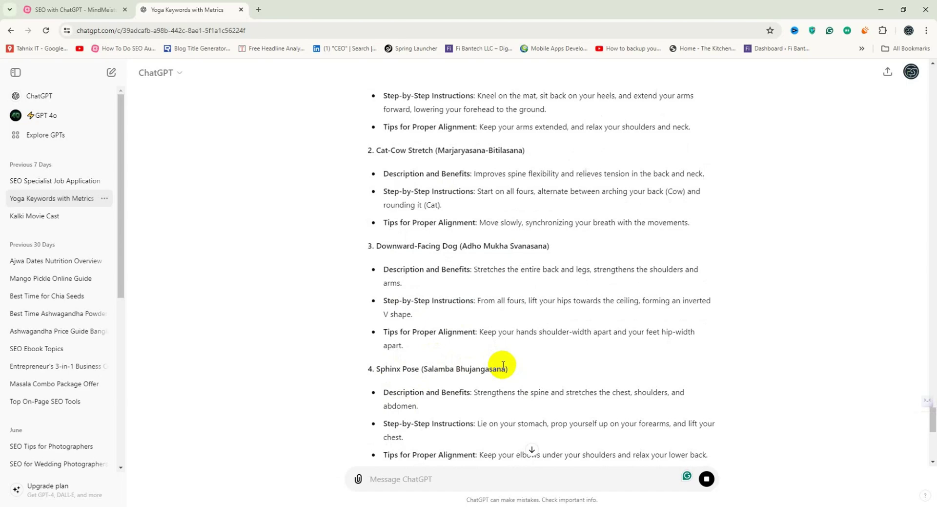
pyautogui.scroll(-3, 503, 366)
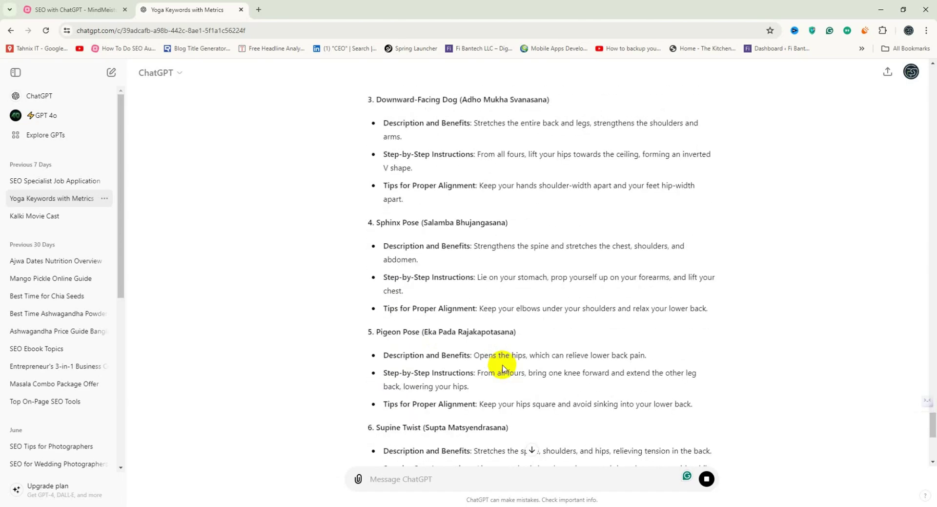
pyautogui.scroll(-8, 503, 366)
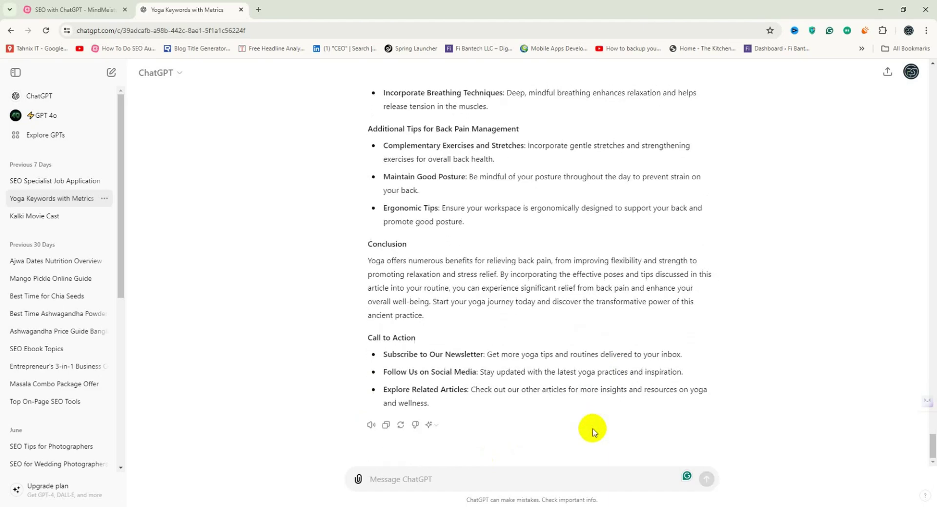
# Skim the finished article again from its Call to Action back to the opening sections and down again.
pyautogui.scroll(3, 594, 431)
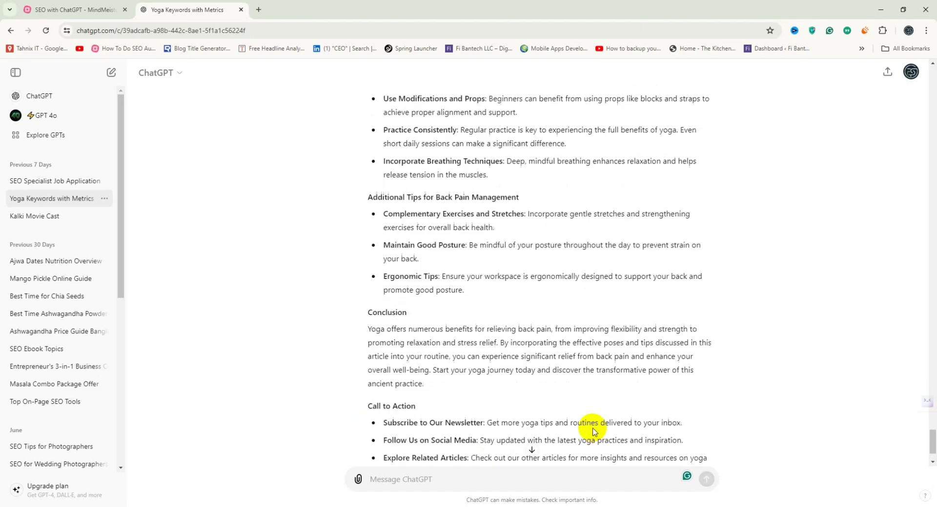
pyautogui.scroll(2, 561, 342)
pyautogui.scroll(13, 572, 369)
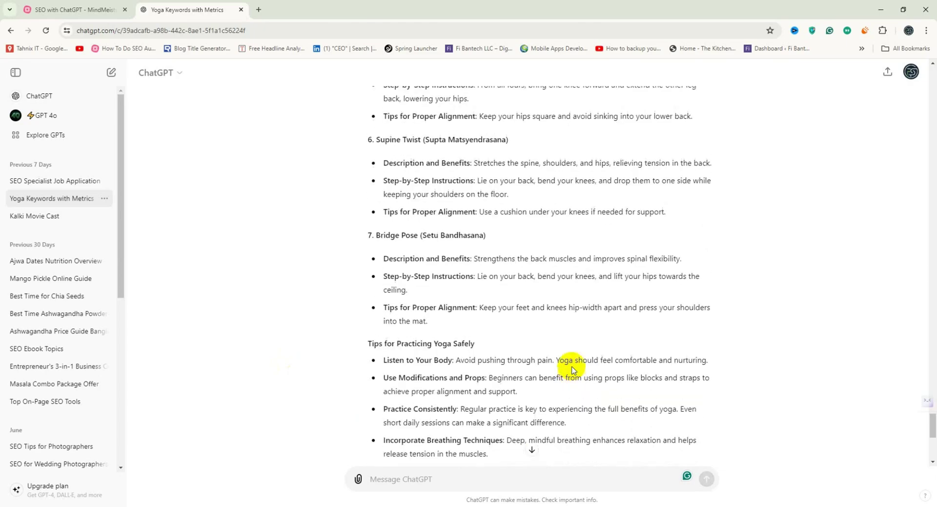
pyautogui.scroll(20, 572, 367)
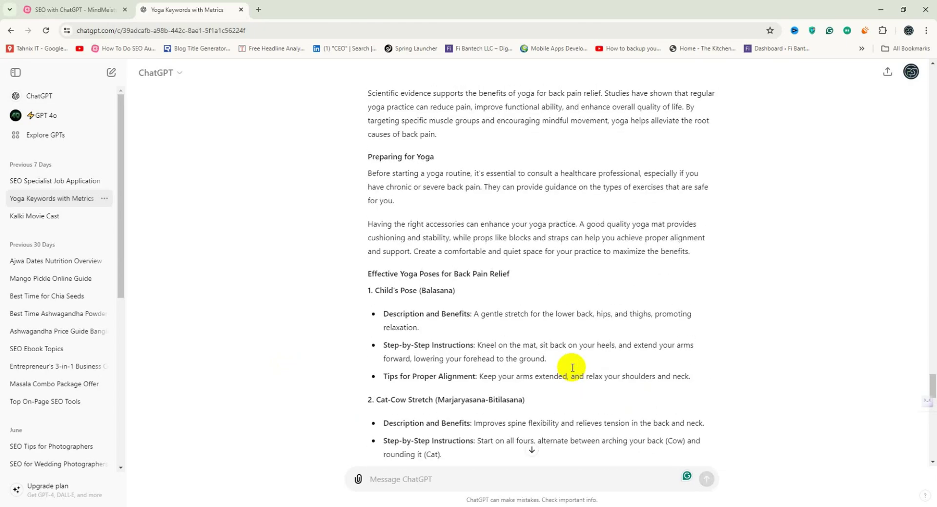
pyautogui.scroll(-20, 572, 371)
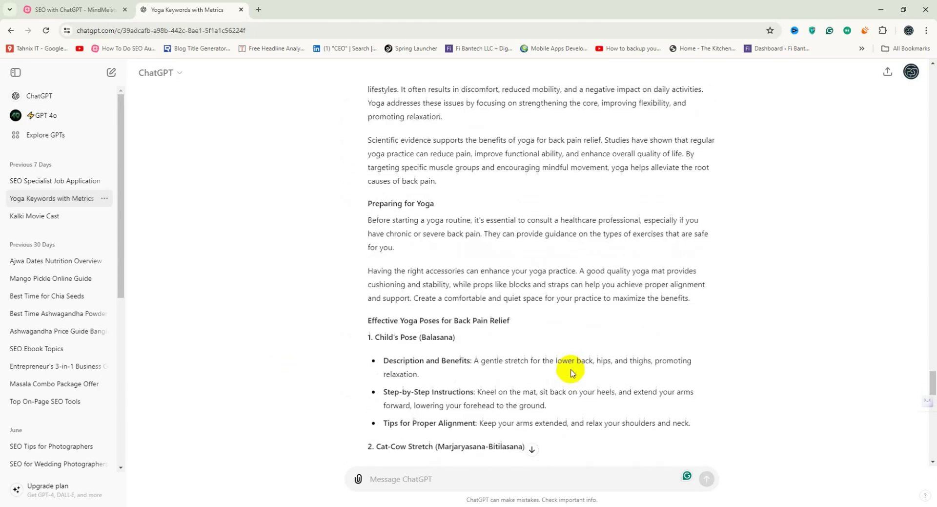
pyautogui.scroll(-4, 572, 371)
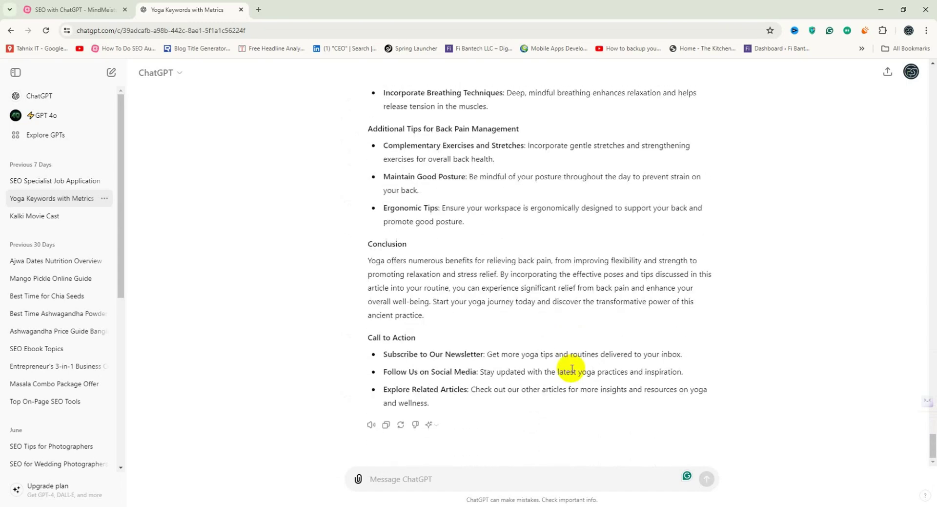
# Copy the mind map prompt "Write a detailed blog of 1500 words by using following content outline" into the ChatGPT message box.
pyautogui.click(93, 8)
pyautogui.click(713, 404)
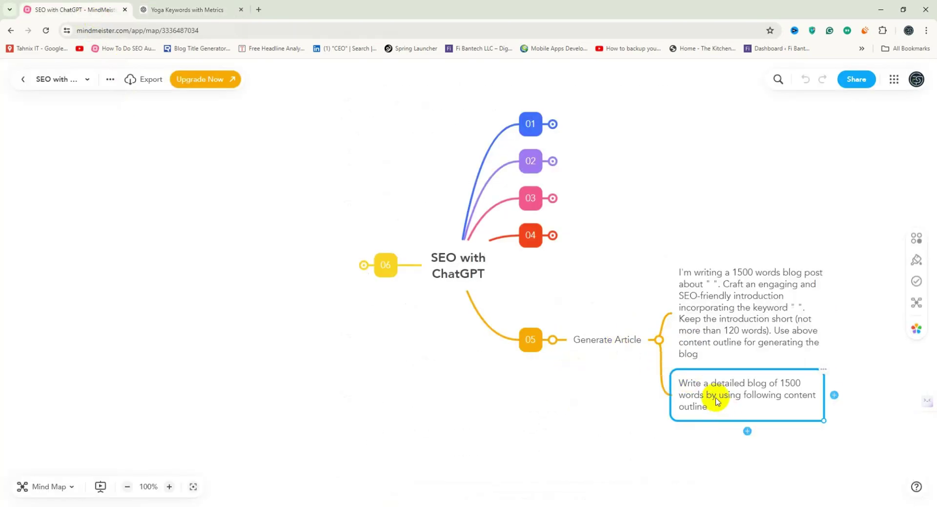
pyautogui.moveTo(716, 411); pyautogui.dragTo(676, 379)
pyautogui.press('super+c')
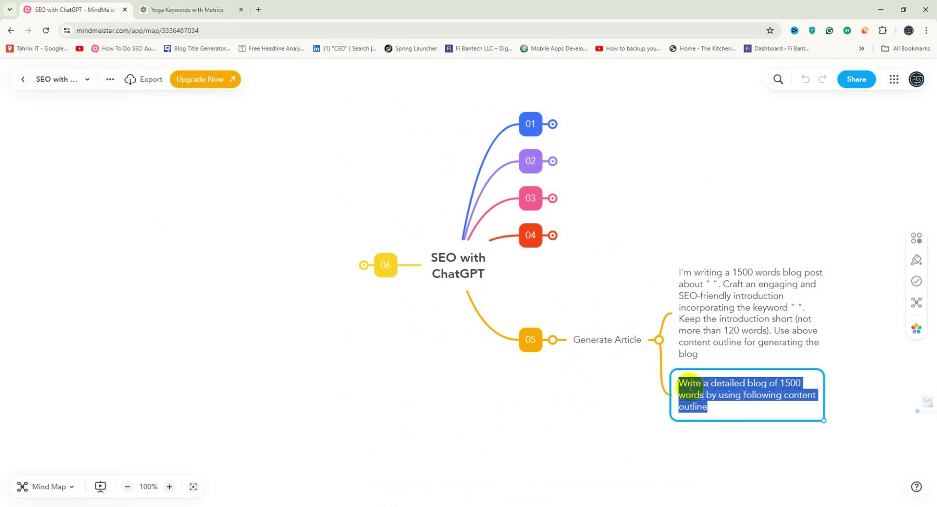
pyautogui.rightClick(678, 381)
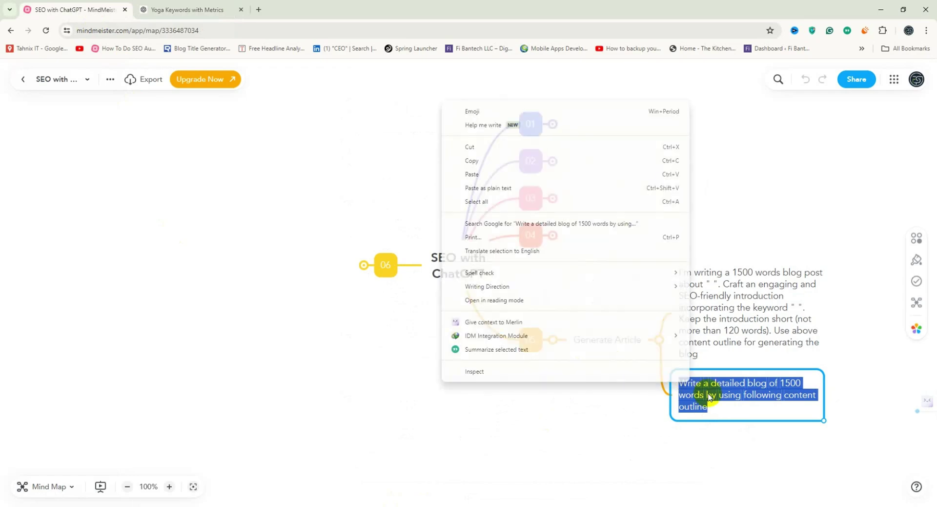
pyautogui.click(476, 160)
pyautogui.click(185, 10)
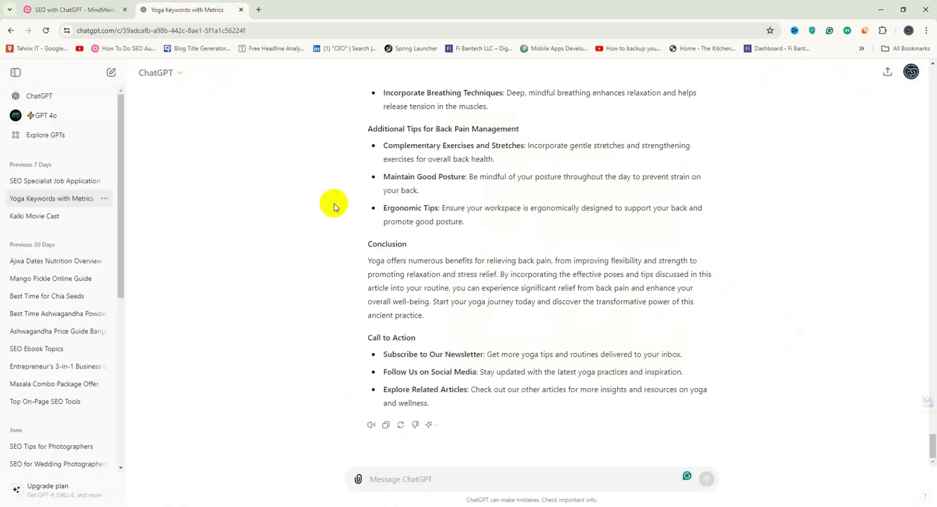
pyautogui.rightClick(403, 478)
pyautogui.click(445, 342)
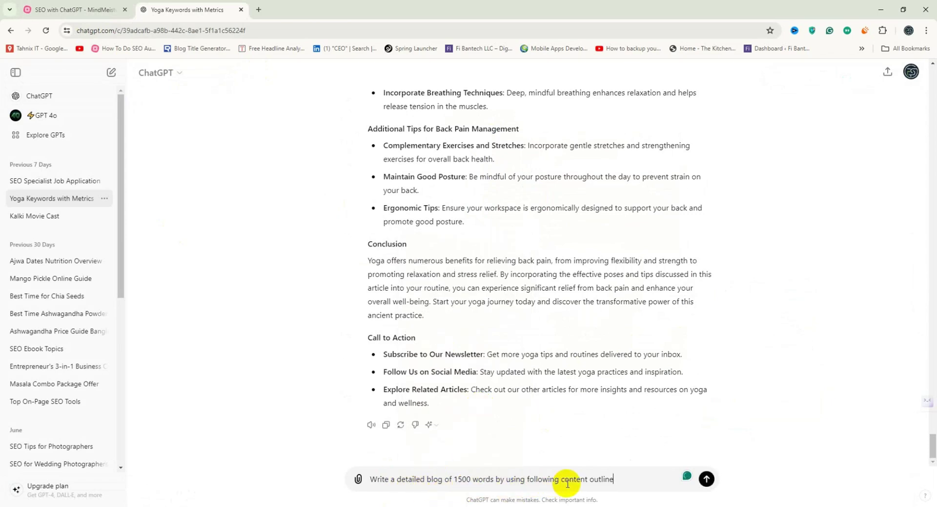
# Look back through the generated article, the outline's end and the earlier article prompts to compare them with the drafted prompt.
pyautogui.scroll(20, 606, 205)
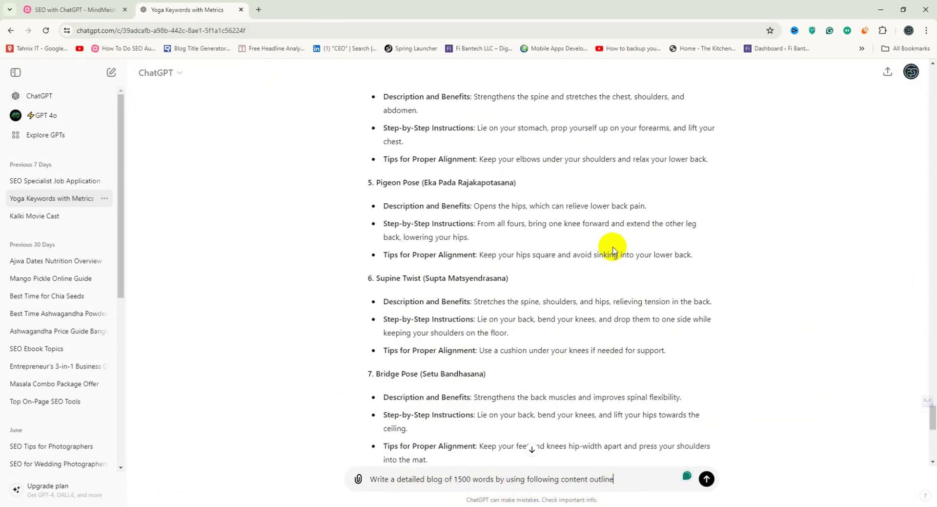
pyautogui.scroll(7, 616, 257)
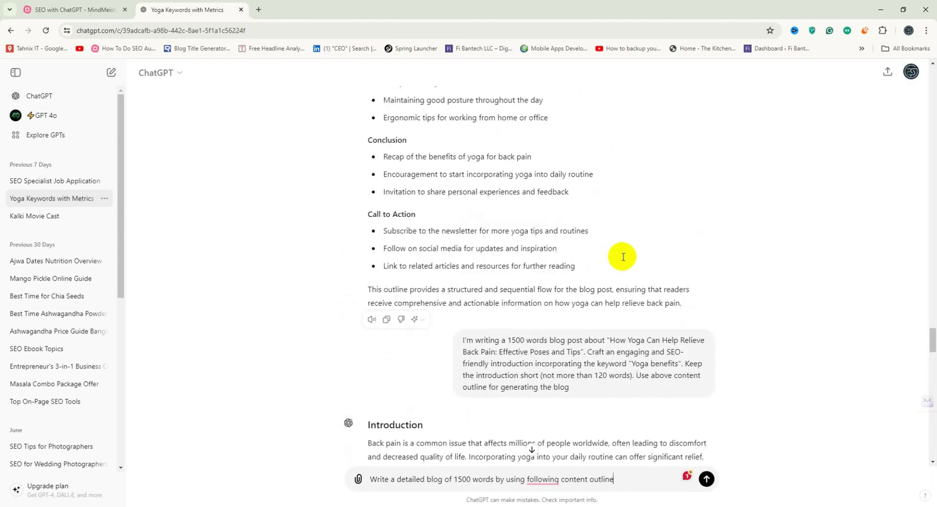
pyautogui.scroll(-4, 616, 257)
pyautogui.moveTo(538, 390); pyautogui.dragTo(570, 383)
pyautogui.click(561, 400)
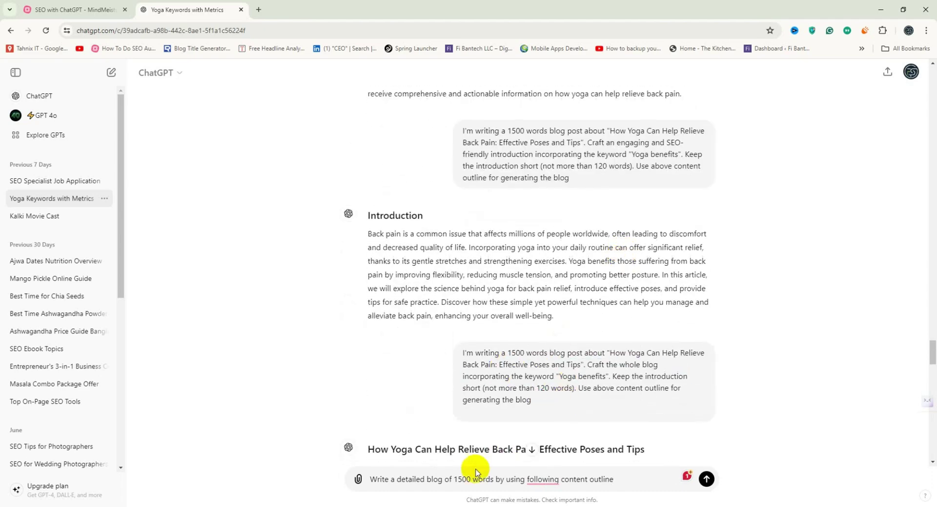
pyautogui.moveTo(426, 479); pyautogui.dragTo(581, 482)
pyautogui.click(629, 481)
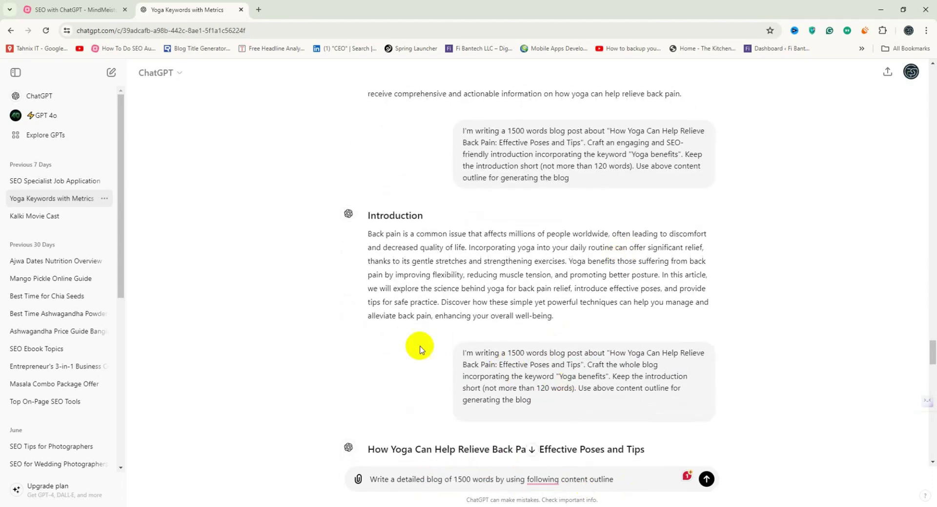
# Switch back to the MindMeister map, collapse the Generate Article branch under 05 and expand branch 06.
pyautogui.click(73, 9)
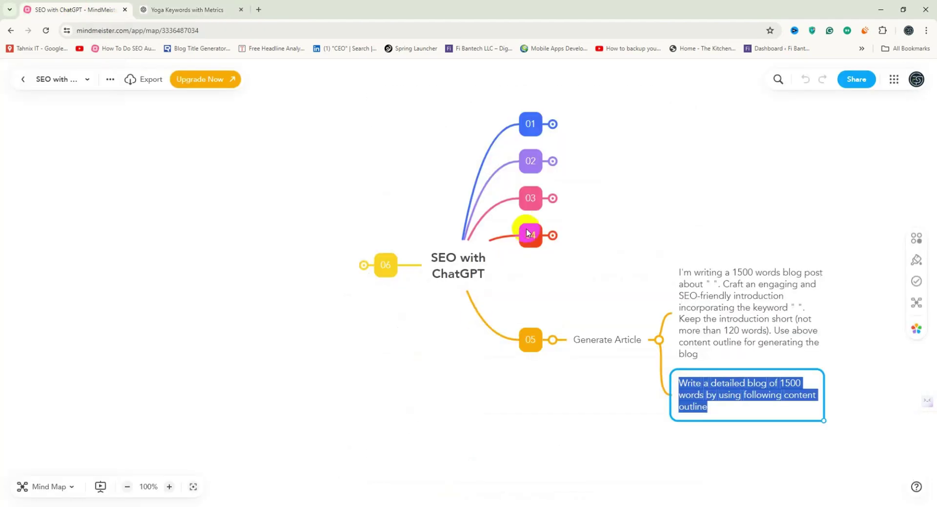
pyautogui.click(659, 339)
pyautogui.click(554, 341)
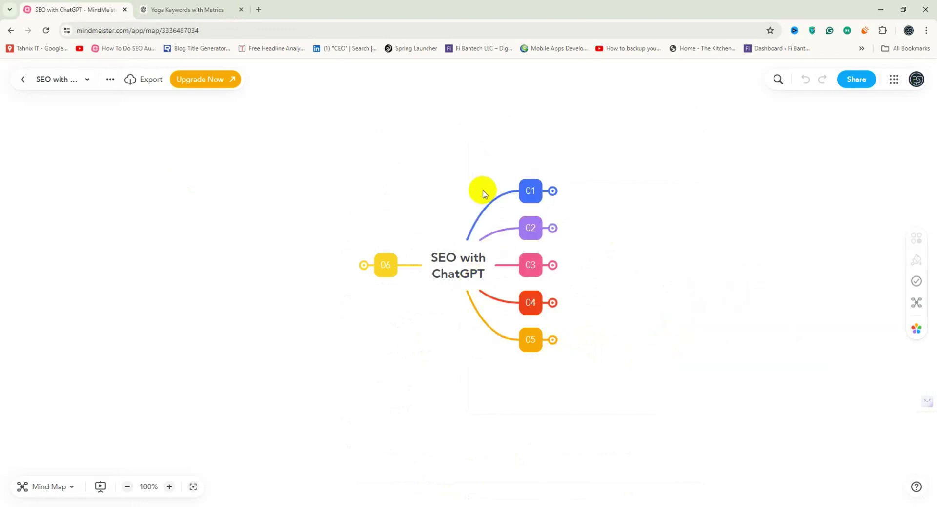
pyautogui.click(417, 259)
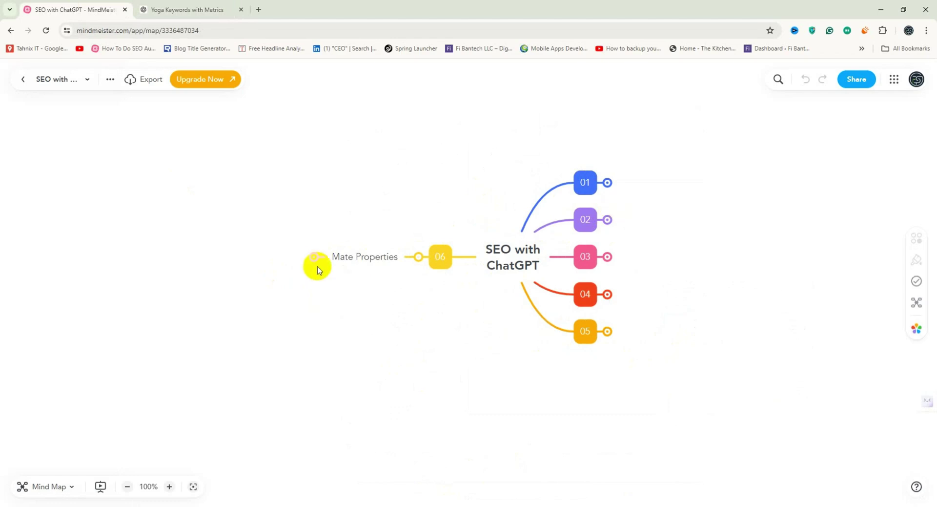
# Correct the "Mate Properties" node to read "Meta Properties" and expand its subtopics.
pyautogui.doubleClick(353, 263)
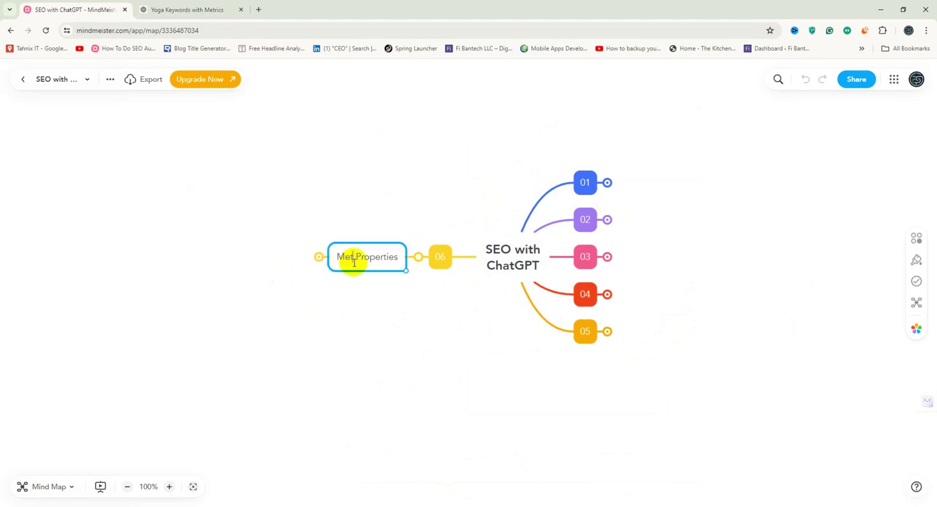
pyautogui.click(371, 305)
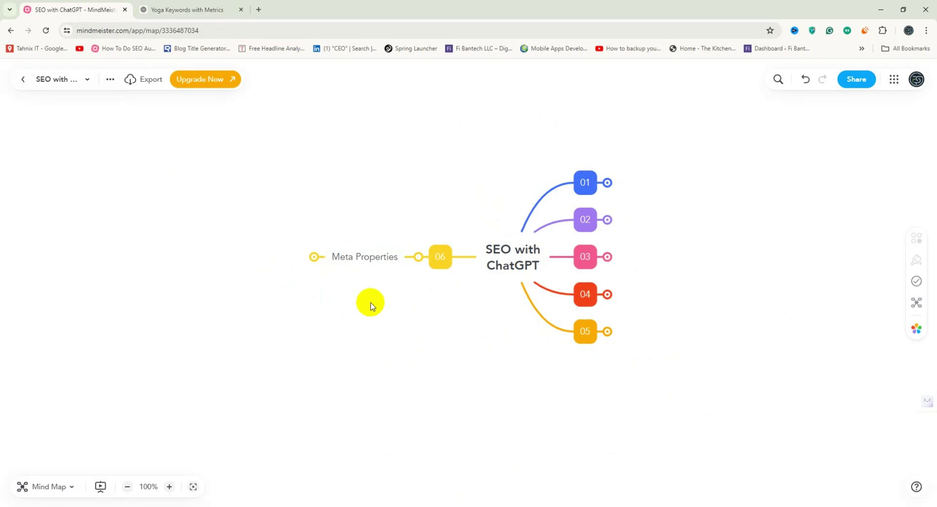
pyautogui.click(314, 257)
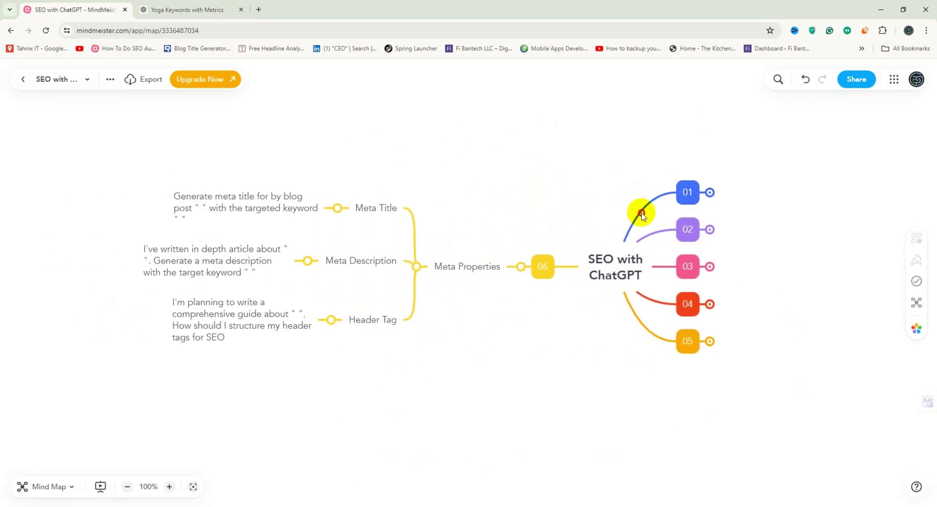
# Copy the whole Meta Title prompt about generating a meta title for a blog post with a targeted keyword.
pyautogui.tripleClick(244, 203)
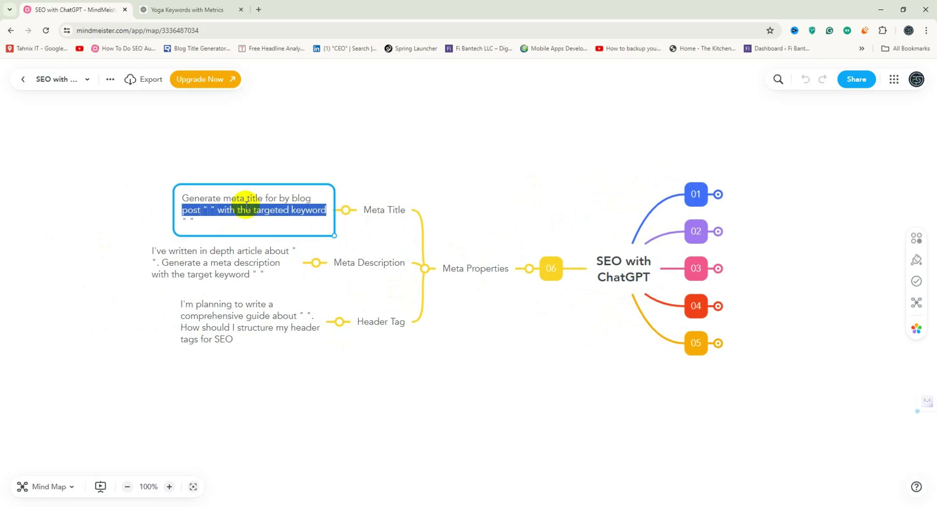
pyautogui.click(308, 225)
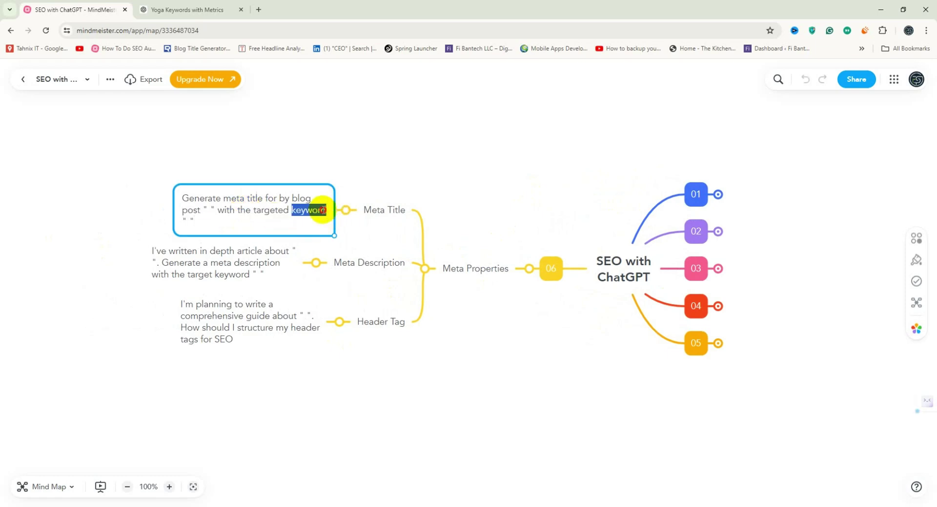
pyautogui.tripleClick(323, 210)
pyautogui.moveTo(323, 210); pyautogui.dragTo(197, 223)
pyautogui.click(208, 221)
pyautogui.click(180, 193)
pyautogui.rightClick(196, 215)
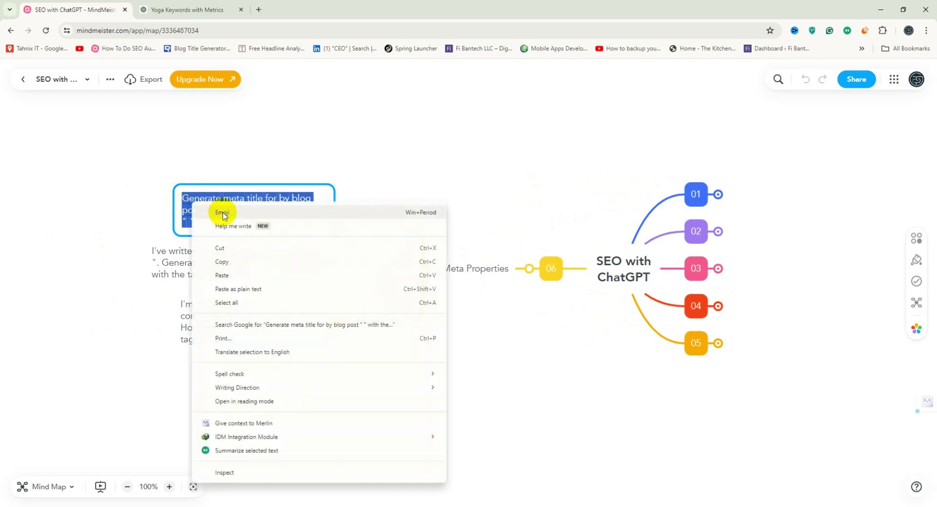
pyautogui.click(229, 264)
pyautogui.click(186, 9)
pyautogui.click(78, 10)
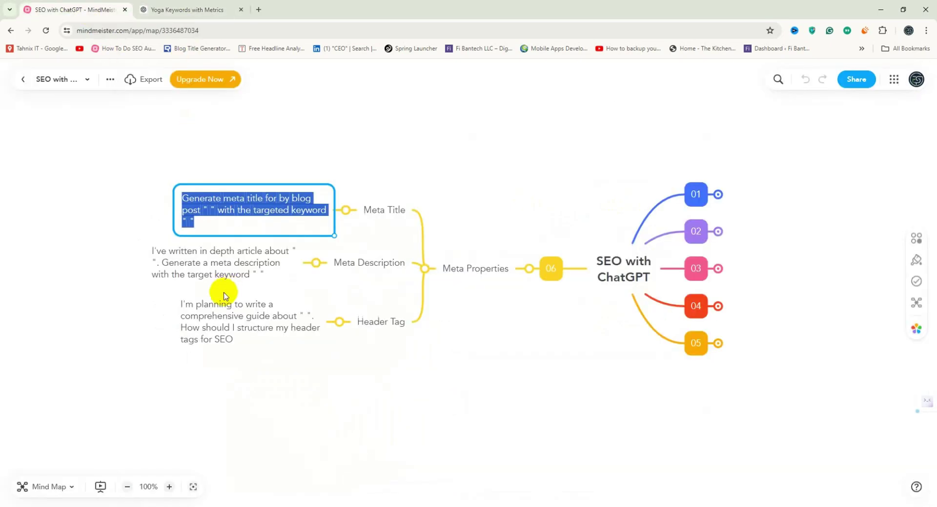
# Switch to ChatGPT and replace the unsent message with the copied Meta Title prompt.
pyautogui.click(185, 10)
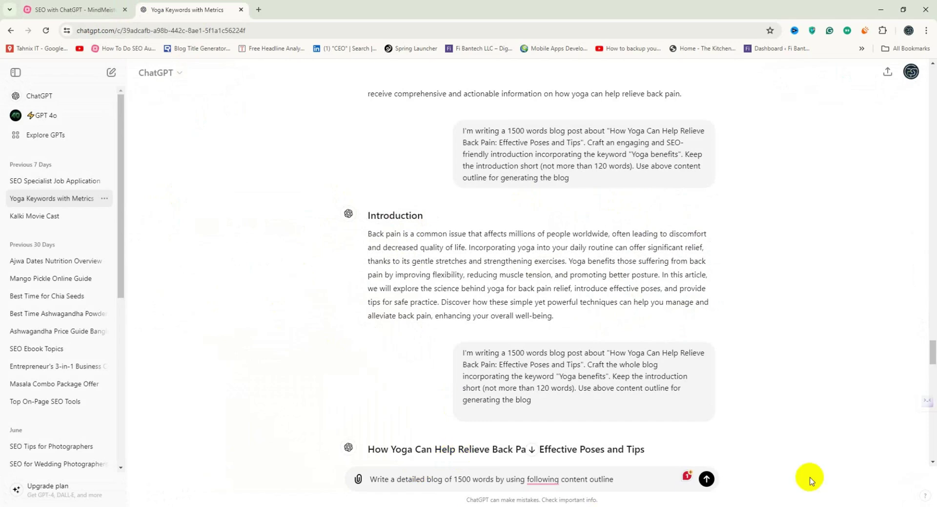
pyautogui.moveTo(619, 480); pyautogui.dragTo(368, 479)
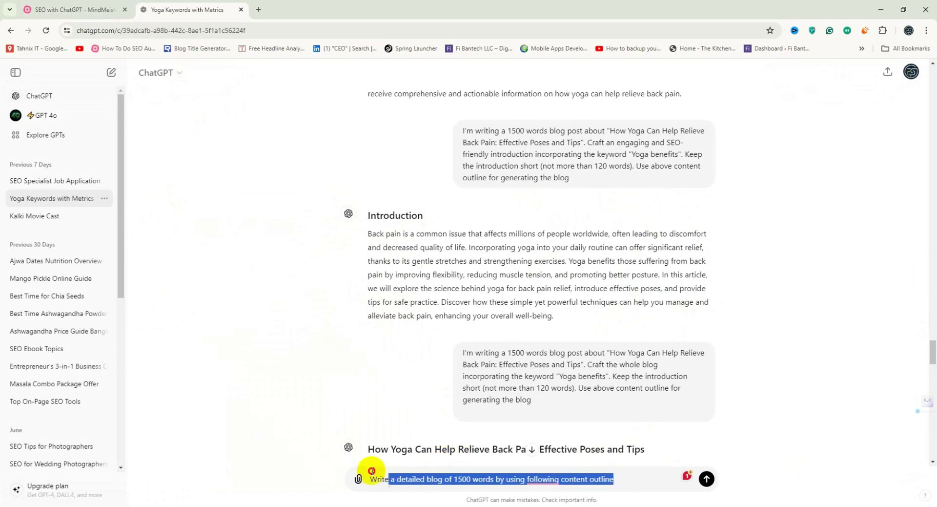
pyautogui.rightClick(412, 480)
pyautogui.click(456, 272)
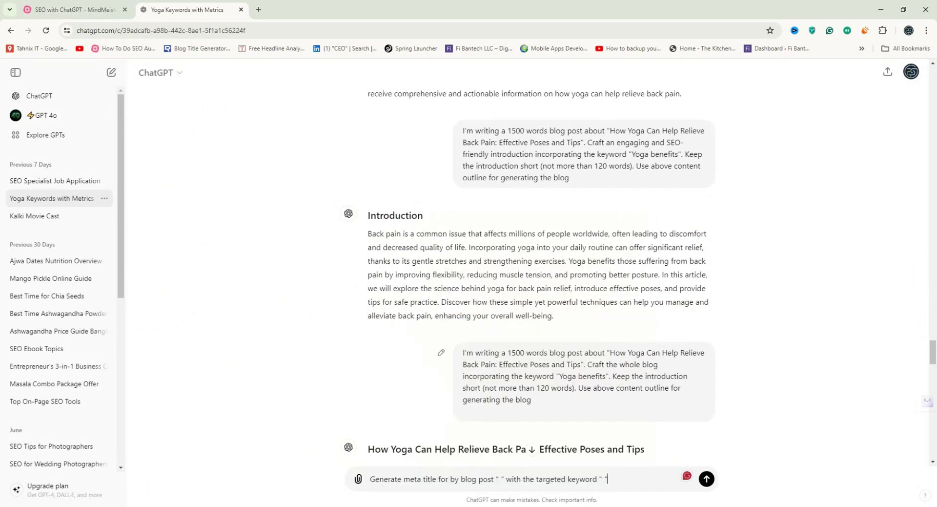
pyautogui.scroll(-1, 647, 434)
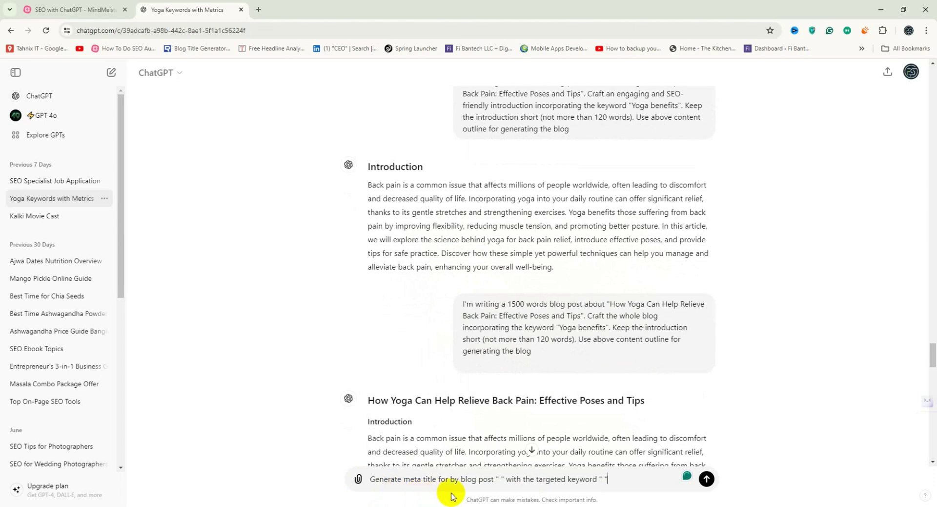
# Copy the outline's heading "How Yoga Can Help Relieve Back Pain: Effective Poses and Tips" from earlier in the conversation.
pyautogui.click(503, 480)
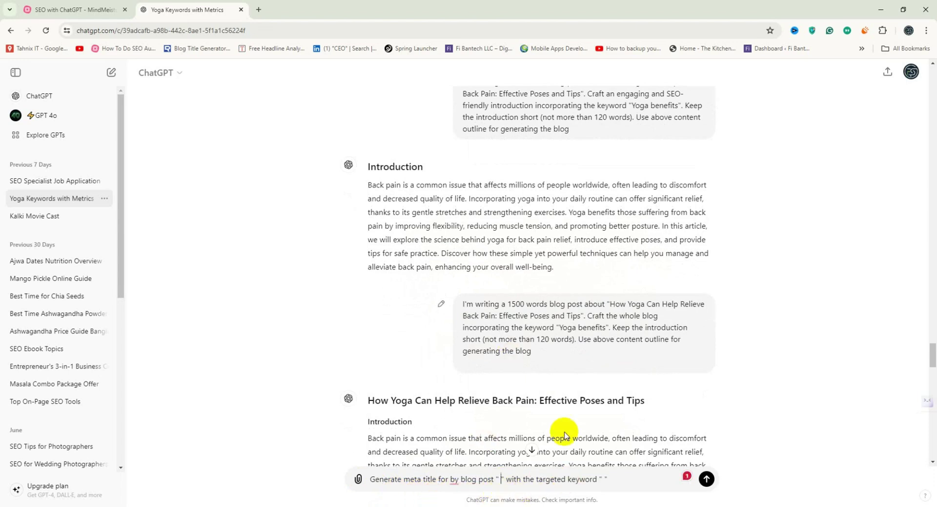
pyautogui.scroll(15, 538, 311)
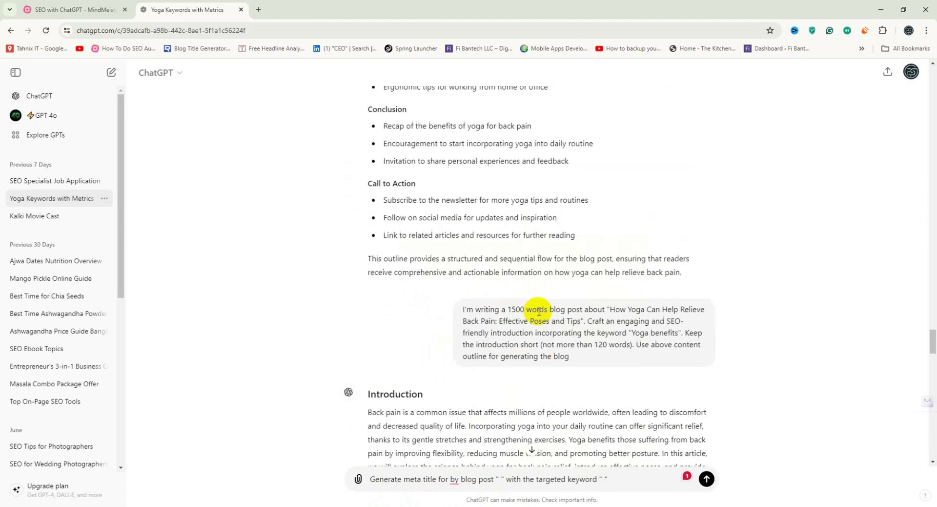
pyautogui.scroll(4, 548, 316)
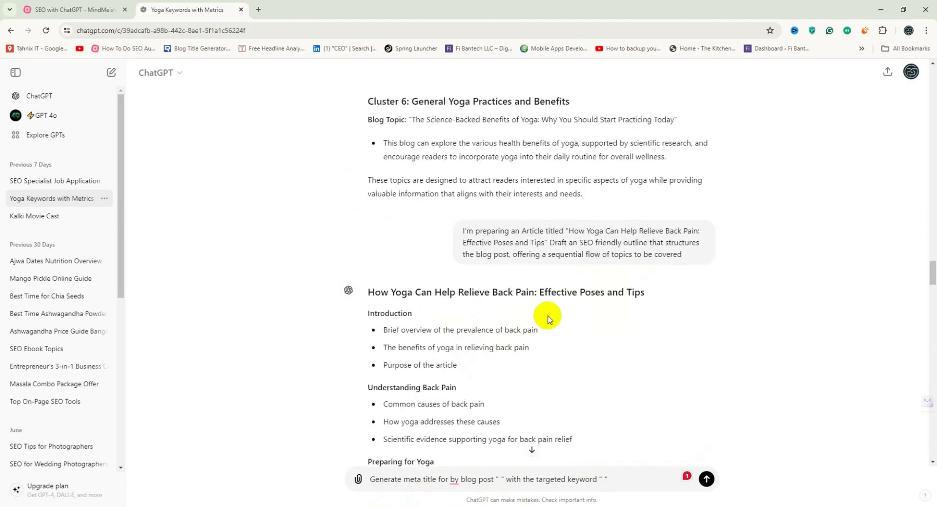
pyautogui.scroll(-1, 547, 315)
pyautogui.tripleClick(406, 239)
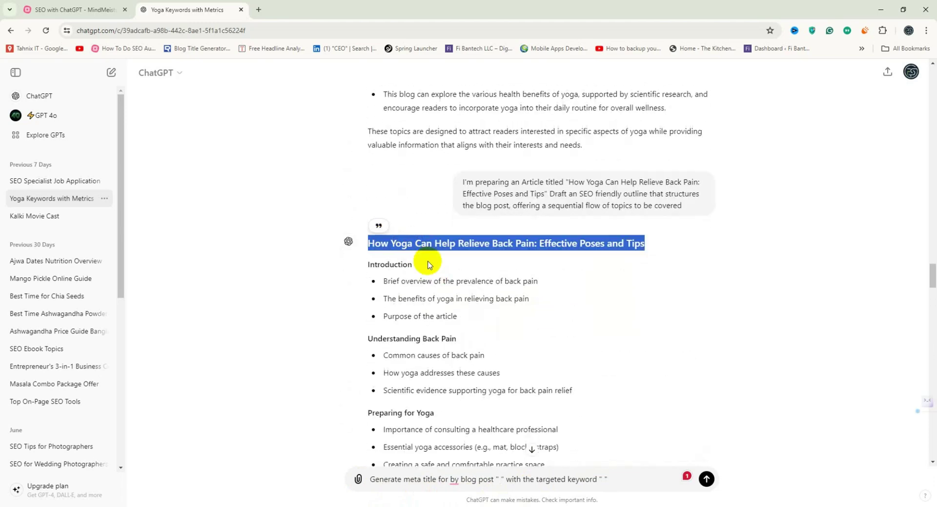
pyautogui.rightClick(439, 243)
pyautogui.click(468, 251)
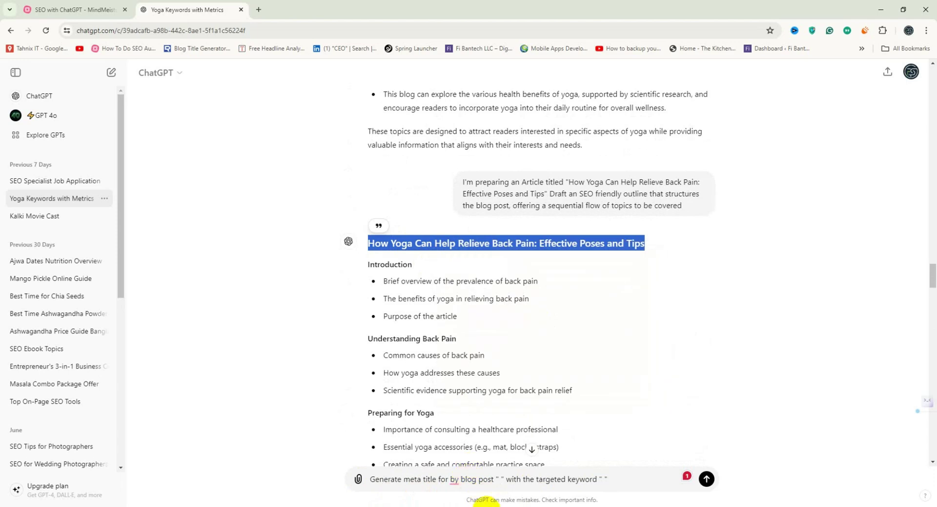
# Insert the copied title between the quotation marks after "blog post" in the draft prompt and remove the extra line break.
pyautogui.click(502, 480)
pyautogui.rightClick(502, 482)
pyautogui.click(502, 483)
pyautogui.rightClick(502, 484)
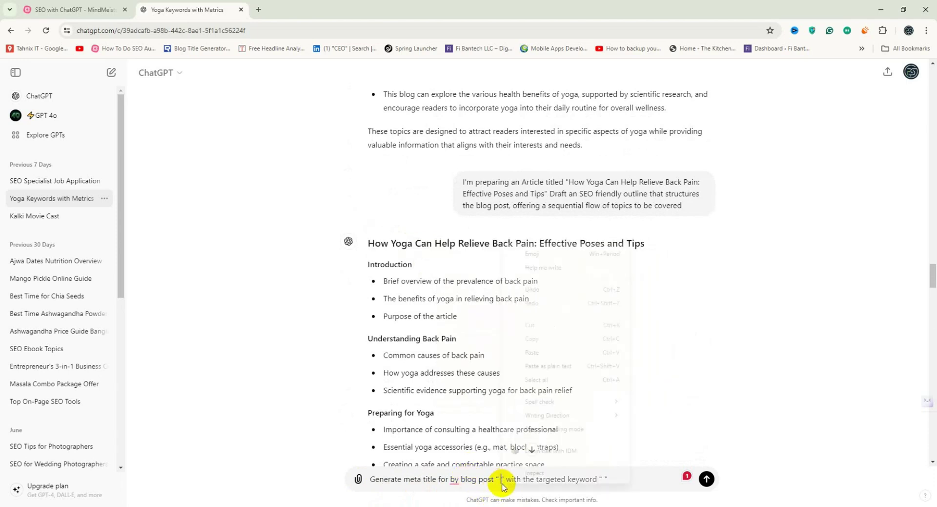
pyautogui.click(540, 352)
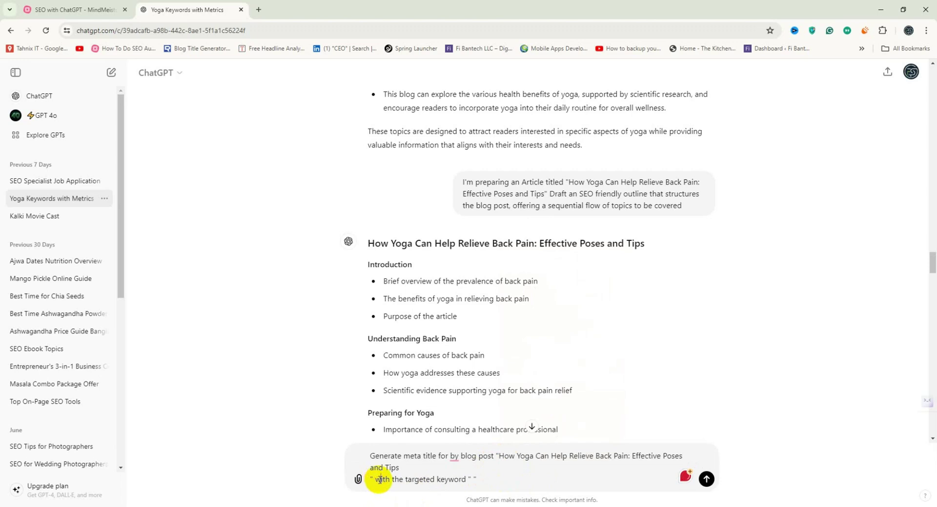
pyautogui.press('BackSpace')
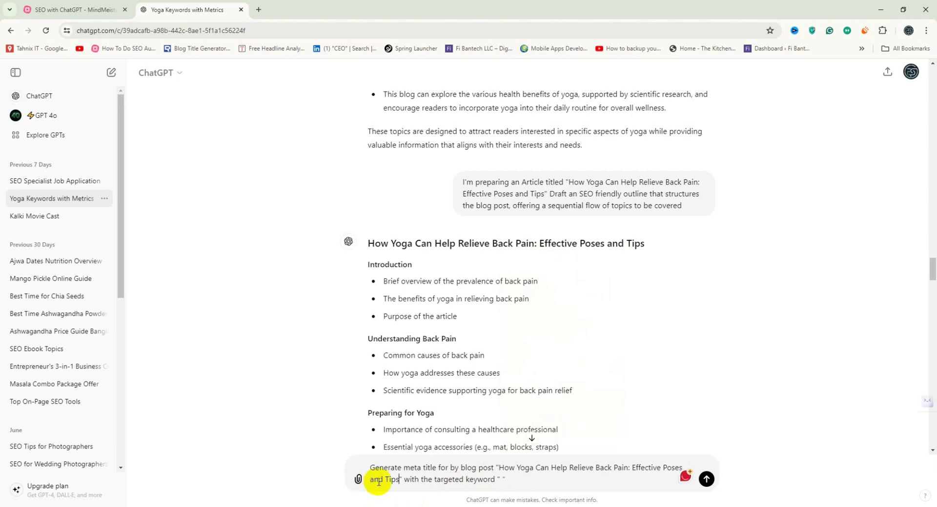
# Look back through the conversation's keyword lists, clusters, blog topics and earlier prompts for a keyword to target in the meta title.
pyautogui.click(503, 480)
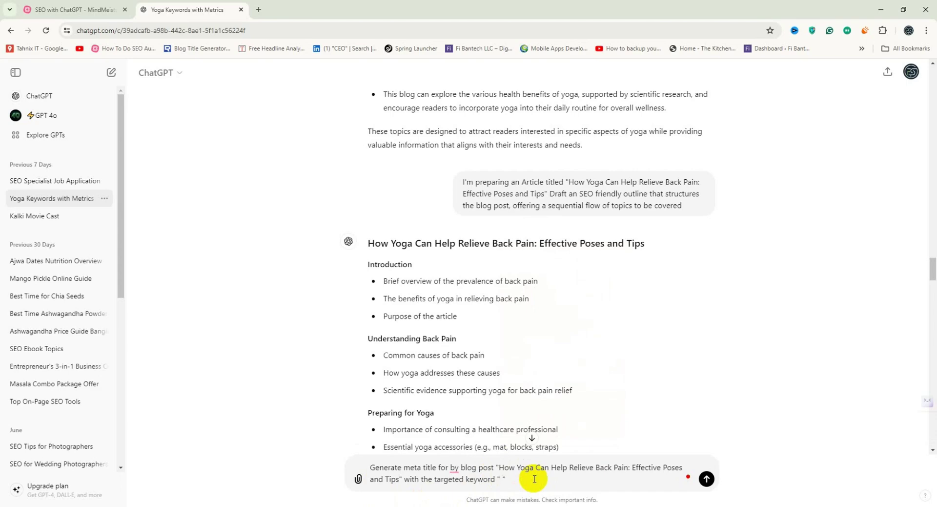
pyautogui.scroll(20, 565, 288)
pyautogui.scroll(15, 587, 306)
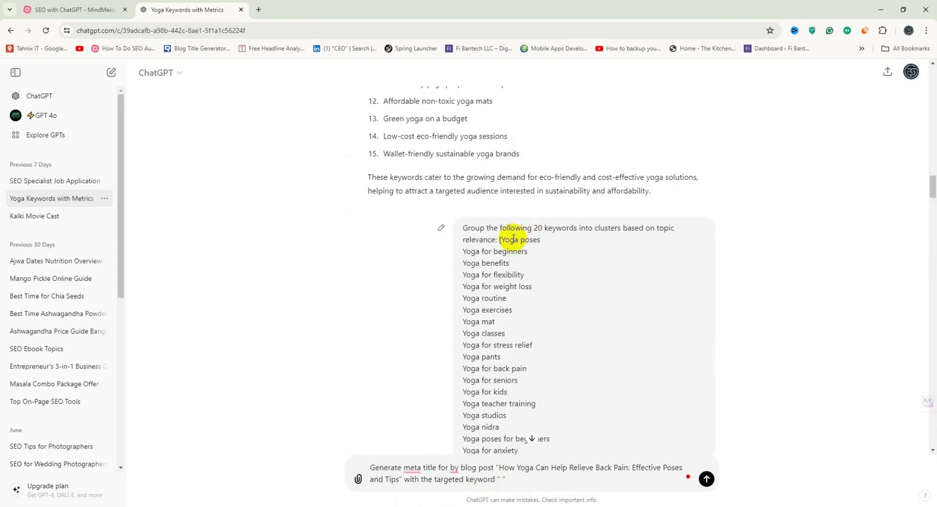
pyautogui.moveTo(456, 181); pyautogui.dragTo(542, 197)
pyautogui.click(575, 257)
pyautogui.scroll(6, 575, 258)
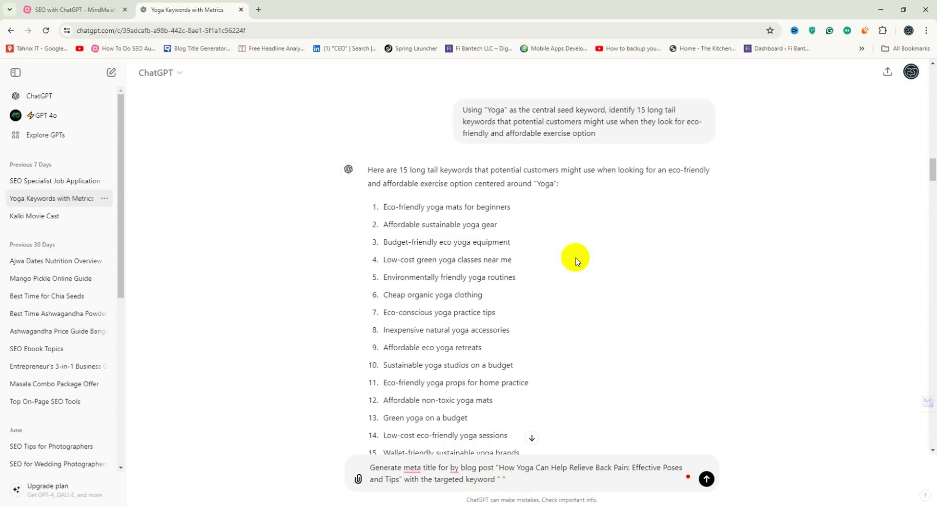
pyautogui.scroll(1, 575, 260)
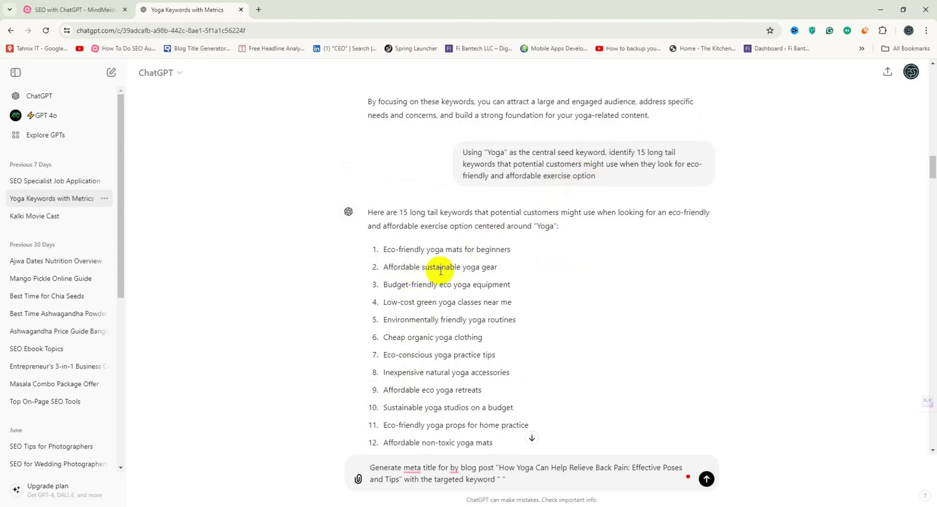
pyautogui.scroll(15, 440, 271)
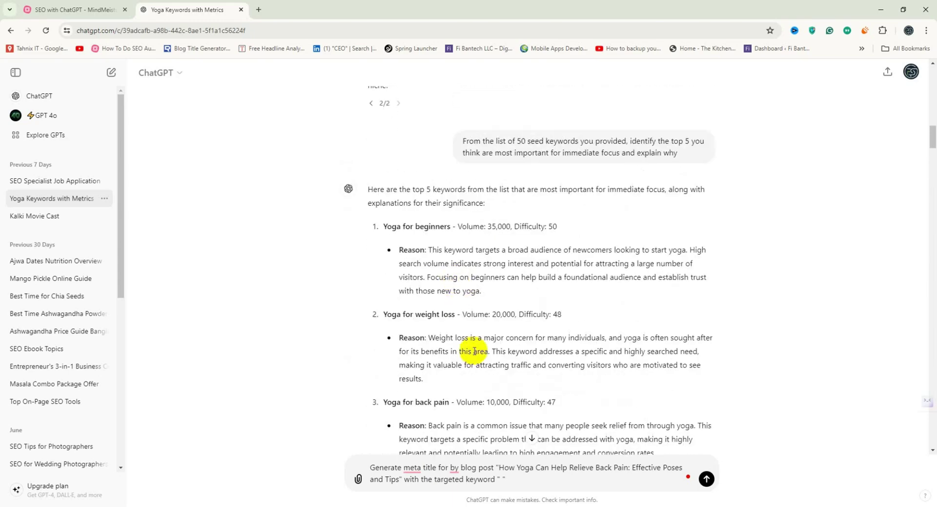
pyautogui.scroll(5, 480, 383)
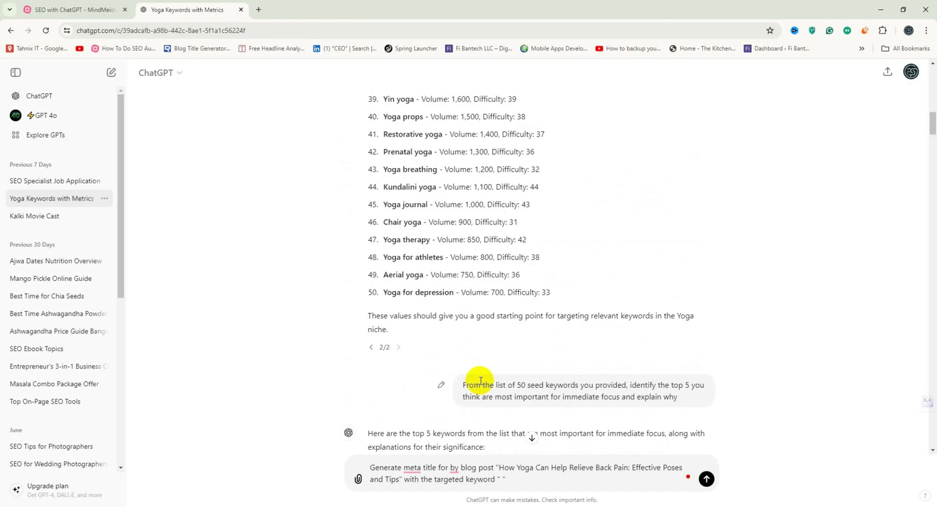
pyautogui.scroll(4, 481, 381)
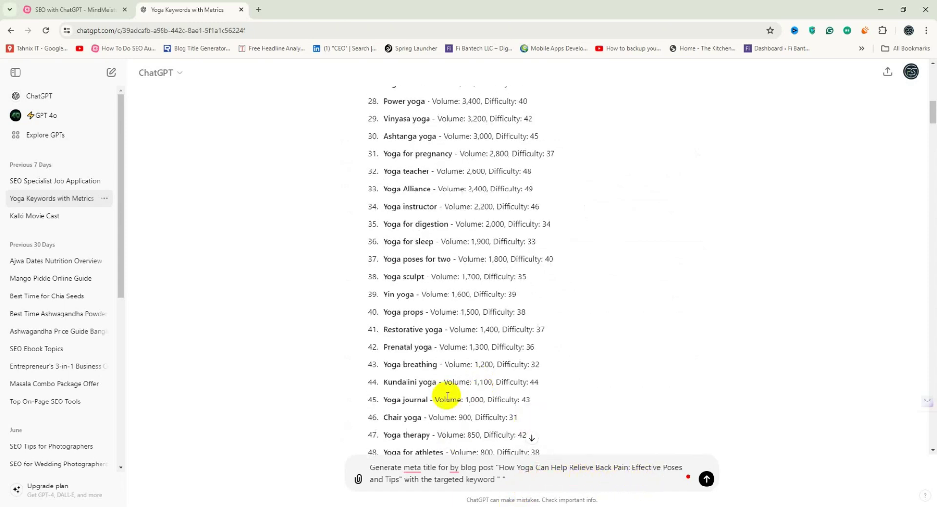
pyautogui.scroll(-20, 448, 396)
pyautogui.scroll(-15, 449, 403)
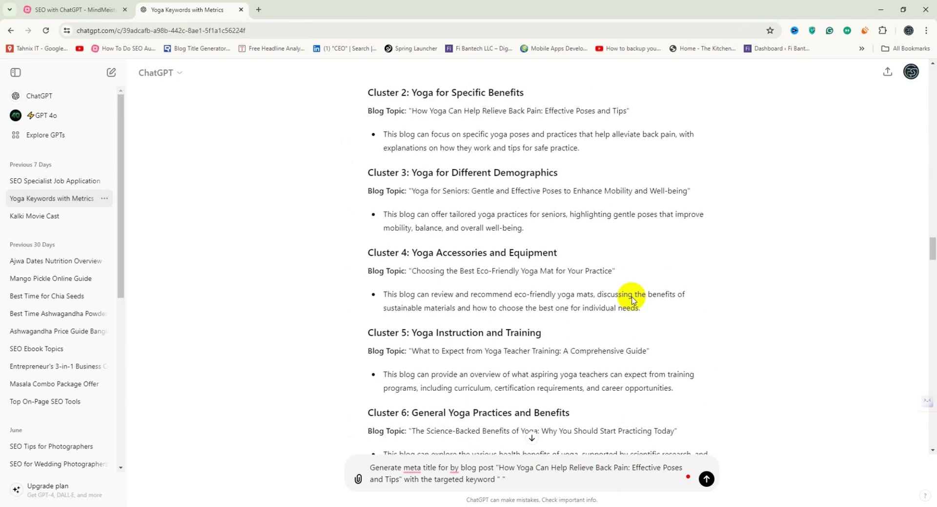
pyautogui.scroll(8, 631, 299)
pyautogui.scroll(7, 632, 299)
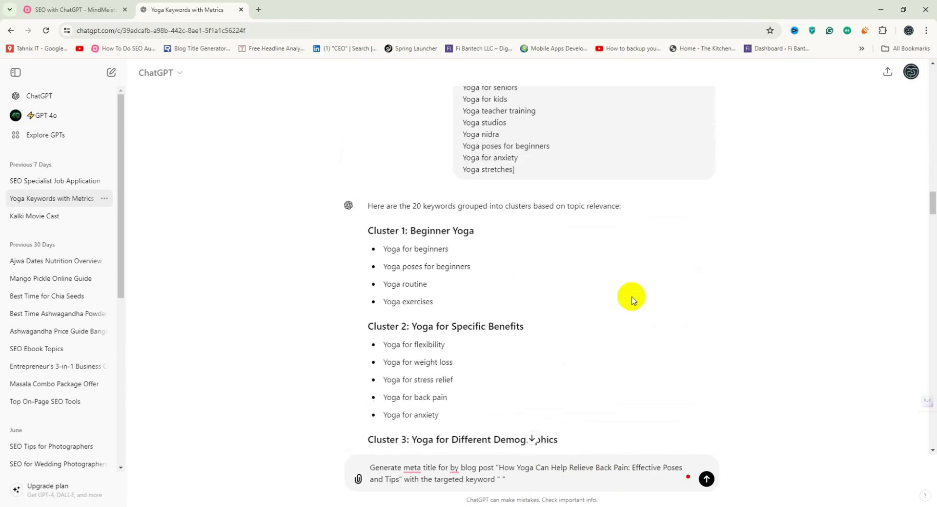
pyautogui.scroll(-20, 631, 299)
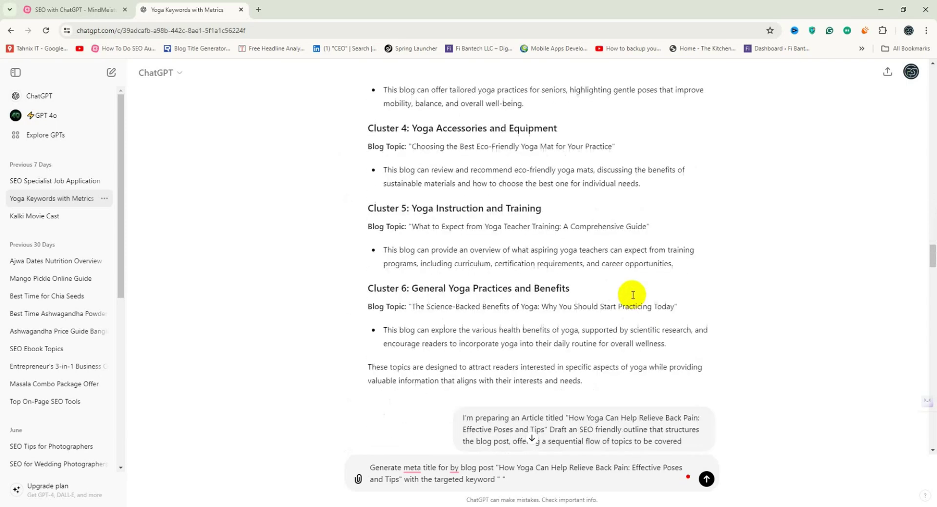
pyautogui.scroll(-20, 633, 299)
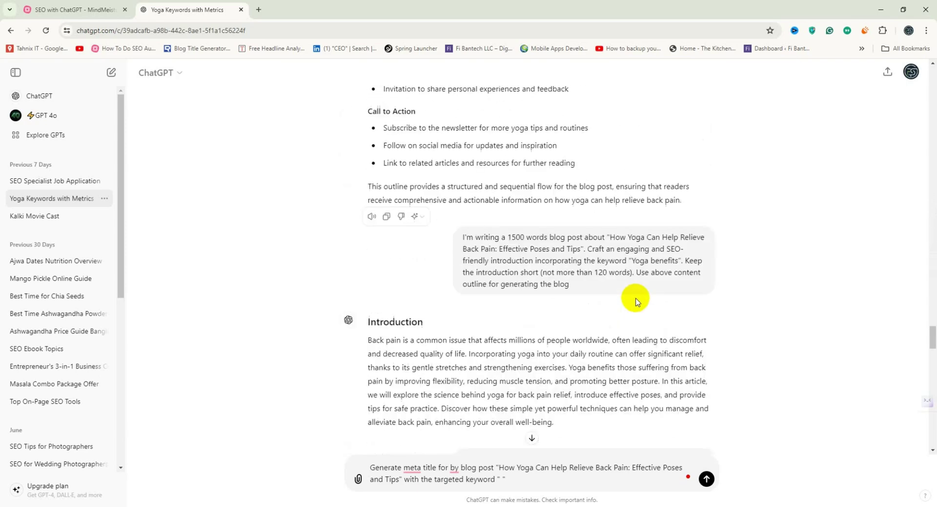
# Fill in "yoga benifits" as the targeted keyword in the draft meta title prompt and send it.
pyautogui.scroll(-15, 634, 303)
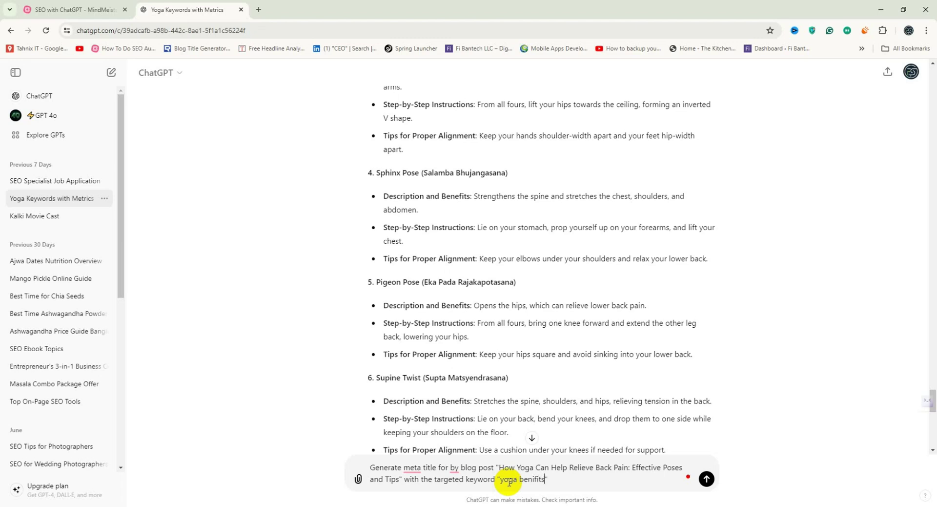
pyautogui.write('"')
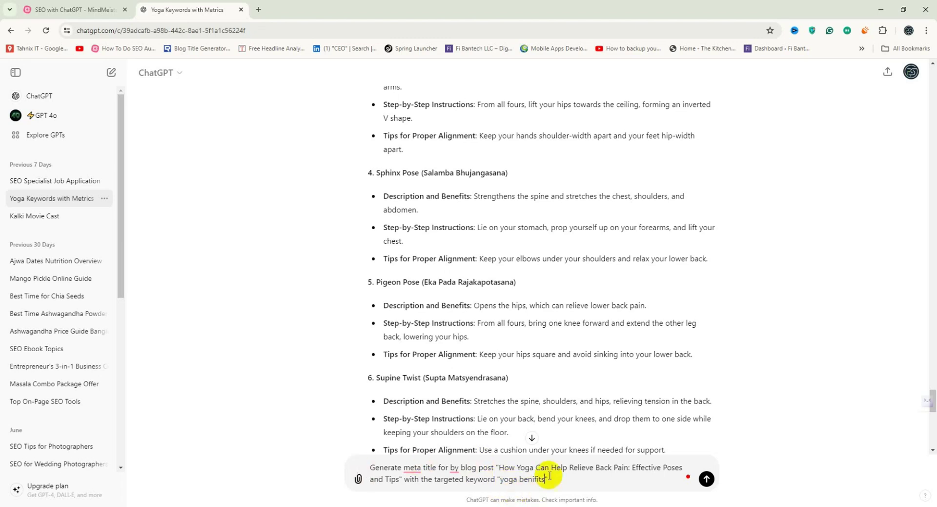
pyautogui.press('Return')
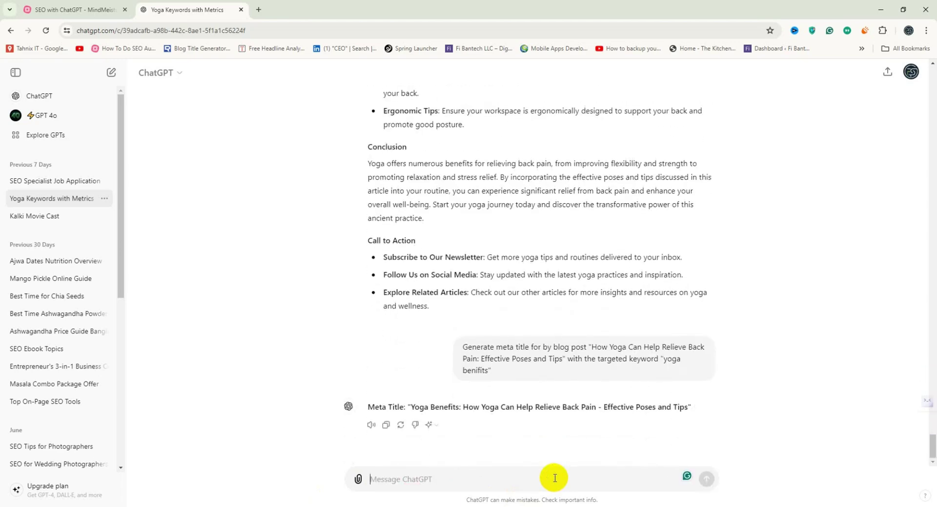
# Switch to the MindMeister mind map and review the Meta Description and Header Tag prompts.
pyautogui.click(80, 9)
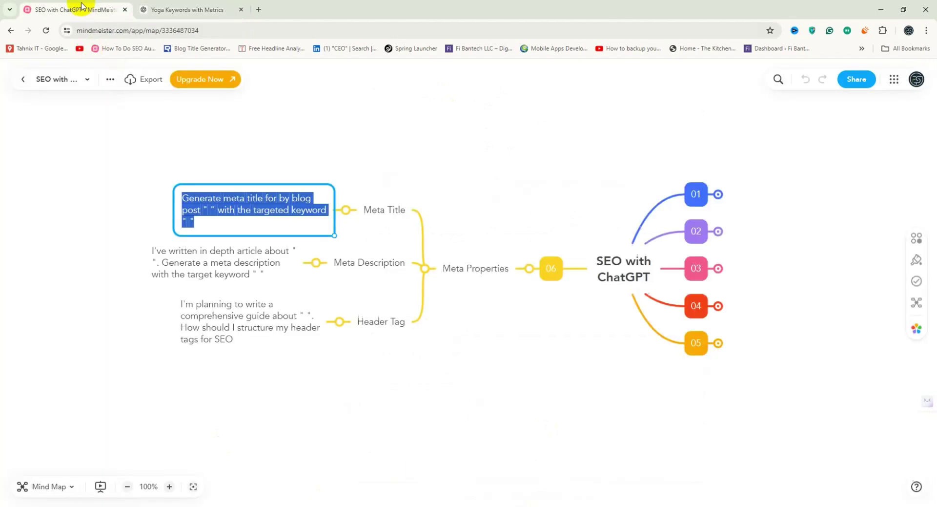
pyautogui.click(230, 266)
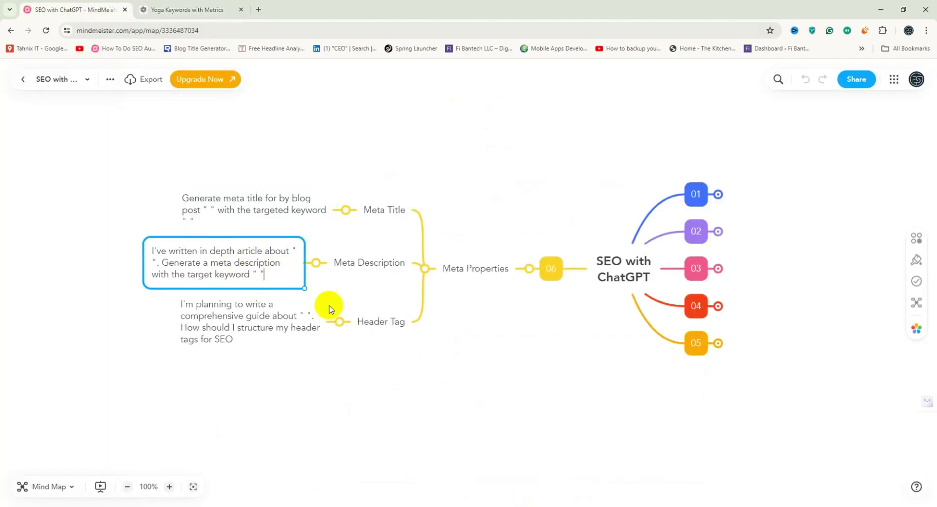
pyautogui.click(258, 330)
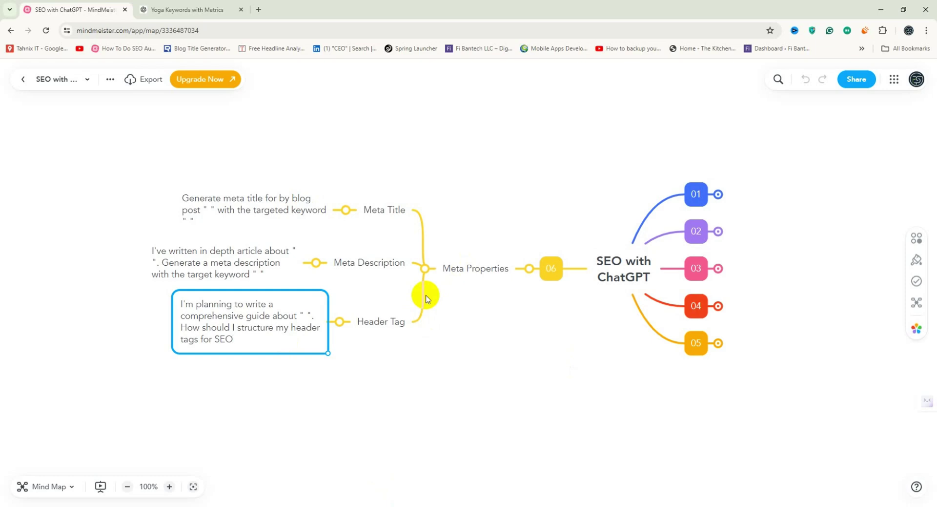
# Collapse the Meta Properties subtopics and the whole 06 branch, and recentre the SEO with ChatGPT map.
pyautogui.click(316, 263)
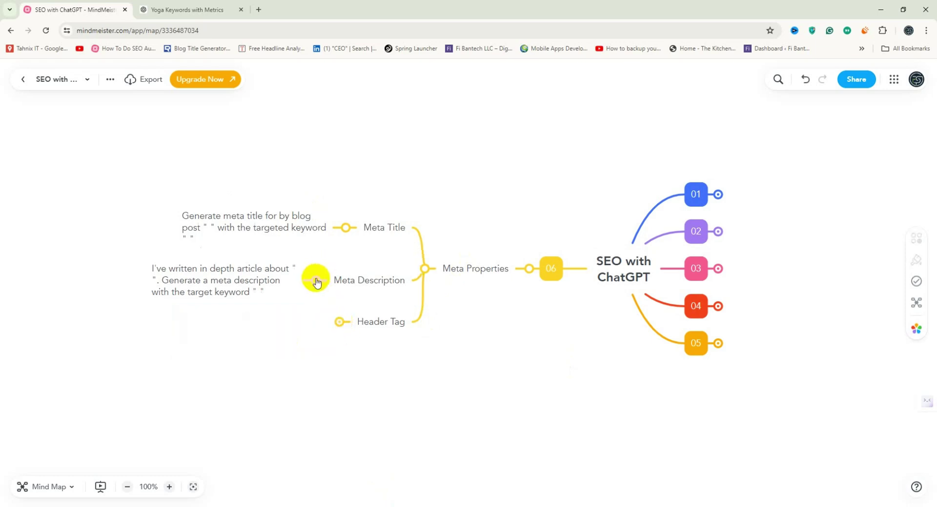
pyautogui.click(347, 238)
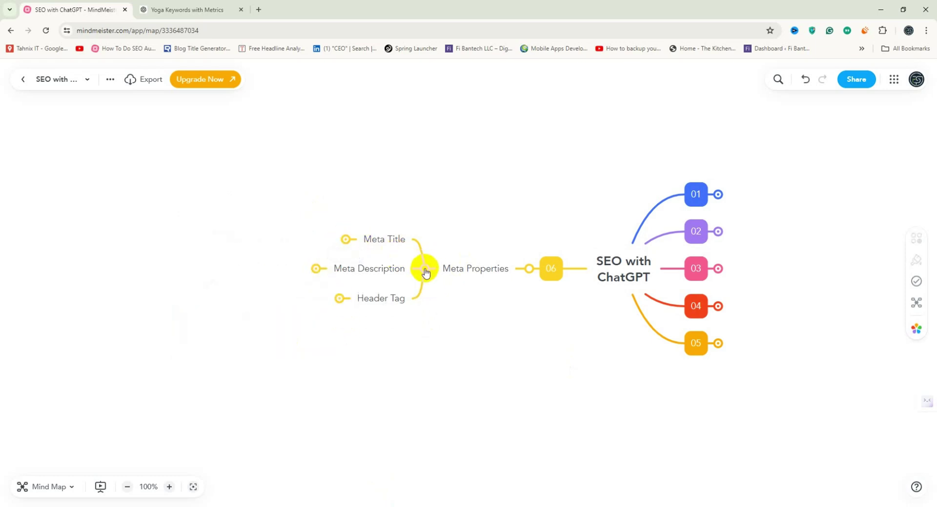
pyautogui.click(426, 267)
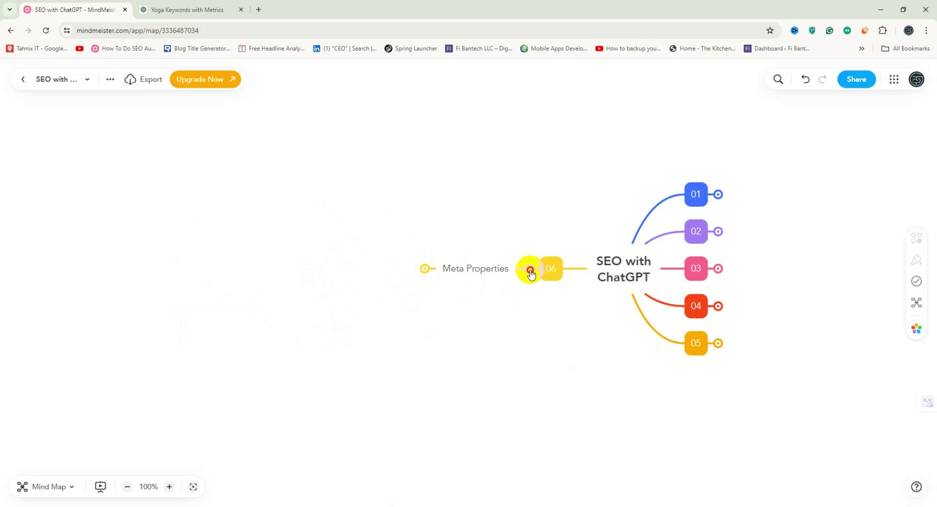
pyautogui.click(529, 268)
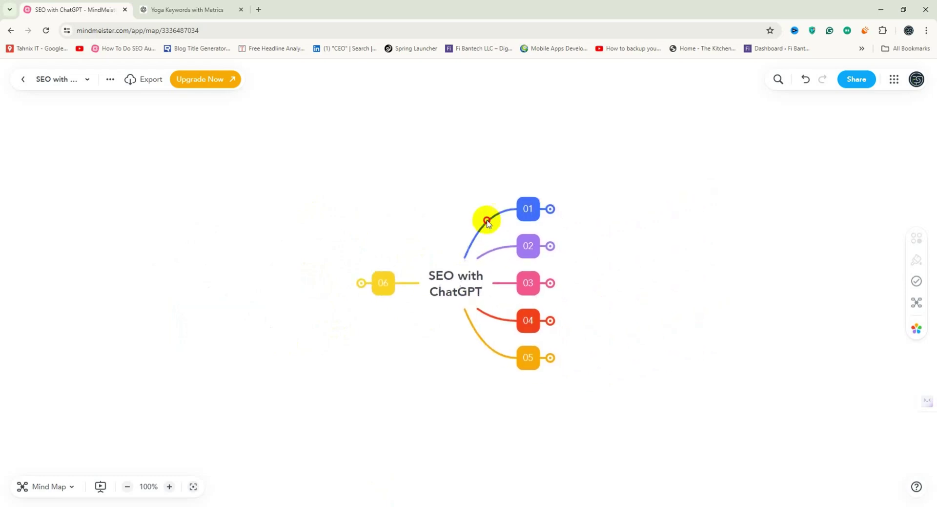
pyautogui.moveTo(493, 219); pyautogui.dragTo(533, 209)
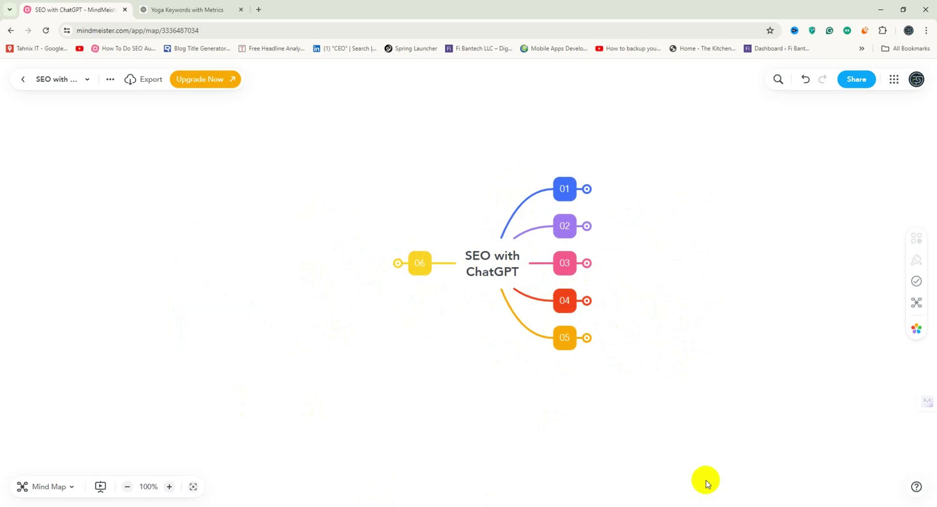